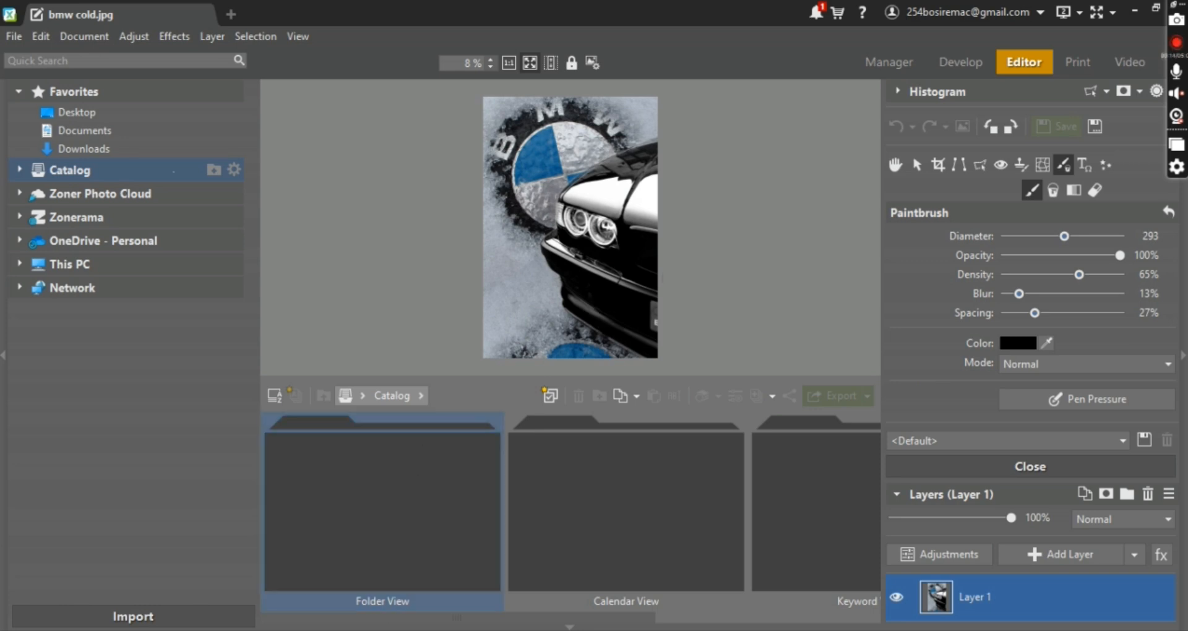
Open the photo DSC03936 from the DCIM\101MSDCF folder on the SDHC (E:) drive
{"action": "left_click", "coordinate": [7, 35]}
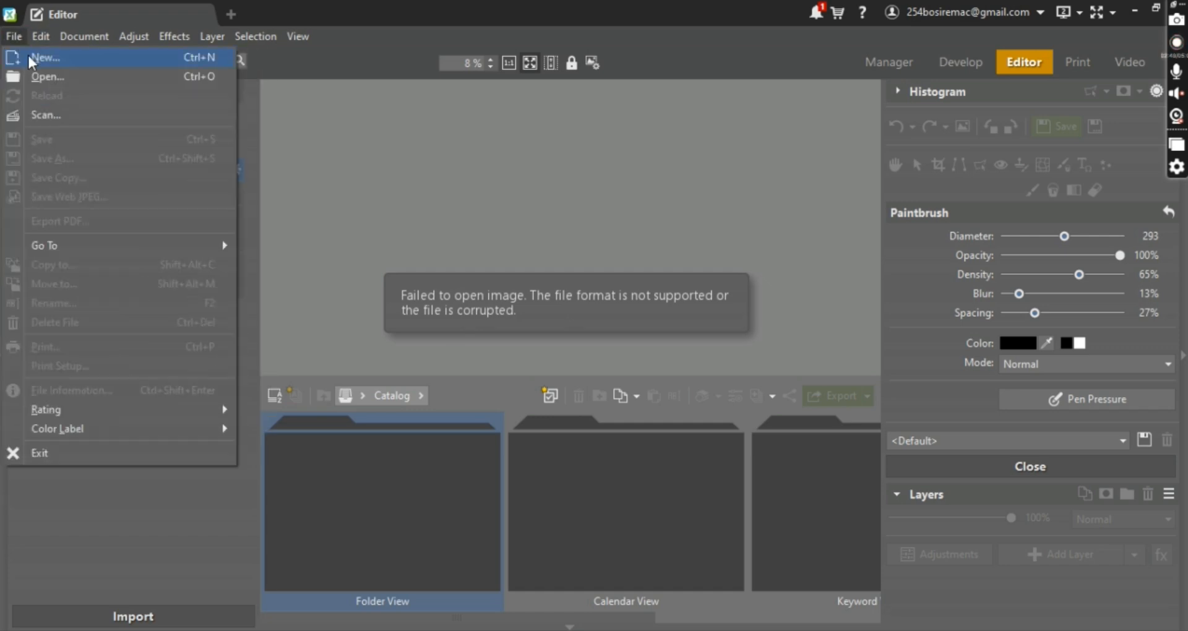
{"action": "left_click", "coordinate": [28, 71]}
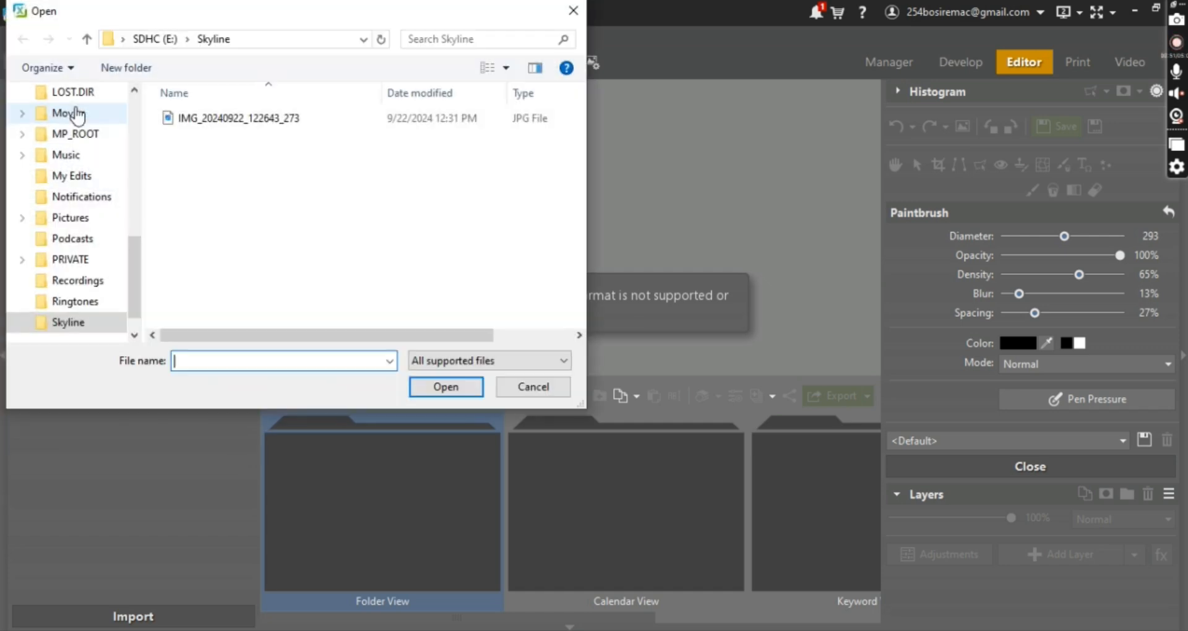
{"action": "scroll", "coordinate": [96, 127], "scroll_direction": "up", "scroll_amount": 1}
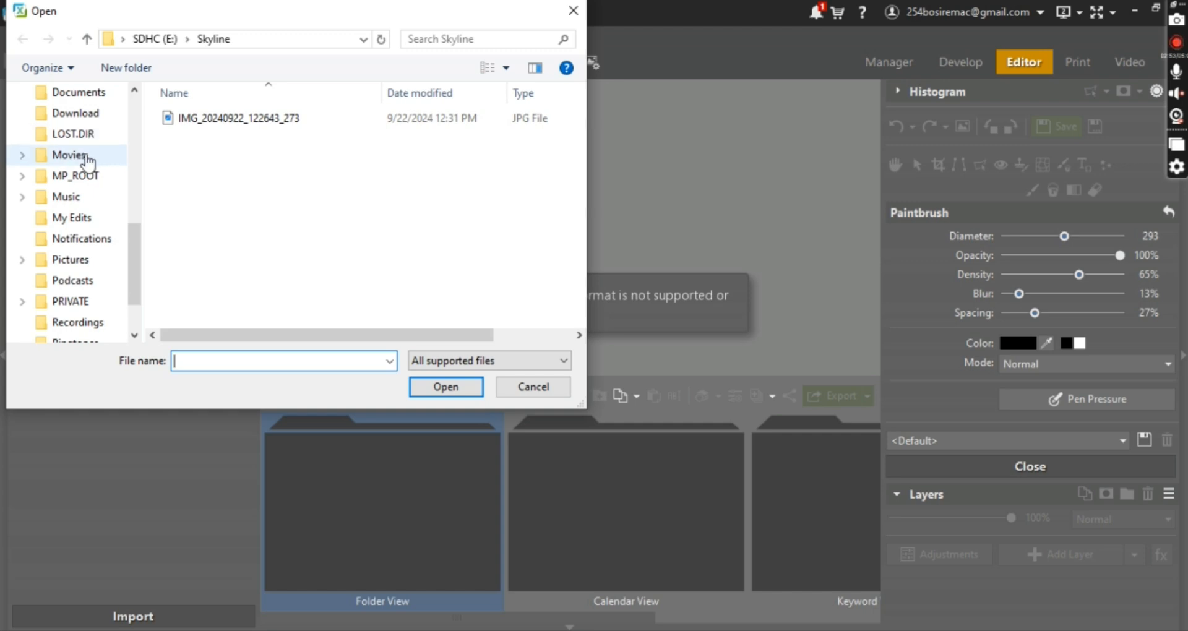
{"action": "scroll", "coordinate": [80, 112], "scroll_direction": "up", "scroll_amount": 1}
{"action": "left_click", "coordinate": [78, 134]}
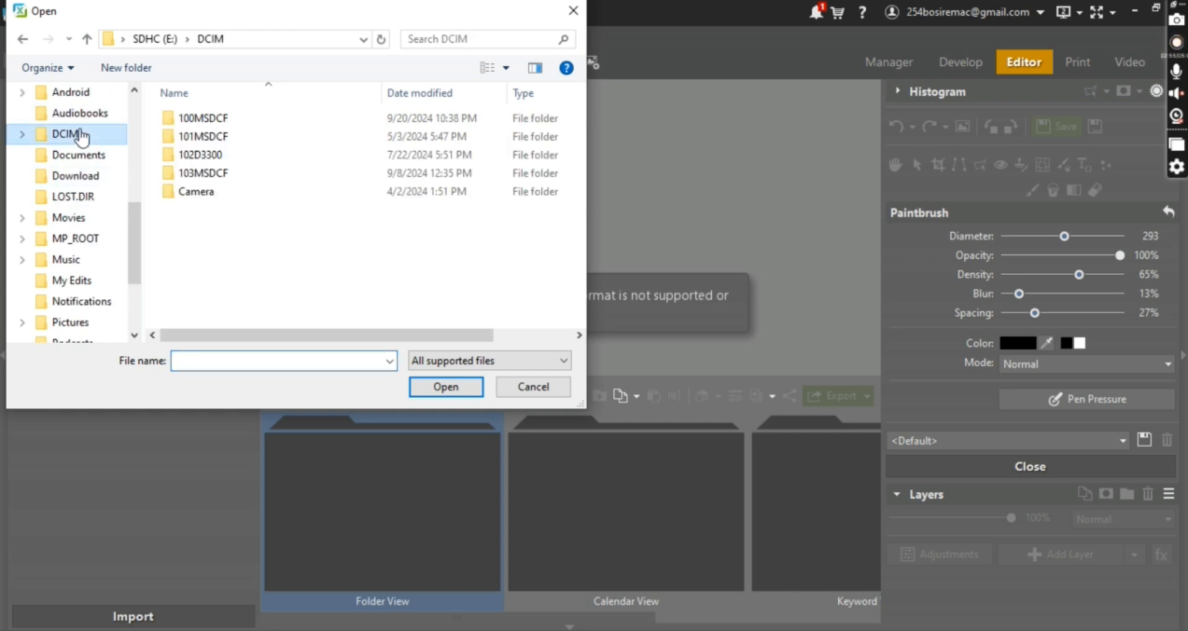
{"action": "left_click", "coordinate": [203, 142]}
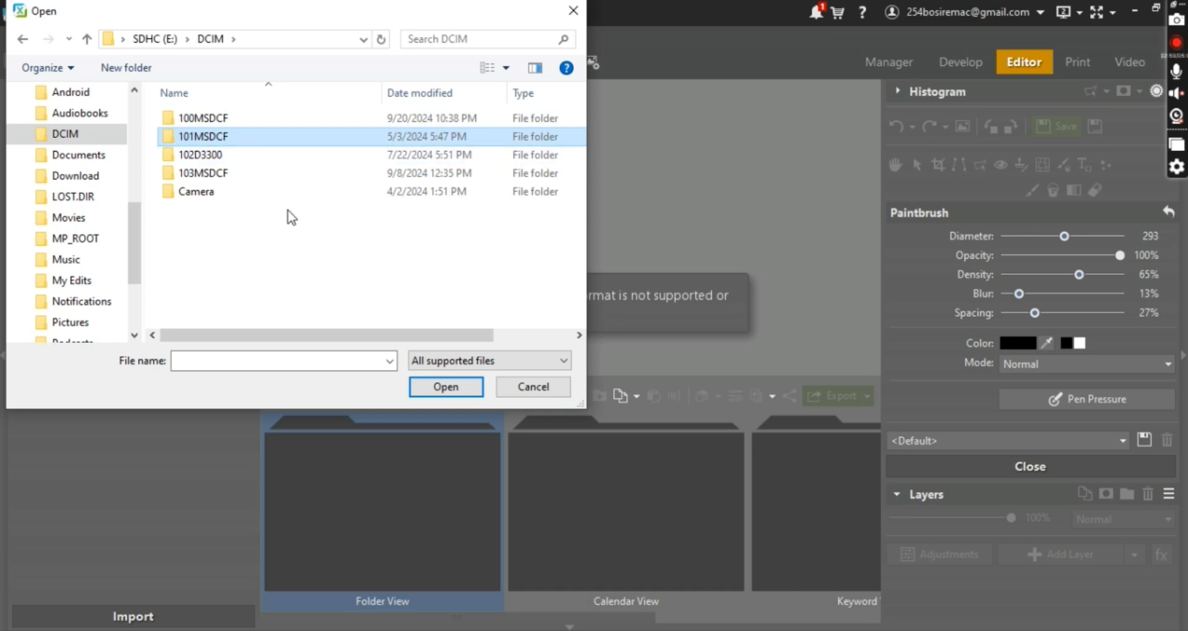
{"action": "double_click", "coordinate": [336, 133]}
{"action": "scroll", "coordinate": [276, 139], "scroll_direction": "down", "scroll_amount": 10}
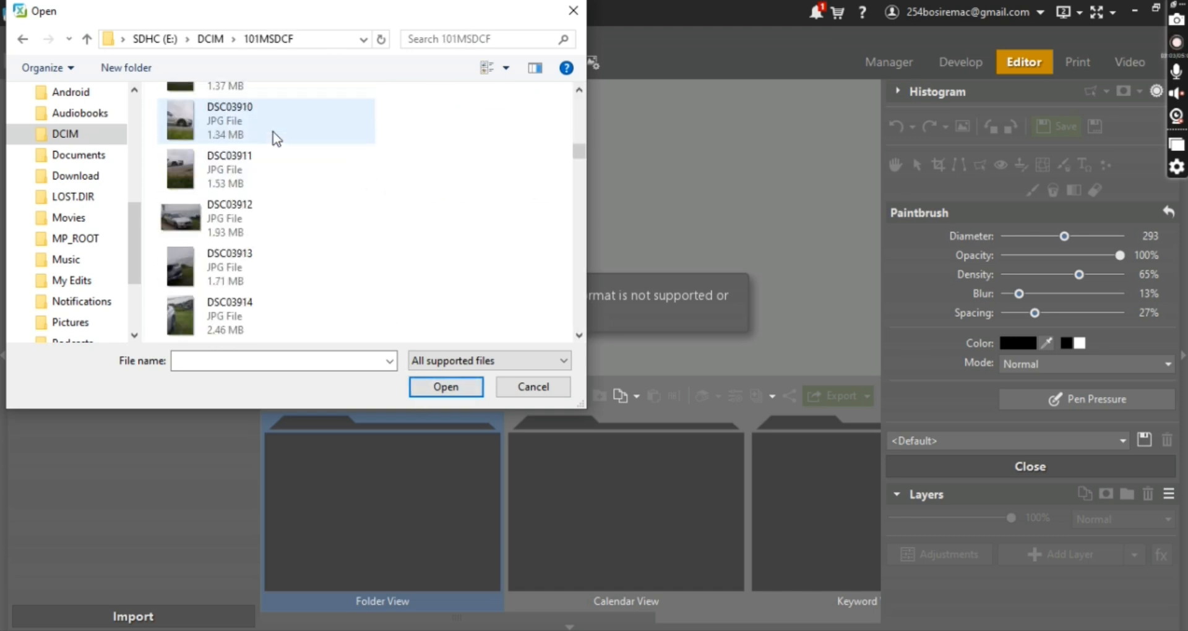
{"action": "scroll", "coordinate": [277, 139], "scroll_direction": "down", "scroll_amount": 12}
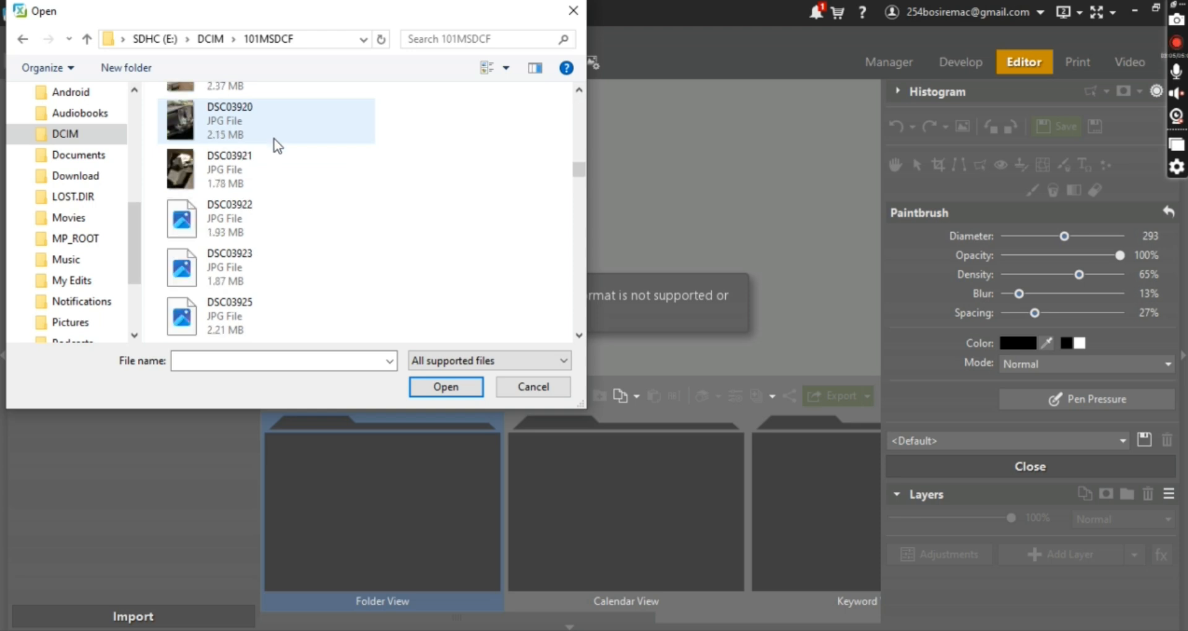
{"action": "scroll", "coordinate": [277, 145], "scroll_direction": "down", "scroll_amount": 9}
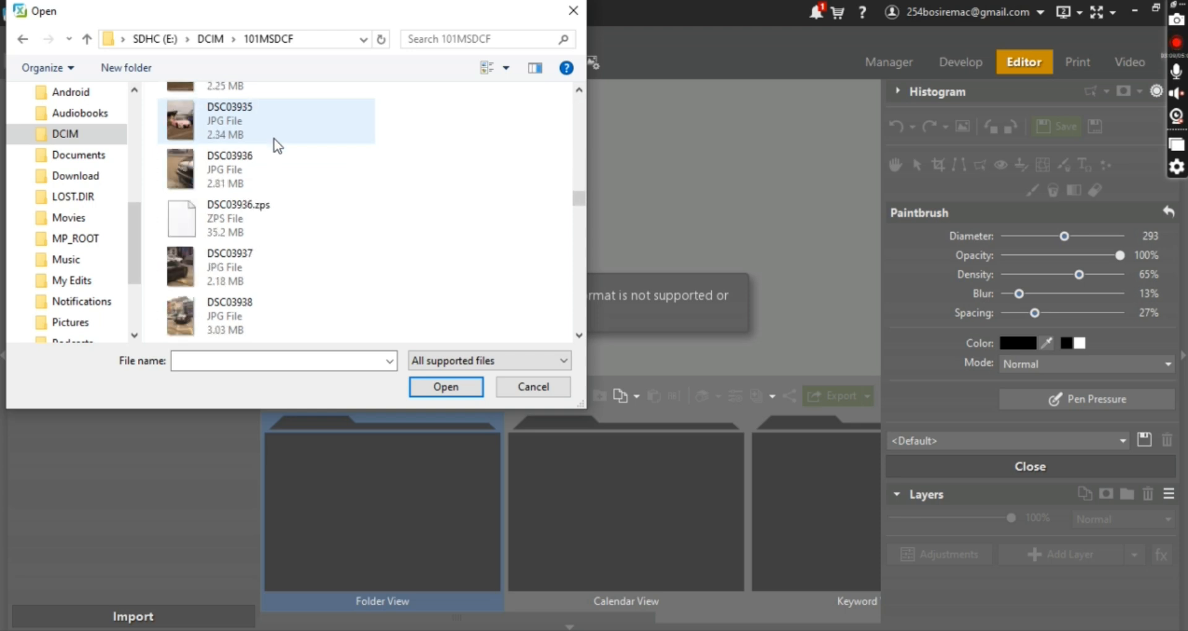
{"action": "left_click", "coordinate": [204, 166]}
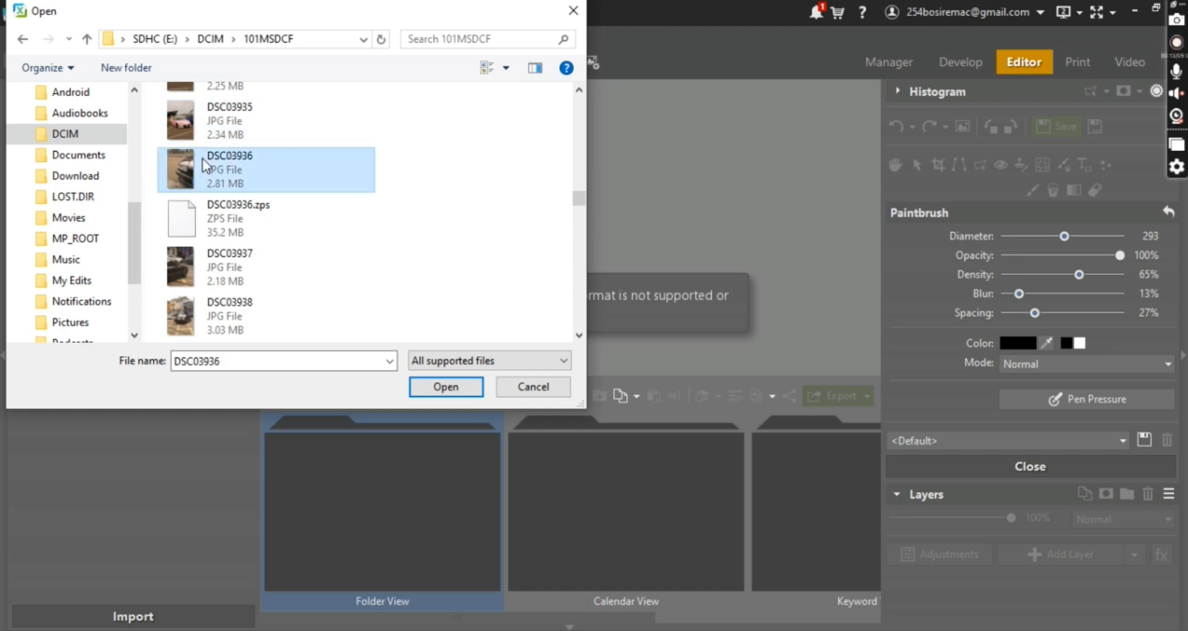
{"action": "double_click", "coordinate": [278, 189]}
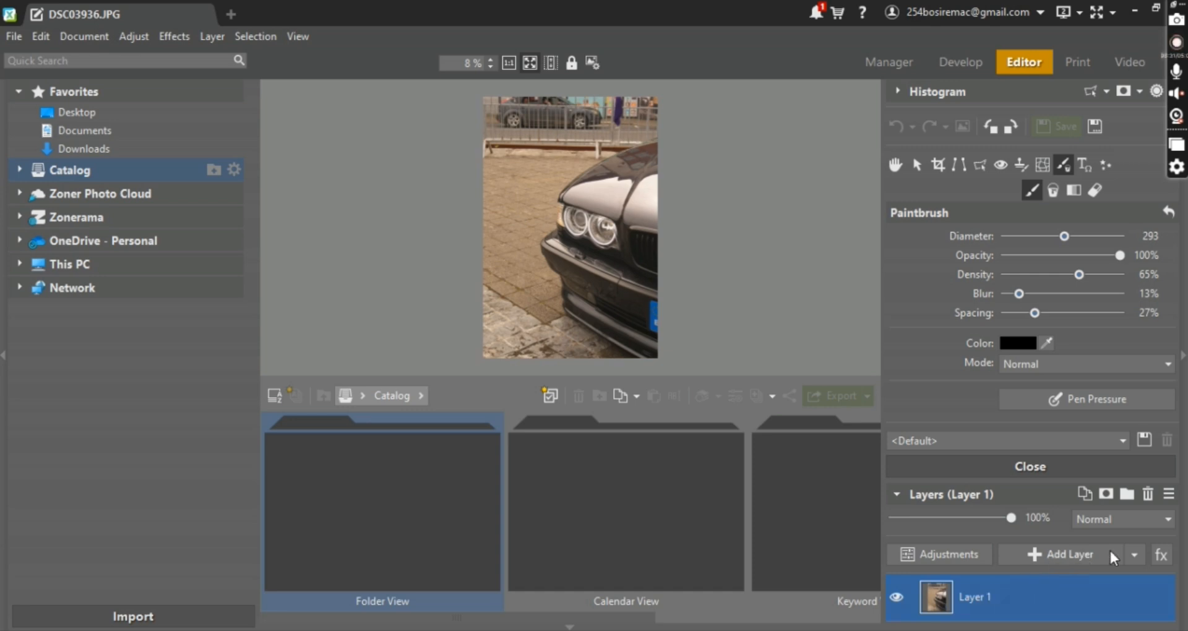
Add a Curves adjustment layer with RGB curve points at input 61, output 0 and input 189, output 255
{"action": "left_click", "coordinate": [1133, 555]}
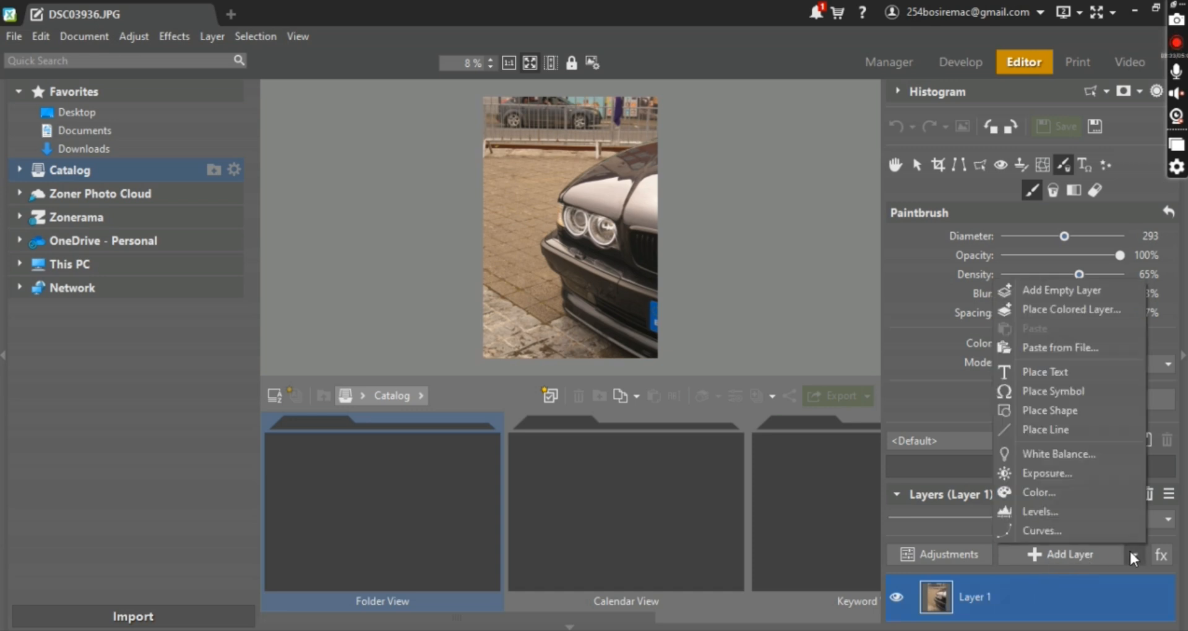
{"action": "left_click", "coordinate": [1091, 531]}
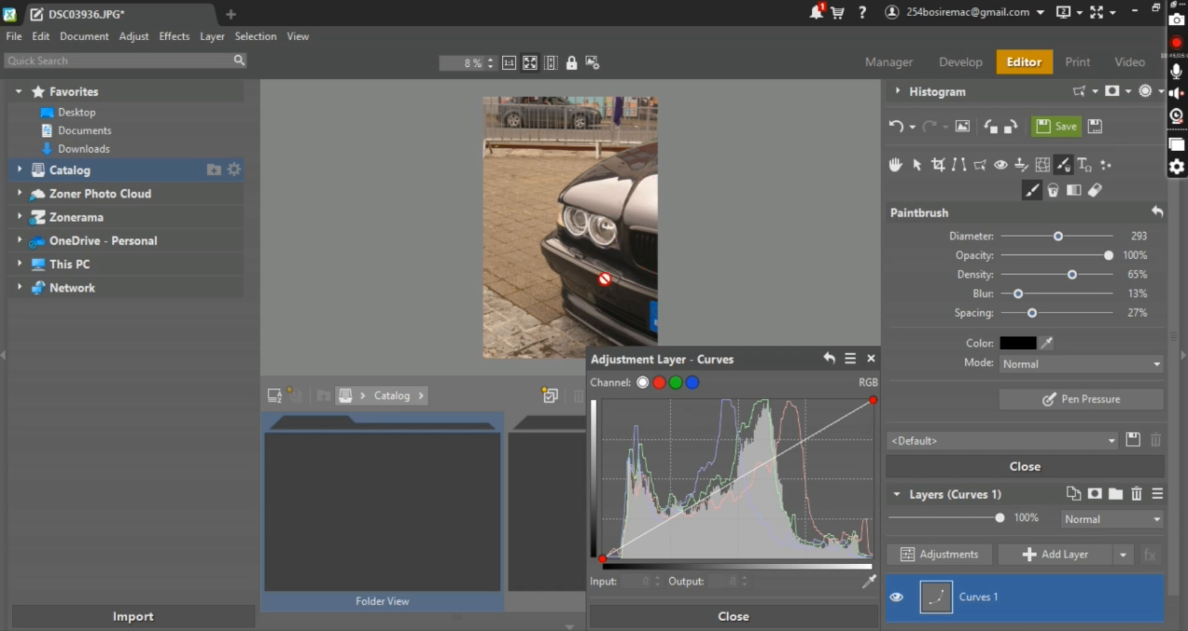
{"action": "left_click_drag", "start_coordinate": [672, 518], "coordinate": [670, 569]}
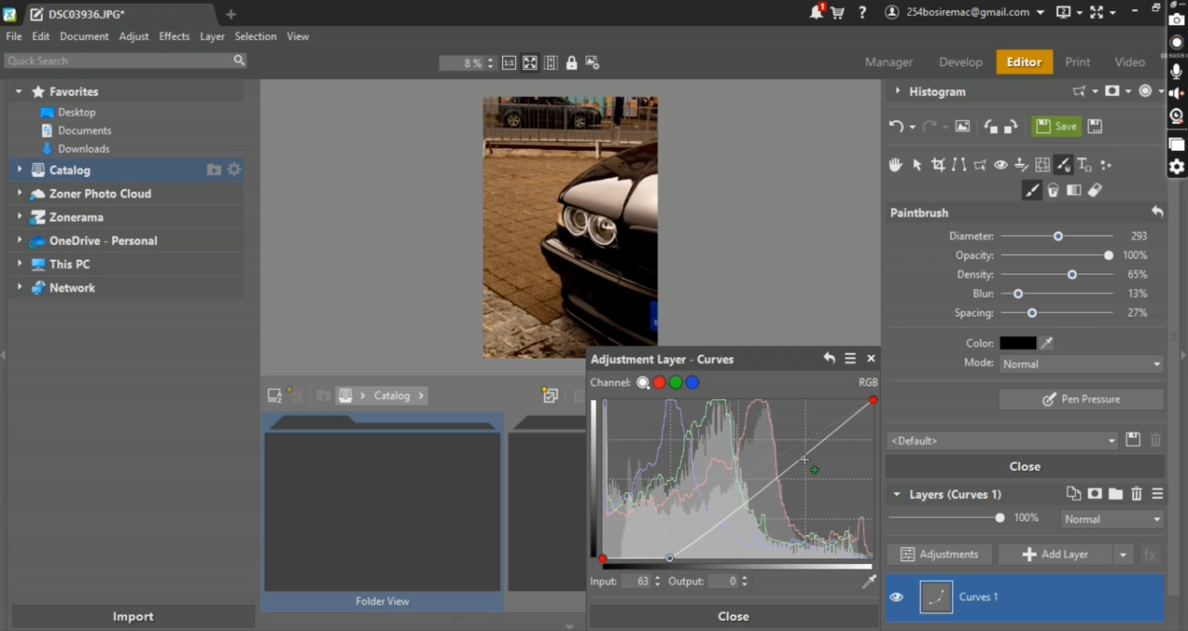
{"action": "left_click_drag", "start_coordinate": [804, 460], "coordinate": [806, 395]}
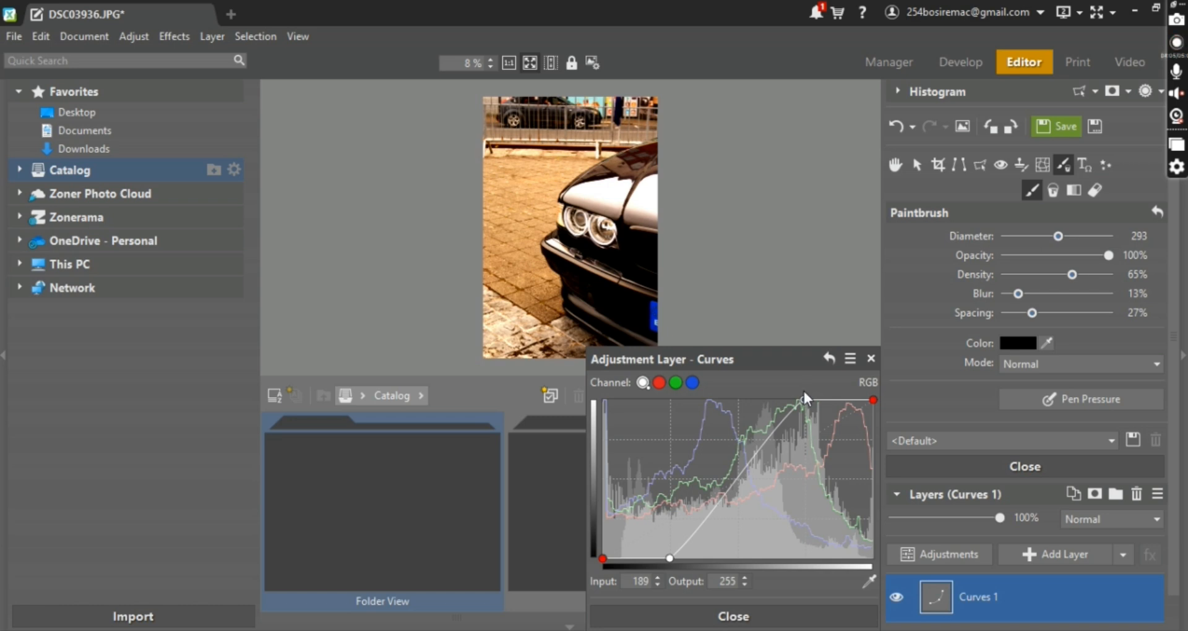
{"action": "left_click", "coordinate": [670, 559]}
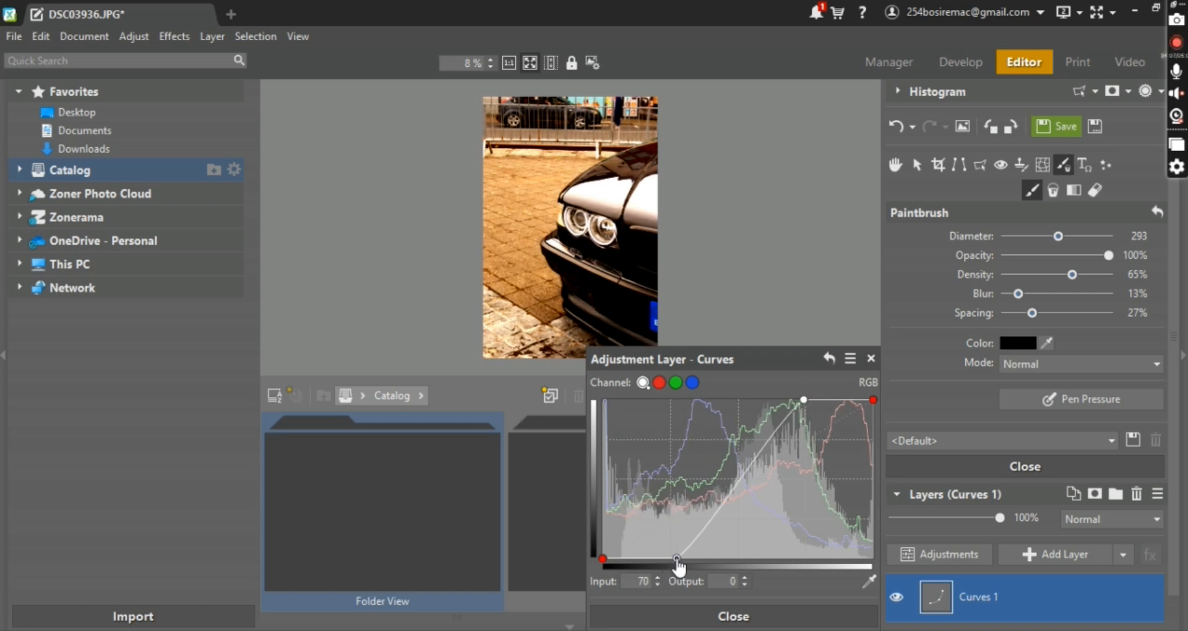
{"action": "mouse_move", "coordinate": [667, 563]}
{"action": "left_mouse_down"}
{"action": "mouse_move", "coordinate": [655, 565]}
{"action": "mouse_move", "coordinate": [748, 574]}
{"action": "mouse_move", "coordinate": [821, 555]}
{"action": "mouse_move", "coordinate": [599, 557]}
{"action": "mouse_move", "coordinate": [648, 560]}
{"action": "mouse_move", "coordinate": [658, 459]}
{"action": "mouse_move", "coordinate": [805, 457]}
{"action": "mouse_move", "coordinate": [742, 465]}
{"action": "mouse_move", "coordinate": [668, 571]}
{"action": "left_mouse_up"}
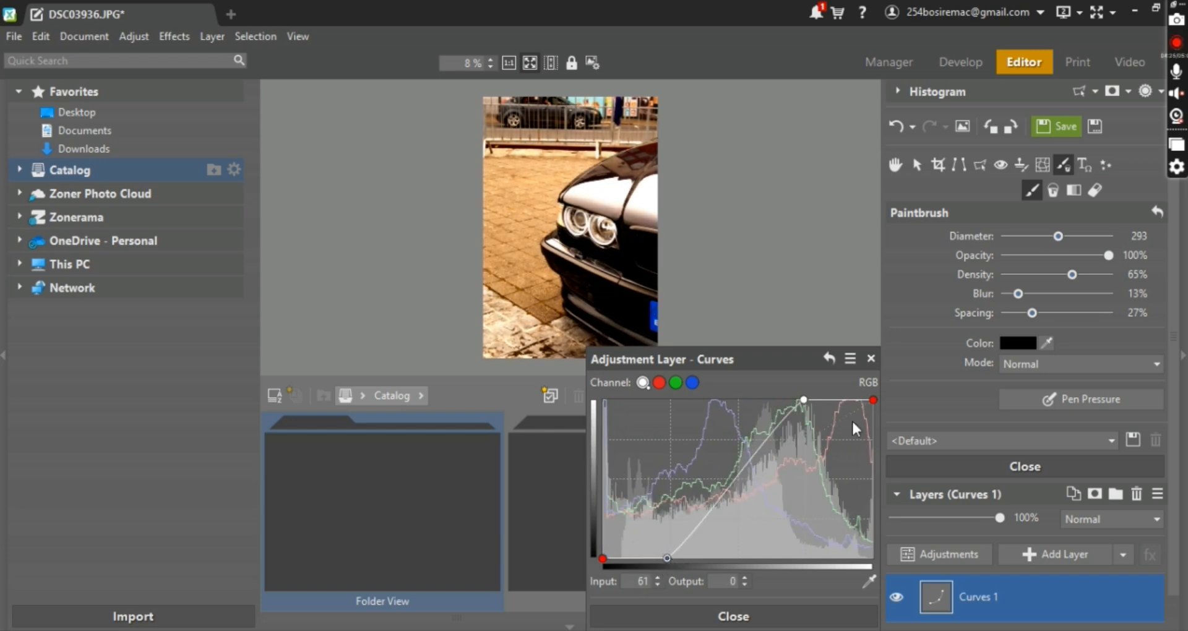
{"action": "left_click", "coordinate": [871, 359]}
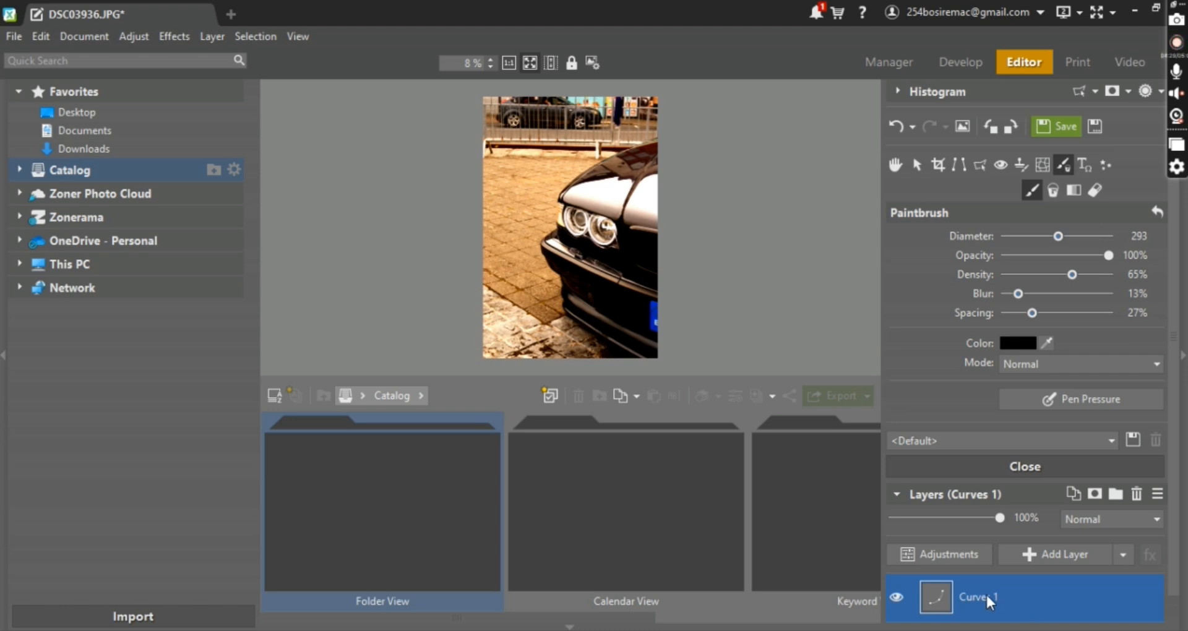
Add a Color adjustment layer with saturation at 0 and vibrance at 139
{"action": "left_click", "coordinate": [1124, 554]}
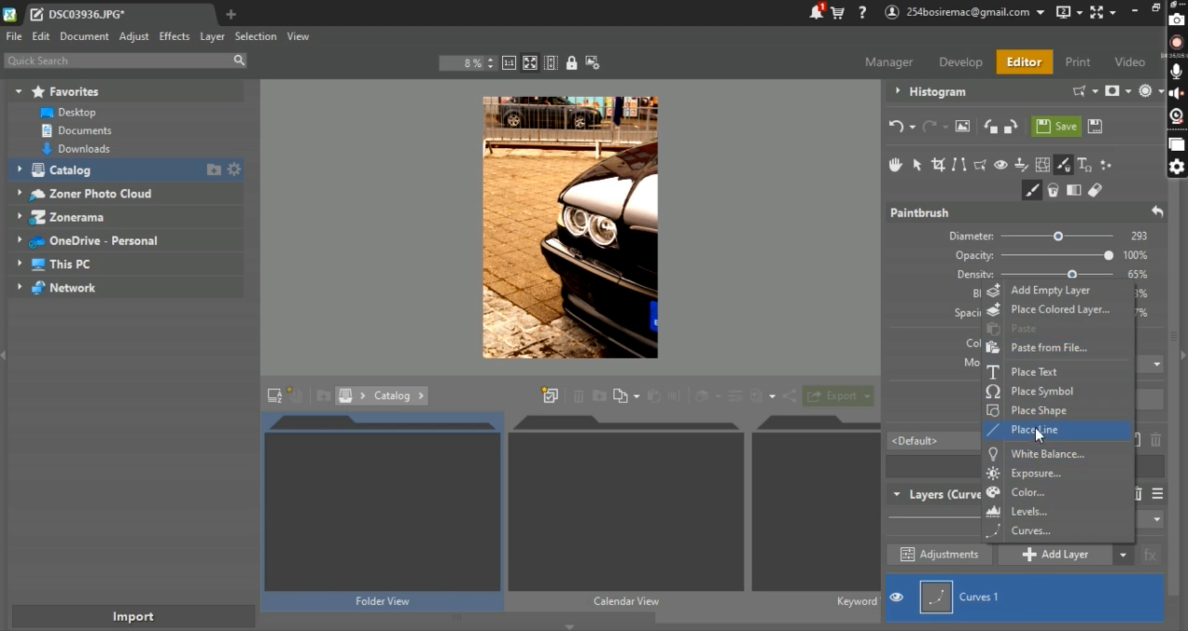
{"action": "left_click", "coordinate": [1034, 494]}
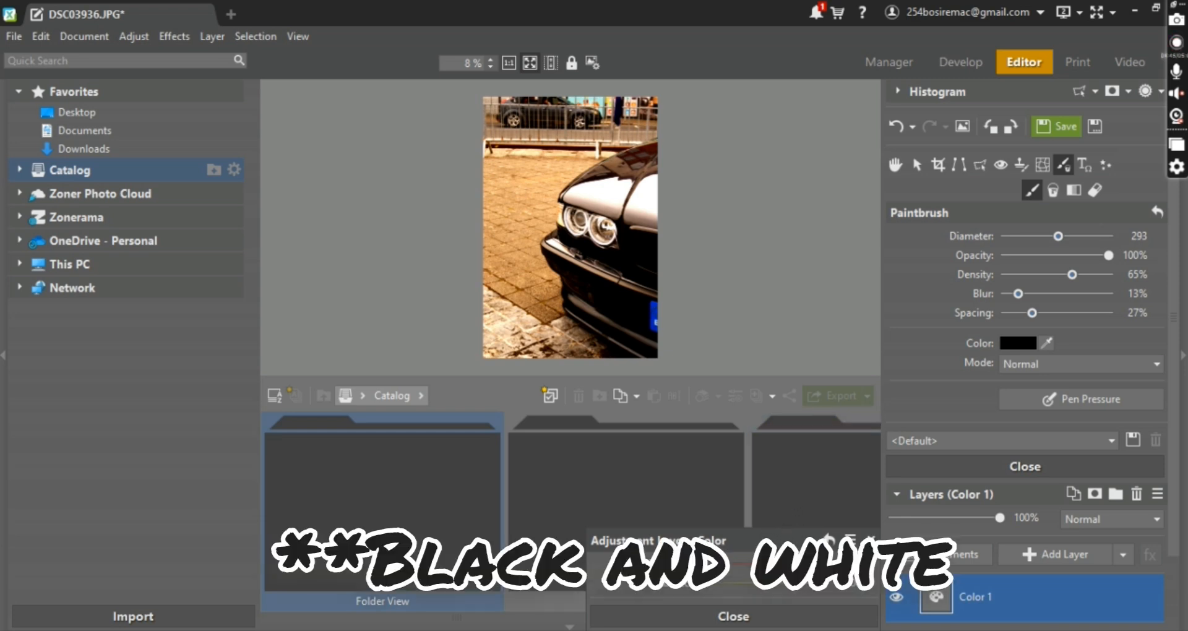
{"action": "left_click_drag", "start_coordinate": [764, 564], "coordinate": [698, 567]}
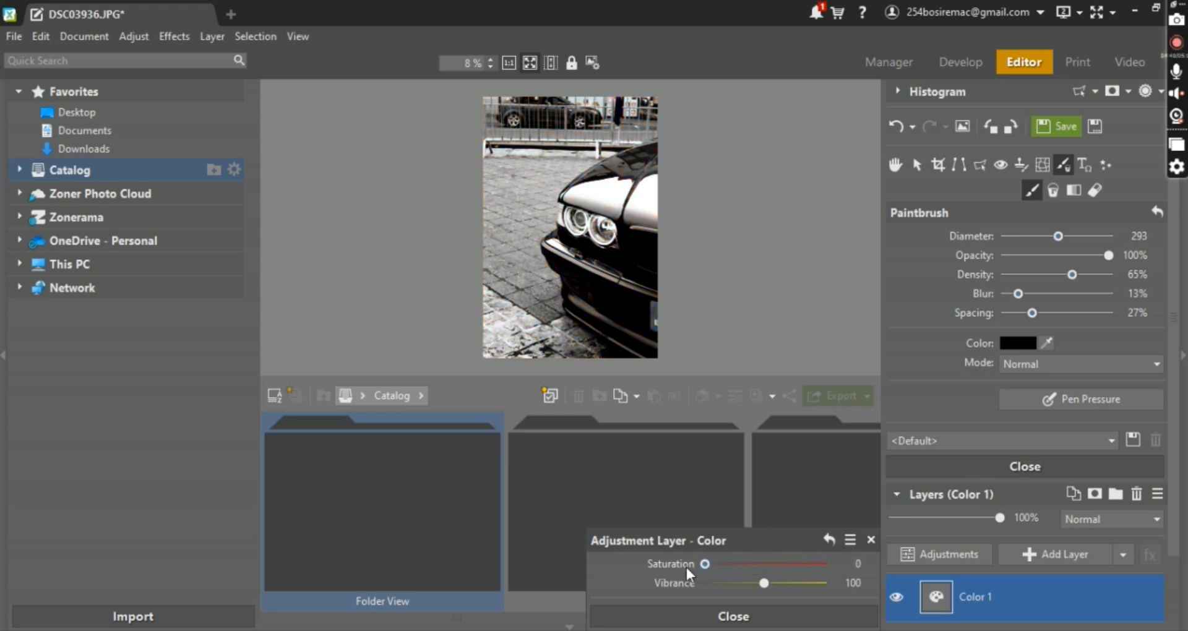
{"action": "left_click_drag", "start_coordinate": [767, 592], "coordinate": [827, 588]}
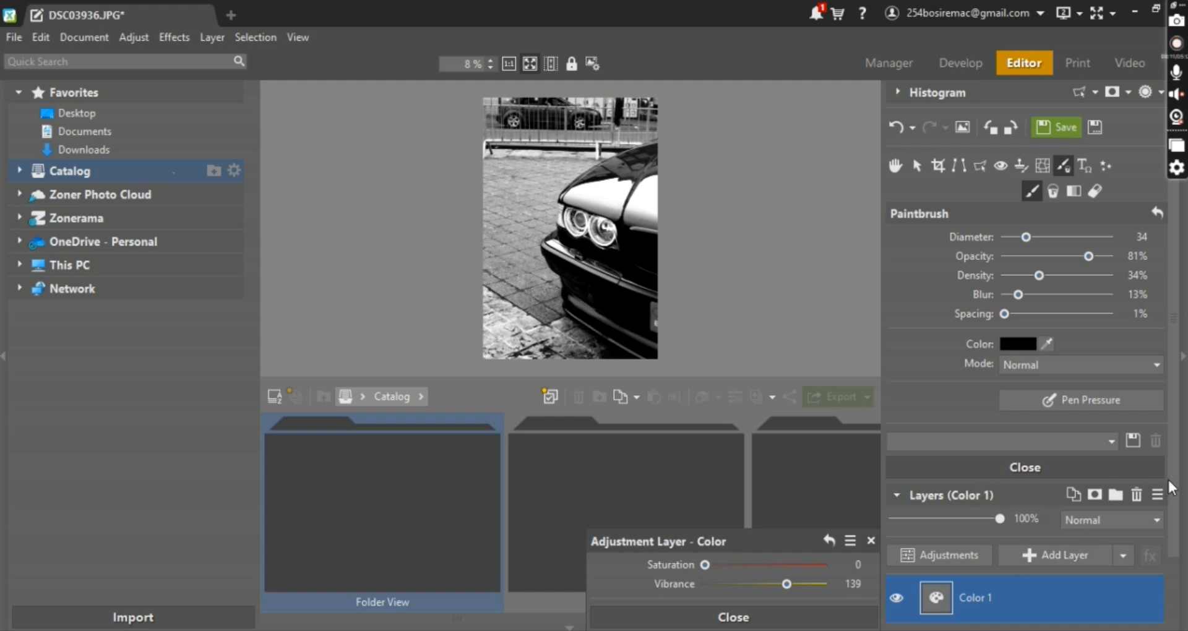
Compare the photo with and without the Curves and Color adjustment layers by toggling their visibility
{"action": "scroll", "coordinate": [1170, 494], "scroll_direction": "down", "scroll_amount": 1}
{"action": "scroll", "coordinate": [1170, 495], "scroll_direction": "down", "scroll_amount": 3}
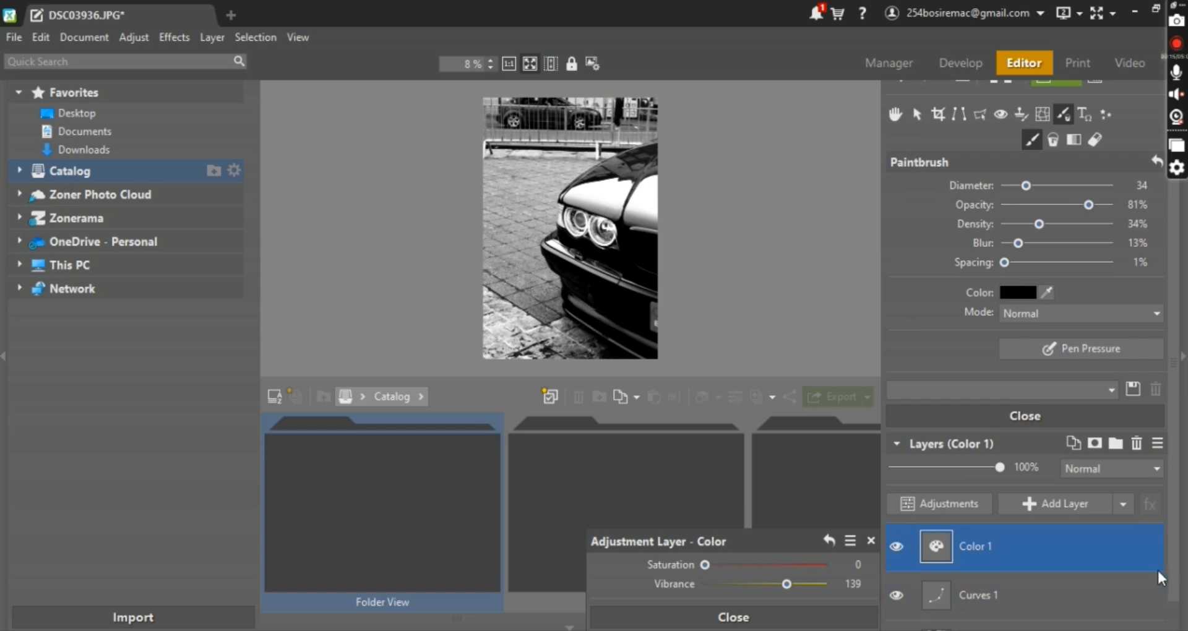
{"action": "scroll", "coordinate": [1114, 600], "scroll_direction": "down", "scroll_amount": 2}
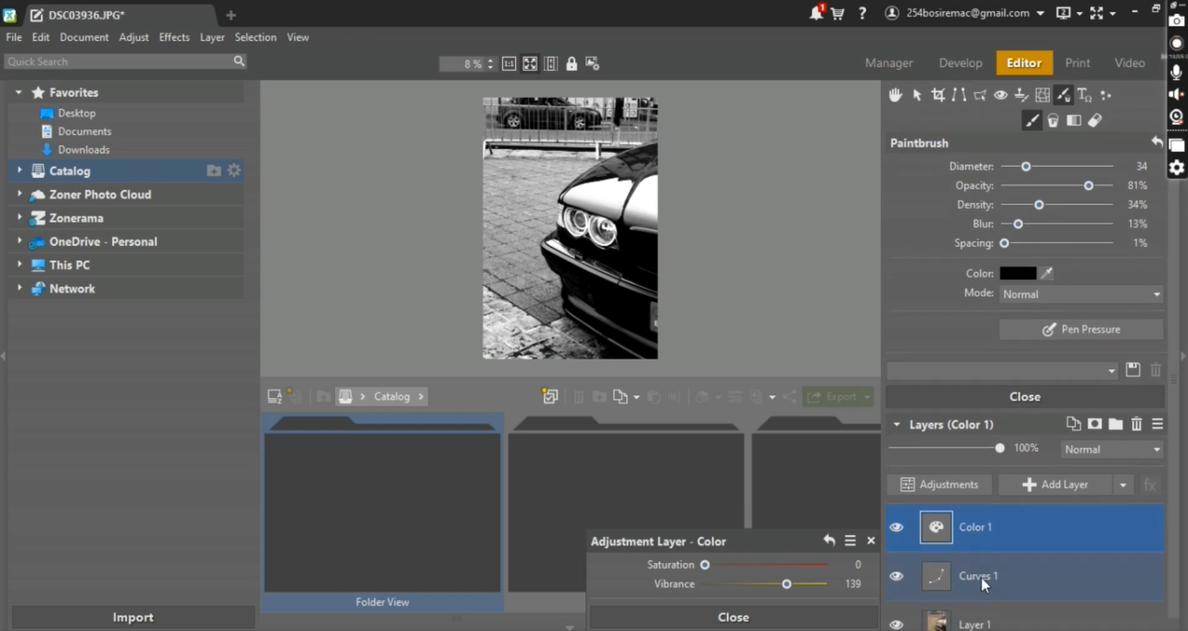
{"action": "left_click", "coordinate": [896, 577]}
{"action": "left_click", "coordinate": [896, 578]}
{"action": "left_click", "coordinate": [896, 528]}
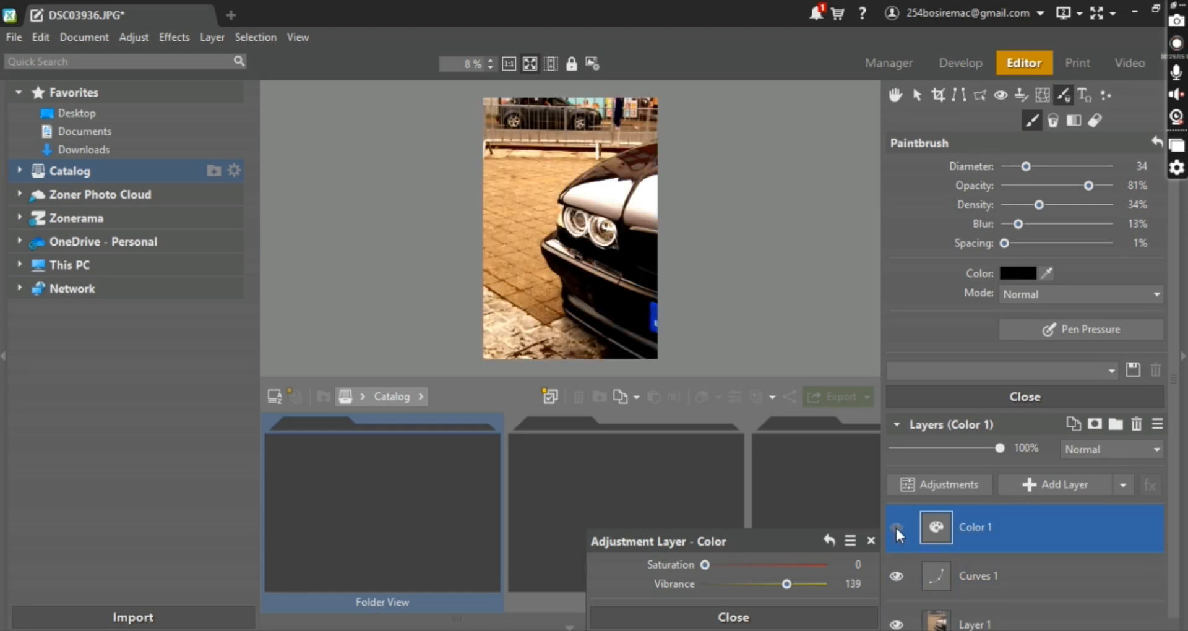
{"action": "left_click", "coordinate": [897, 576]}
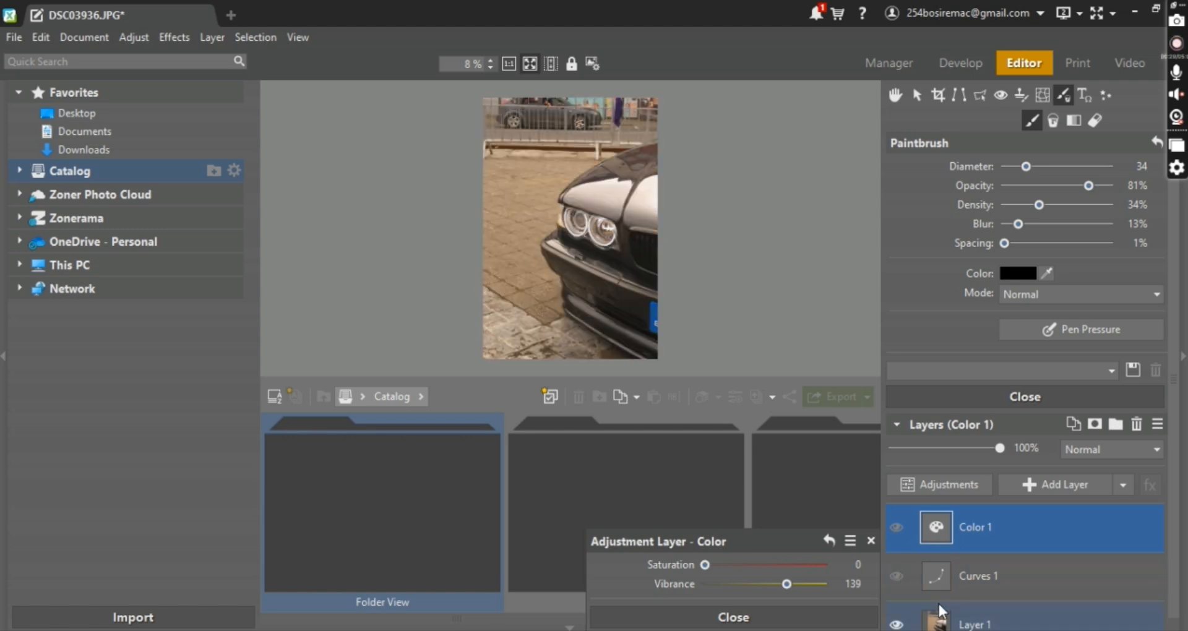
{"action": "left_click", "coordinate": [899, 573]}
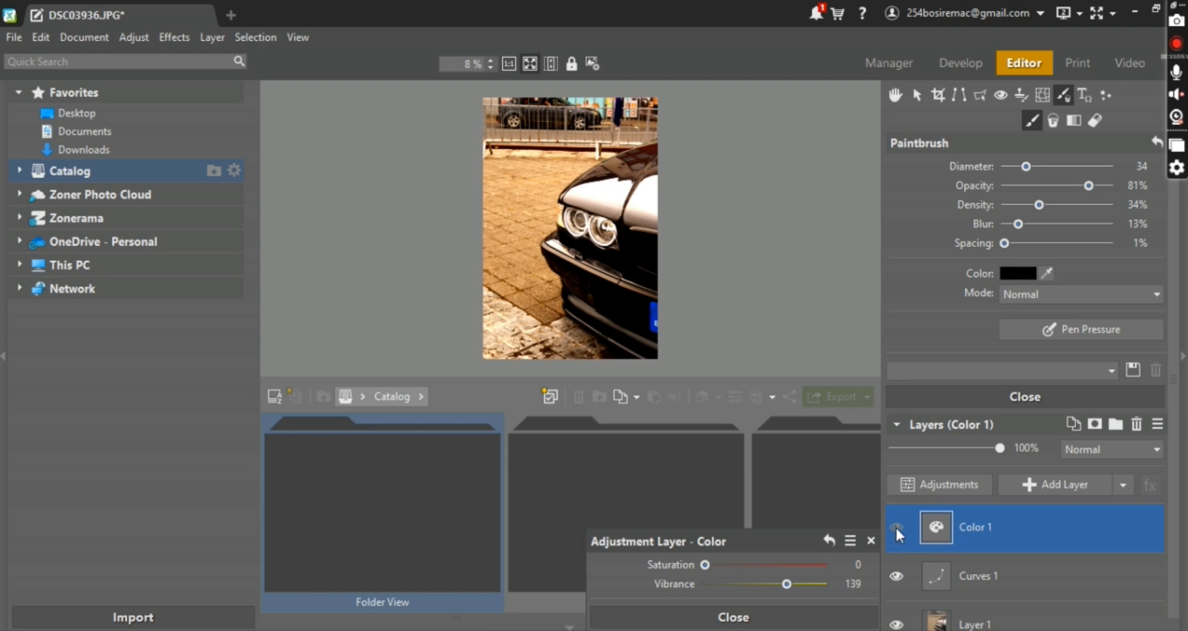
{"action": "left_click", "coordinate": [896, 528]}
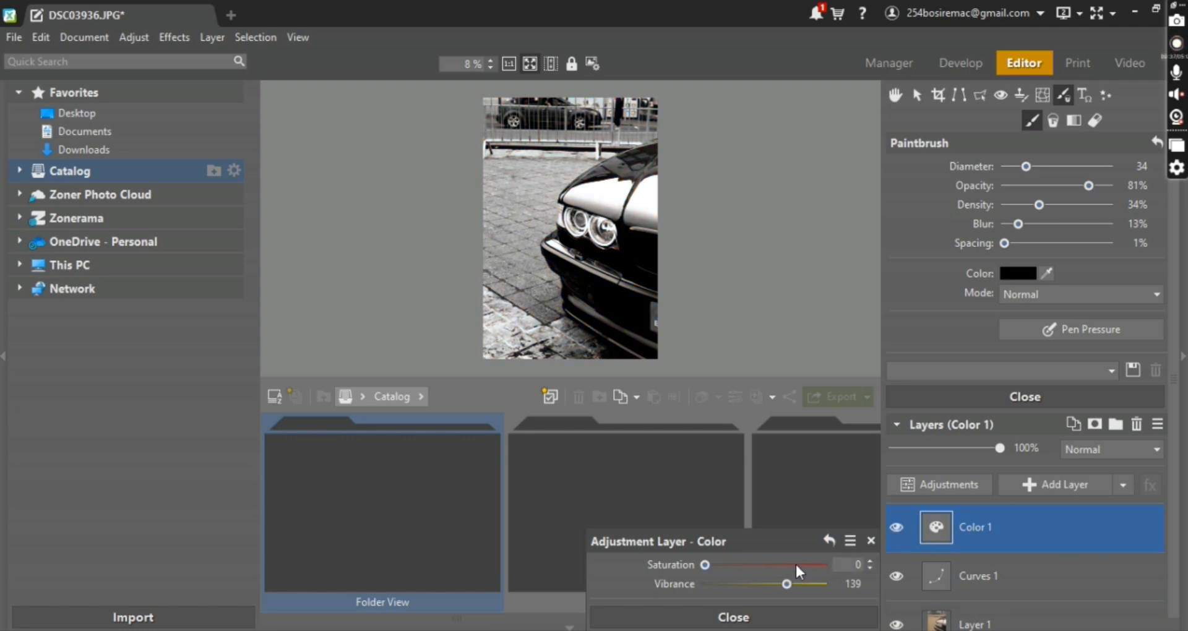
Insert the "bmw logo" image file from the Desktop as a new layer
{"action": "left_click", "coordinate": [1124, 484]}
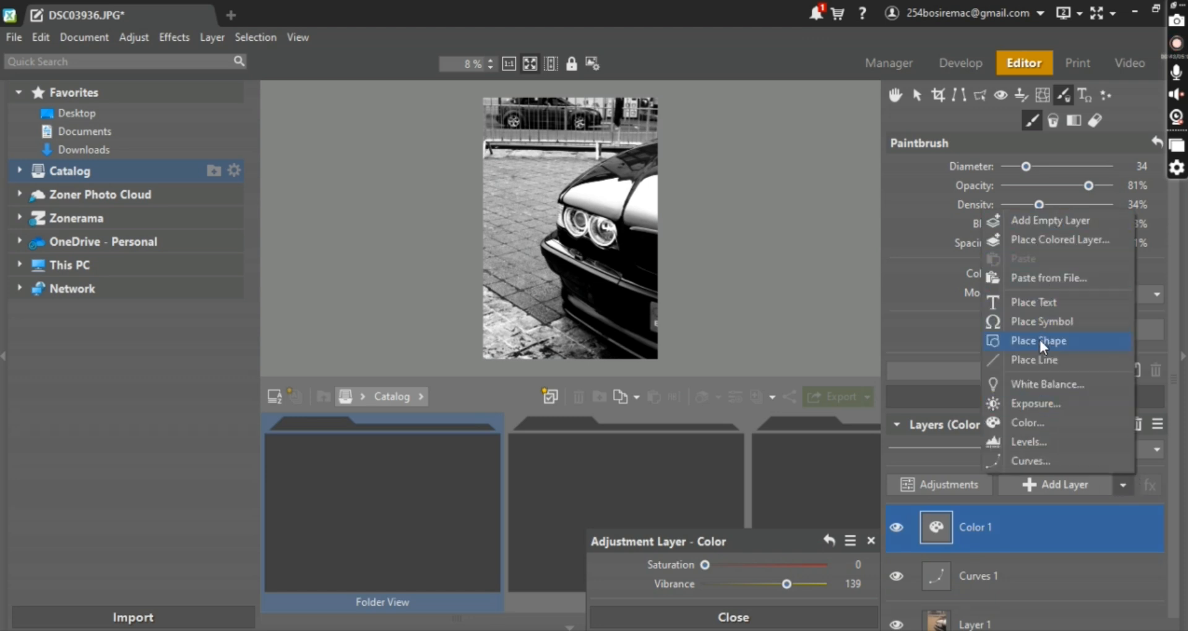
{"action": "left_click", "coordinate": [1053, 280]}
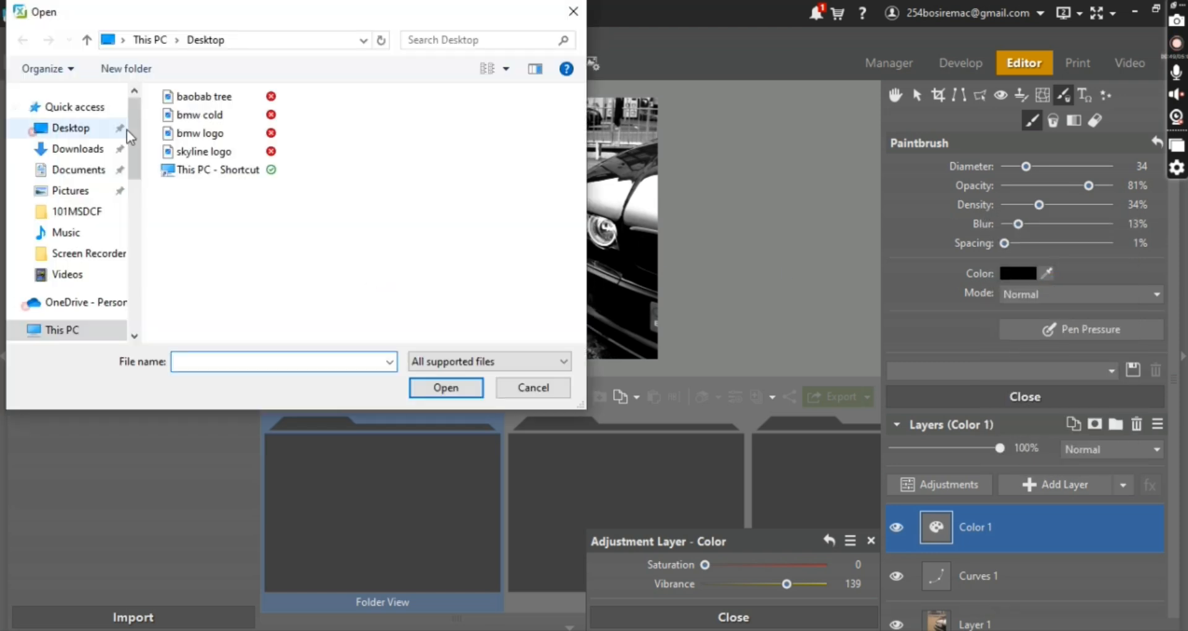
{"action": "double_click", "coordinate": [227, 137]}
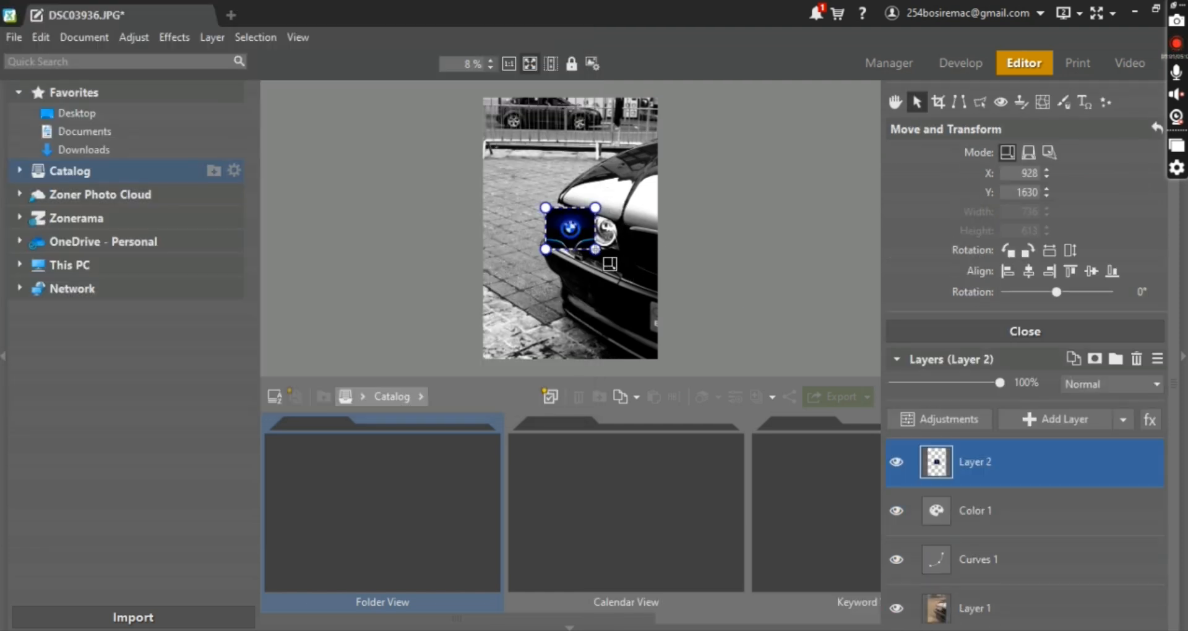
Enlarge the BMW logo layer to about 3007 px wide and apply it over the photo's upper part, at about X -427, Y -73
{"action": "left_click_drag", "start_coordinate": [596, 249], "coordinate": [674, 374]}
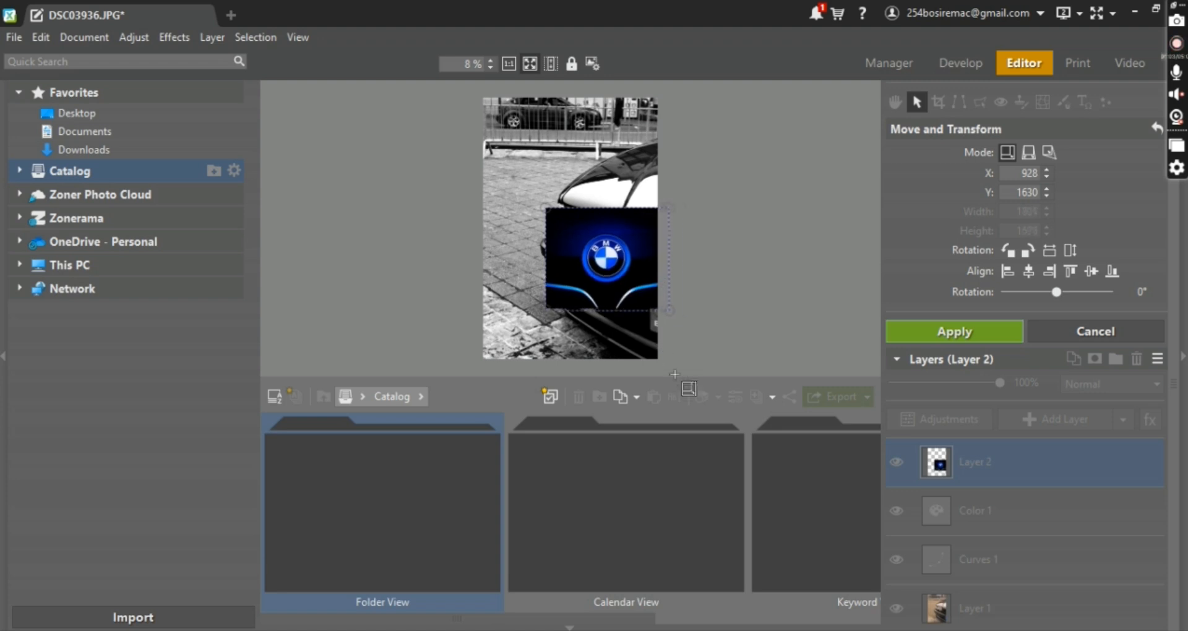
{"action": "left_click_drag", "start_coordinate": [605, 234], "coordinate": [535, 132]}
{"action": "left_click_drag", "start_coordinate": [630, 224], "coordinate": [683, 269]}
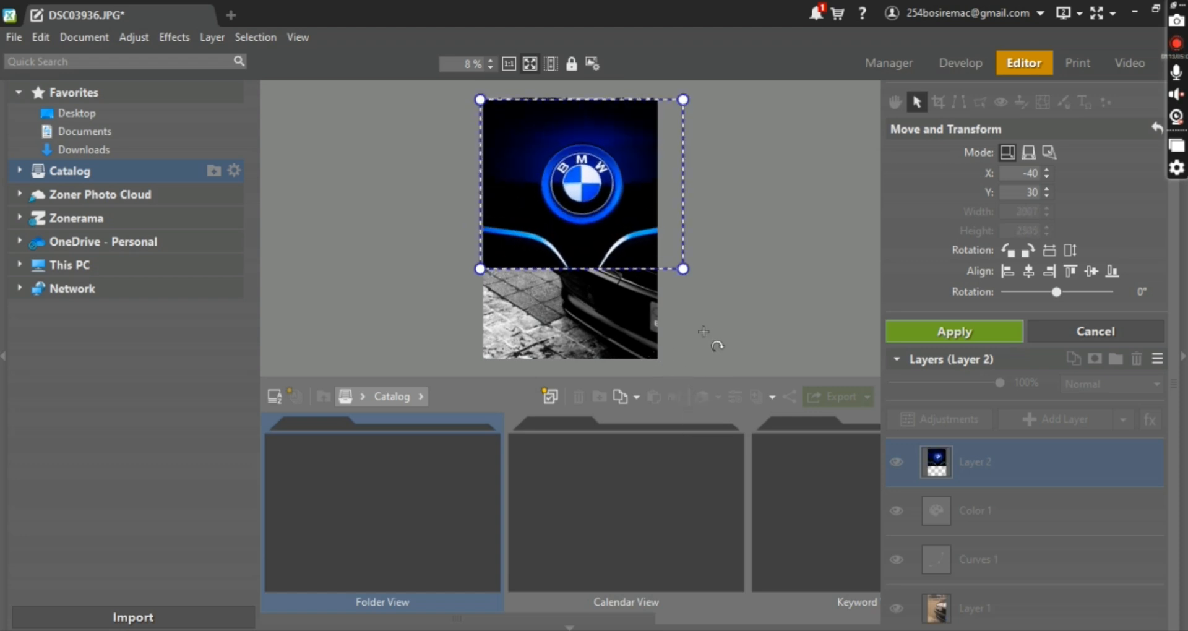
{"action": "left_click_drag", "start_coordinate": [614, 229], "coordinate": [589, 224]}
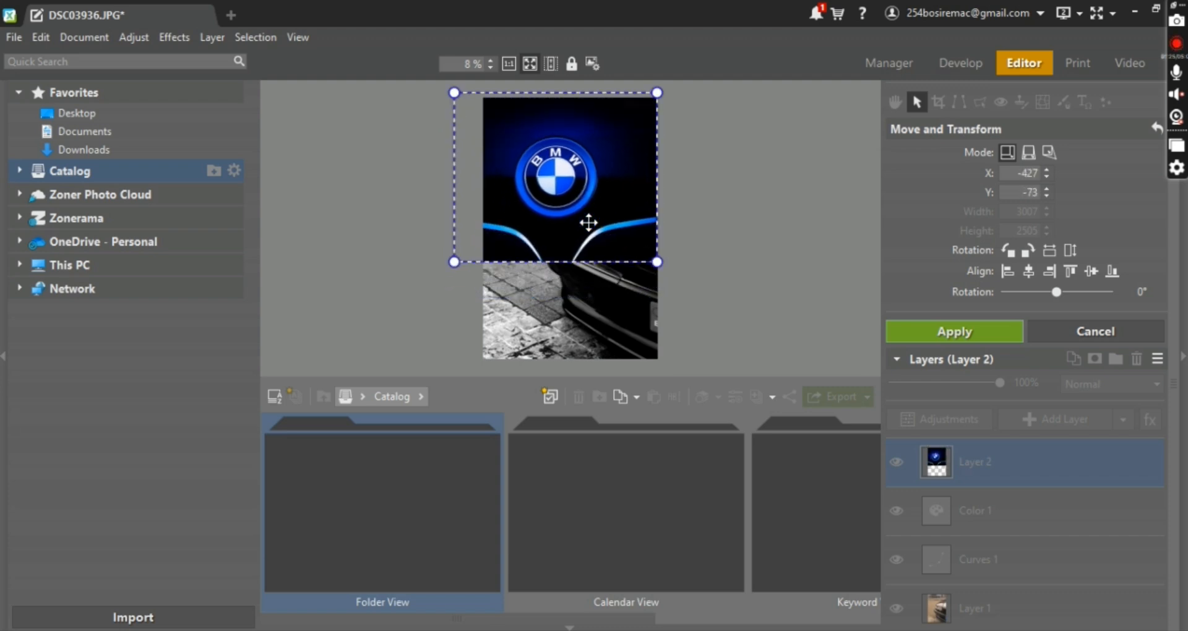
{"action": "left_click", "coordinate": [937, 336]}
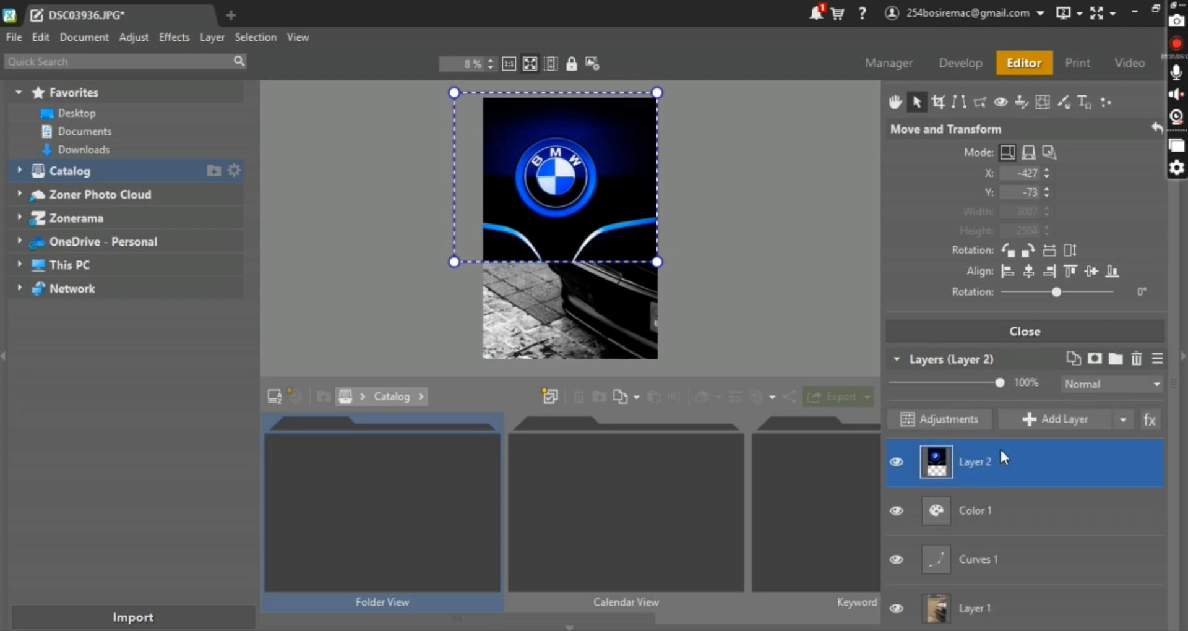
Add a Reveal All mask to the BMW logo layer
{"action": "right_click", "coordinate": [1023, 463]}
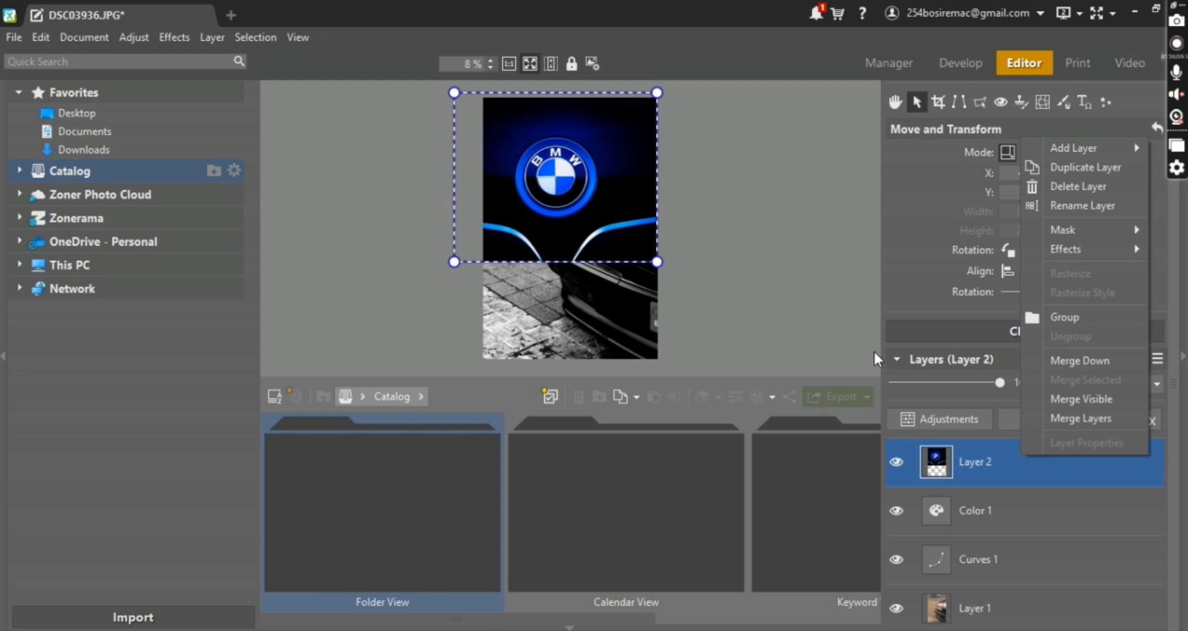
{"action": "mouse_move", "coordinate": [1079, 230]}
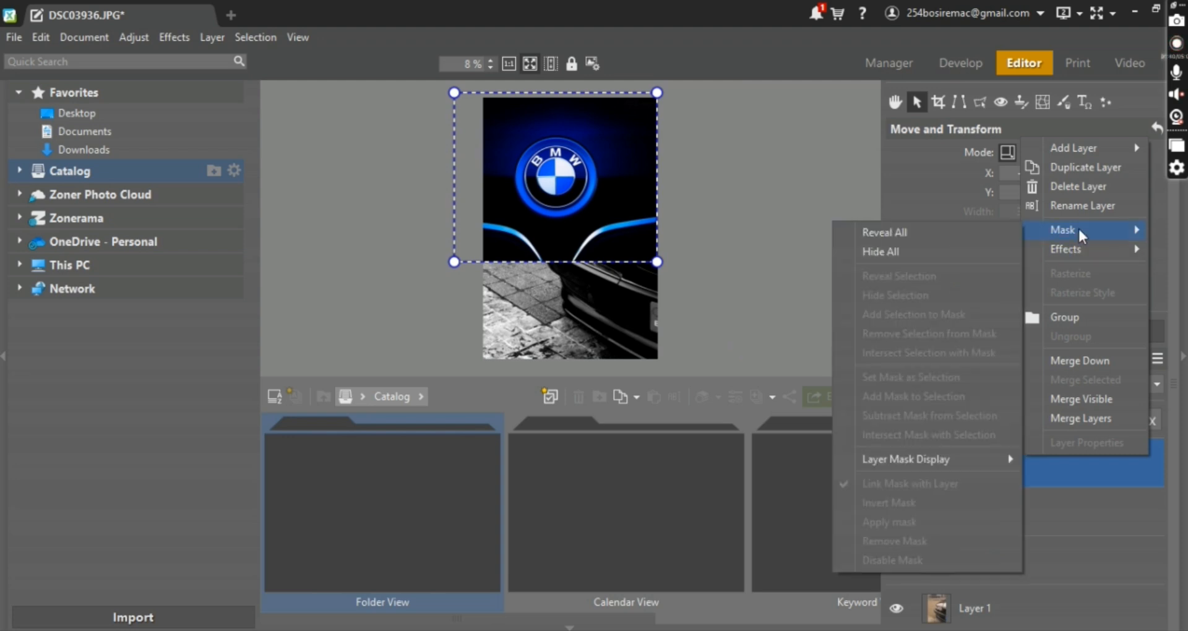
{"action": "left_click", "coordinate": [917, 234]}
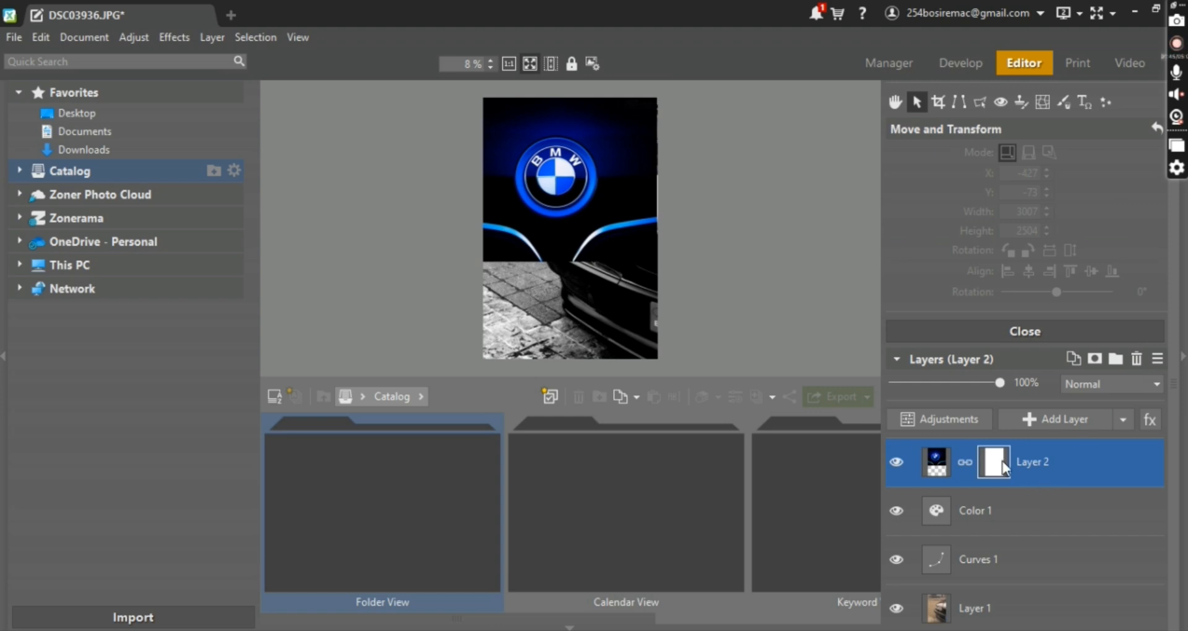
Compare the image with and without the logo layer, switching between its picture and mask, and finish with the mask selected and the layer shown
{"action": "left_click", "coordinate": [941, 458]}
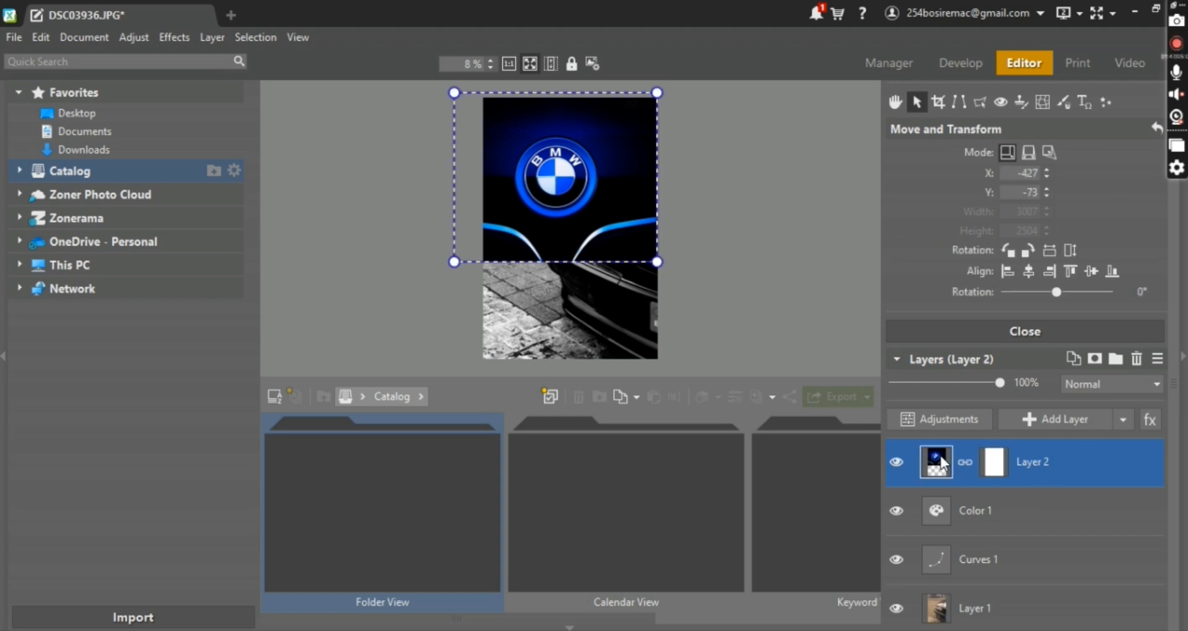
{"action": "left_click", "coordinate": [897, 462]}
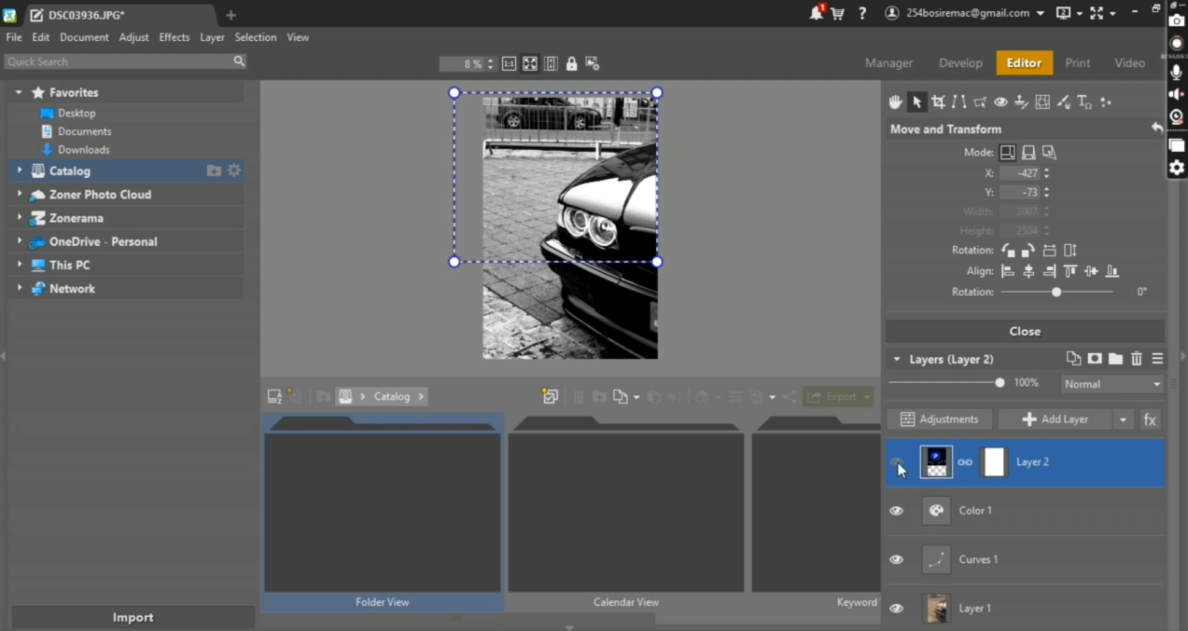
{"action": "left_click", "coordinate": [993, 468]}
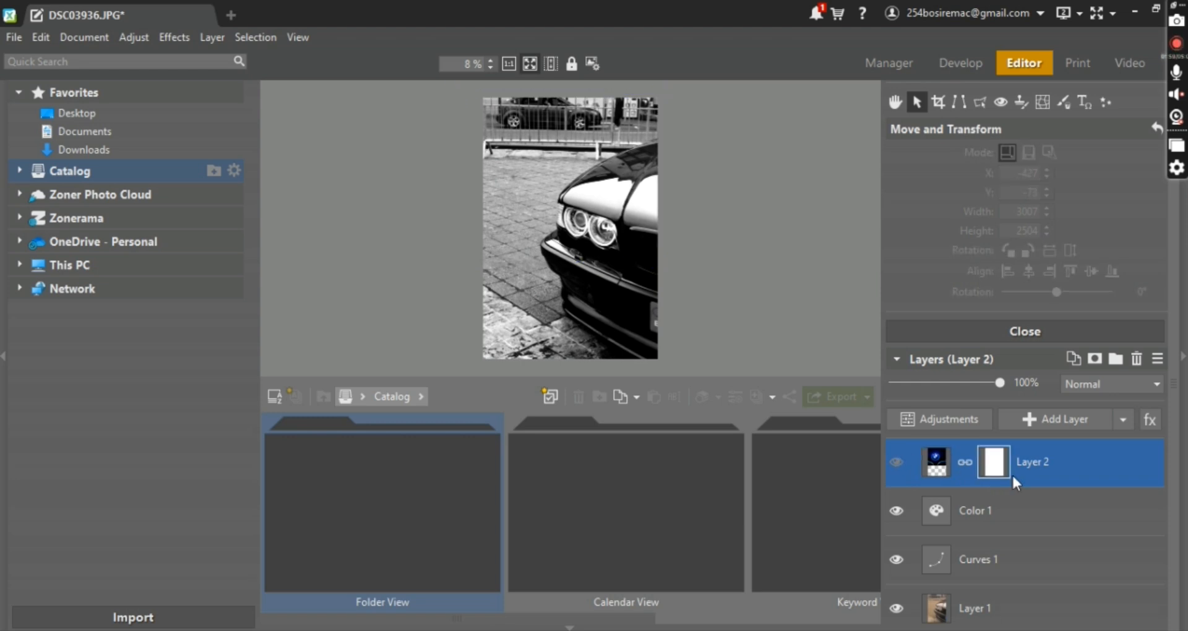
{"action": "left_click", "coordinate": [937, 466]}
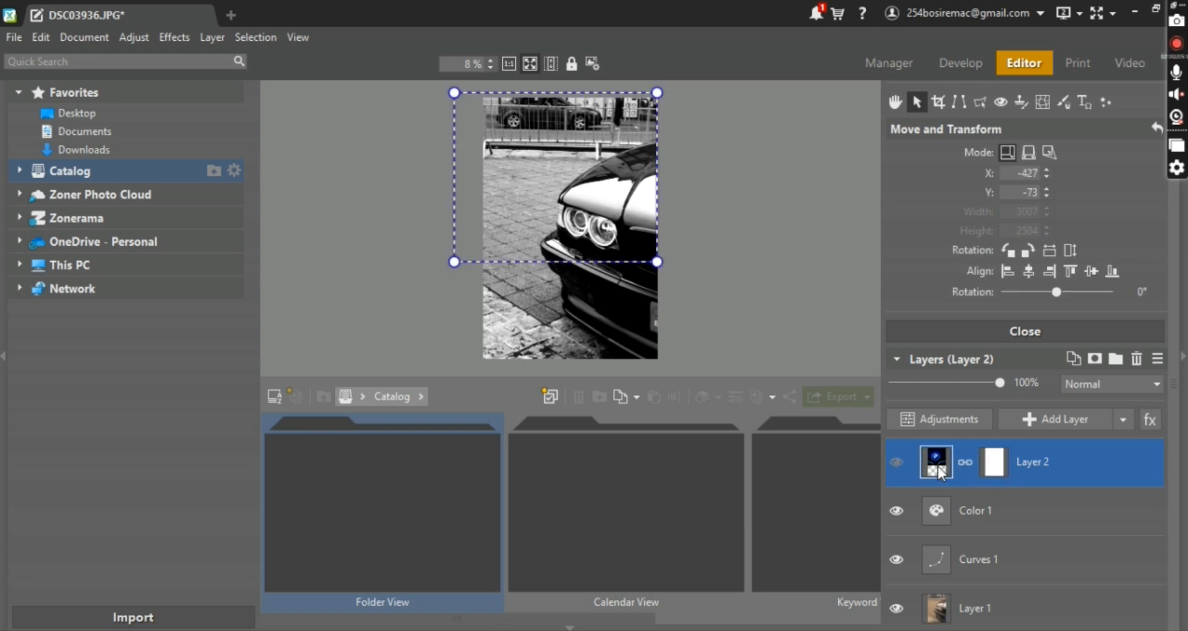
{"action": "left_click", "coordinate": [897, 463]}
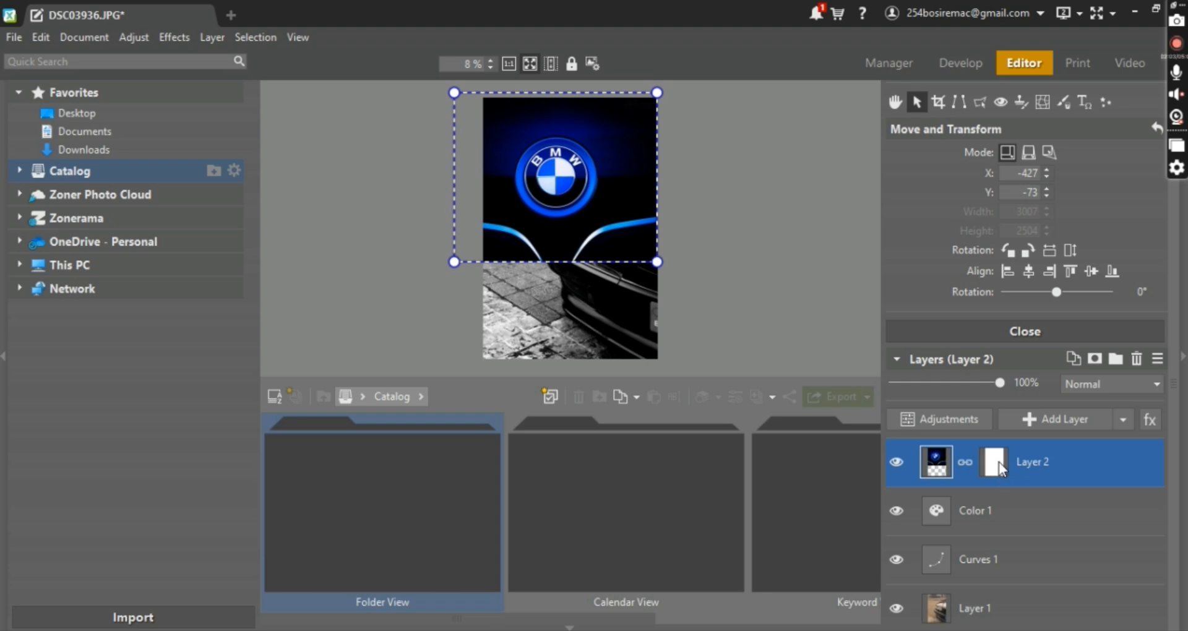
{"action": "left_click", "coordinate": [999, 463]}
{"action": "left_click", "coordinate": [899, 458]}
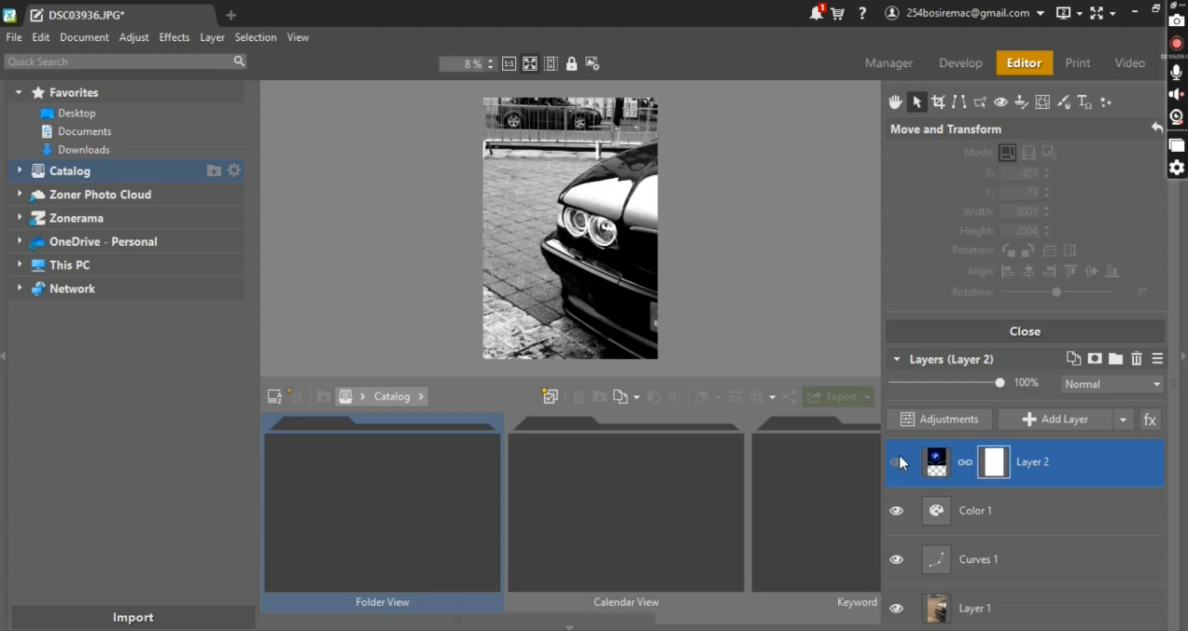
{"action": "left_click", "coordinate": [898, 459]}
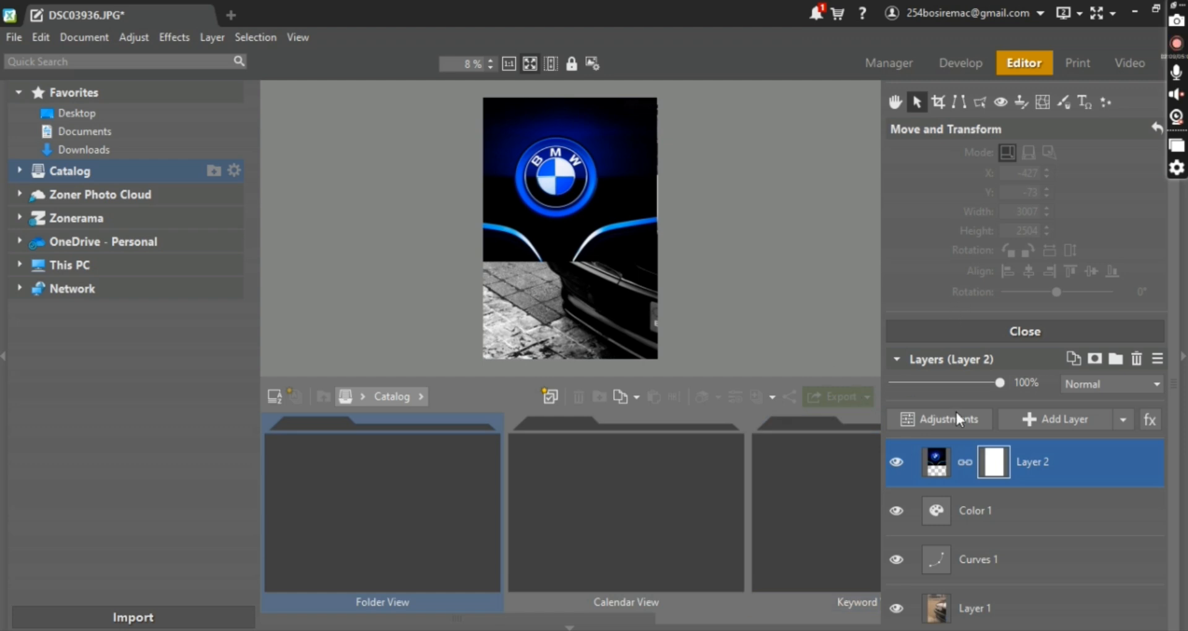
Try the Screen, Dodge and Difference blend modes on the BMW logo layer
{"action": "left_click", "coordinate": [1128, 383]}
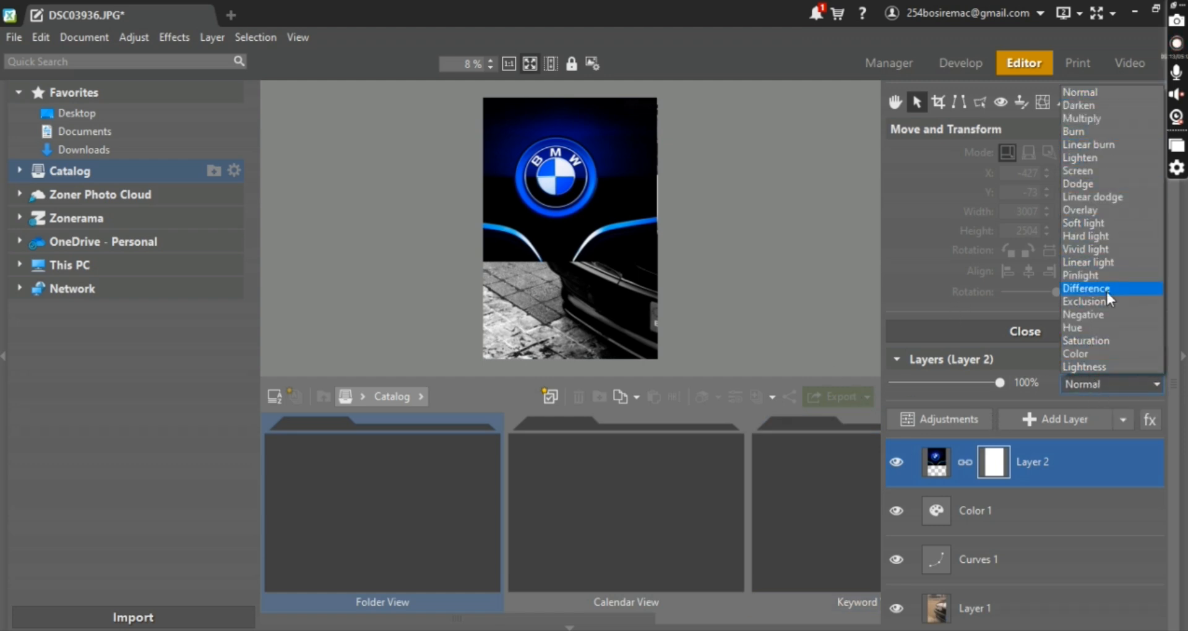
{"action": "left_click", "coordinate": [1101, 384]}
{"action": "left_click", "coordinate": [1101, 384]}
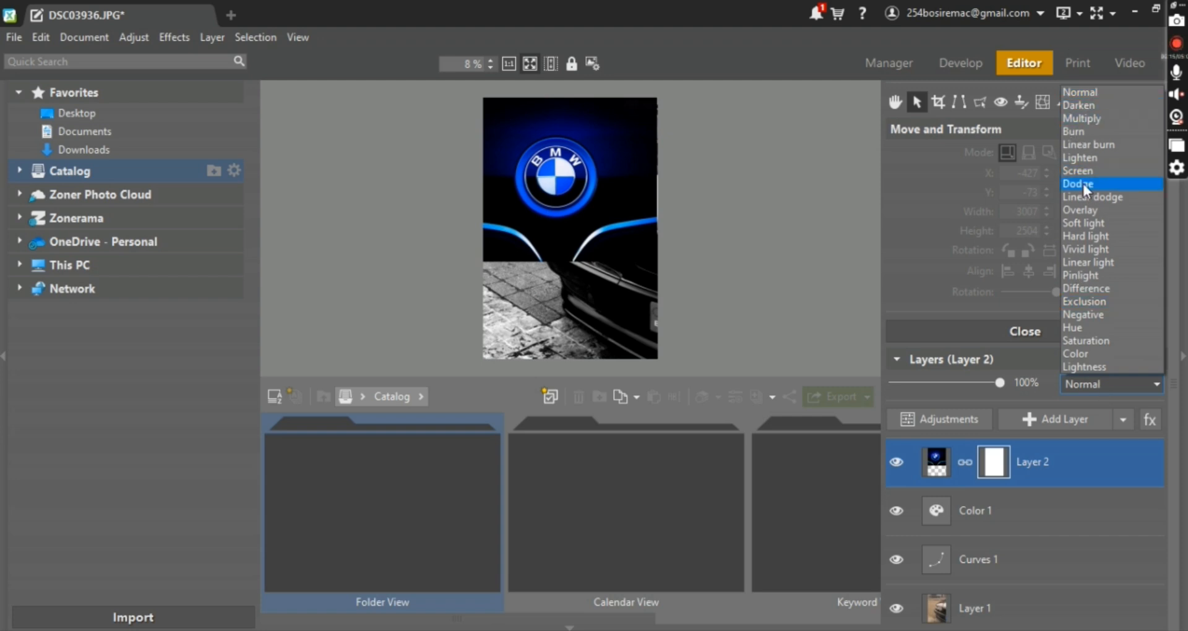
{"action": "left_click", "coordinate": [1102, 166]}
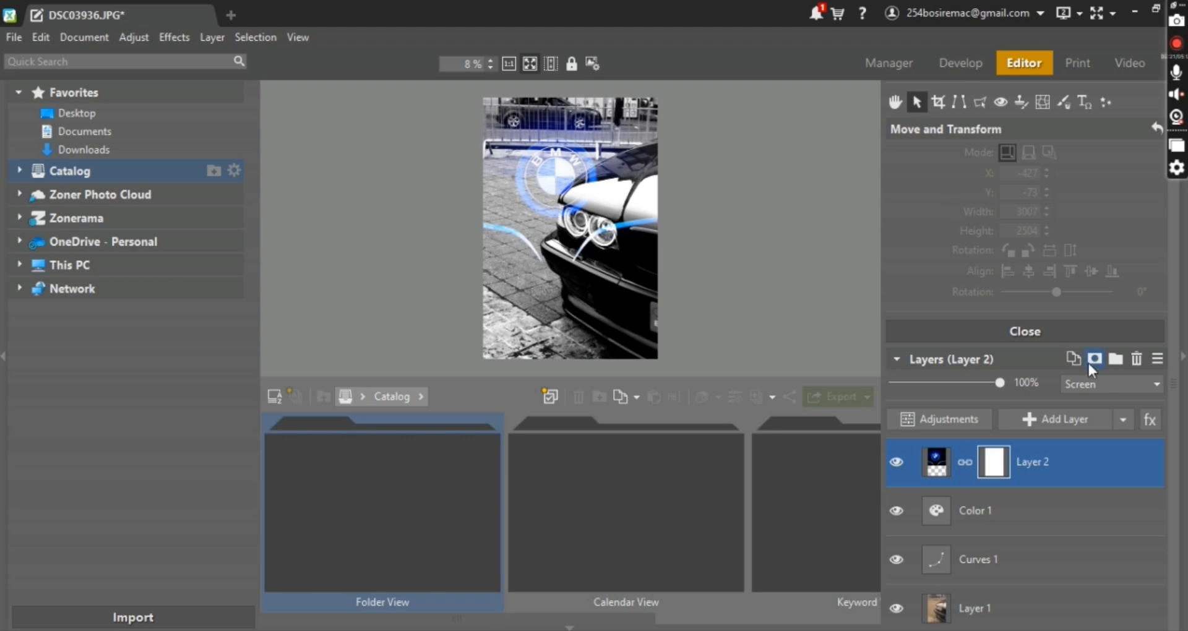
{"action": "left_click", "coordinate": [1099, 383]}
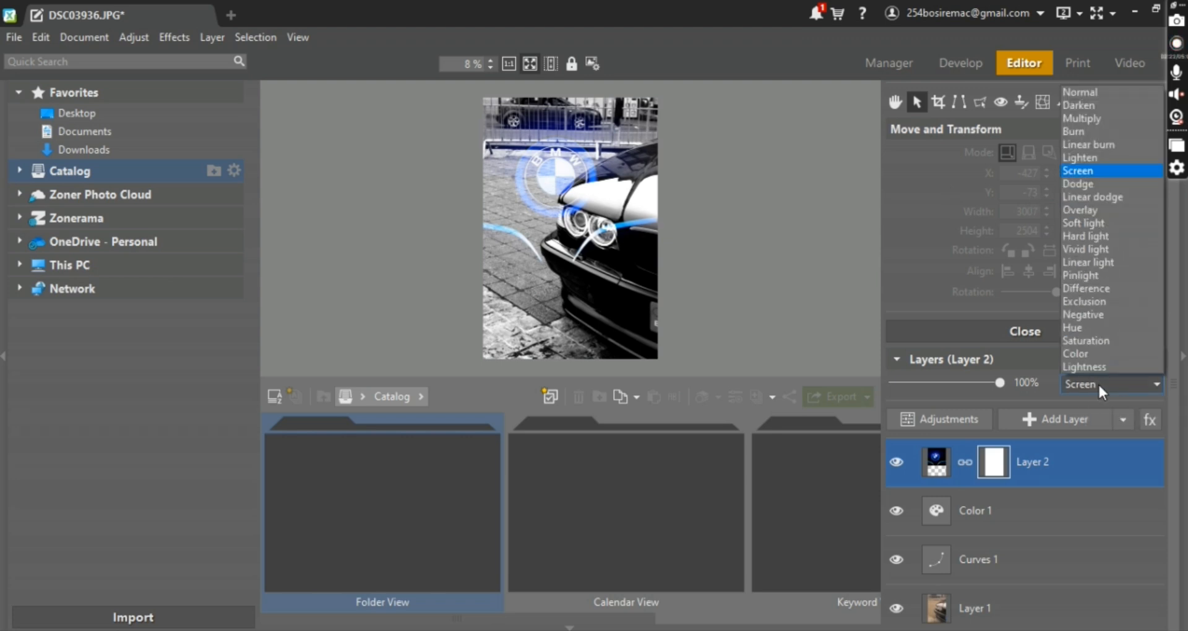
{"action": "left_click", "coordinate": [1093, 185]}
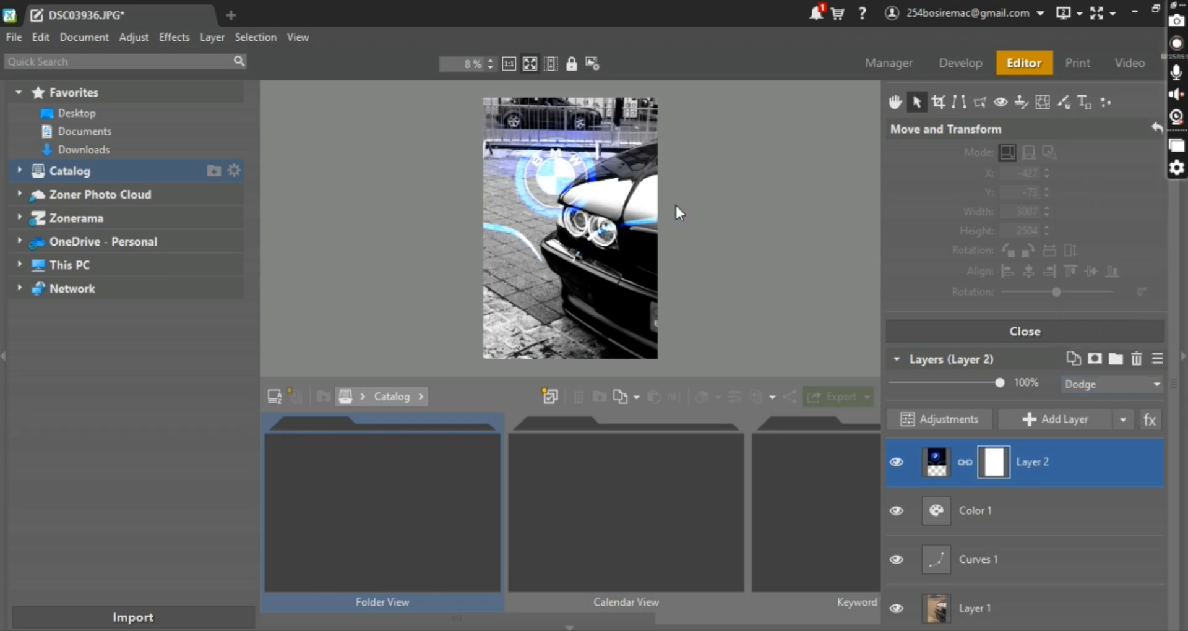
{"action": "left_click", "coordinate": [1112, 385]}
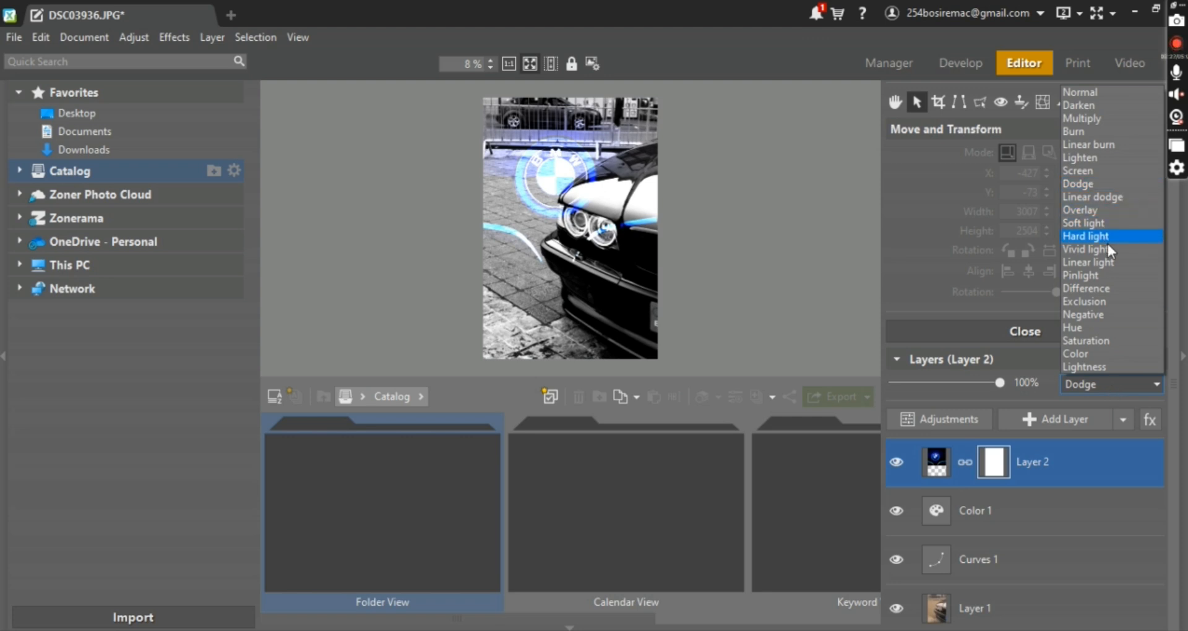
{"action": "left_click", "coordinate": [1108, 287]}
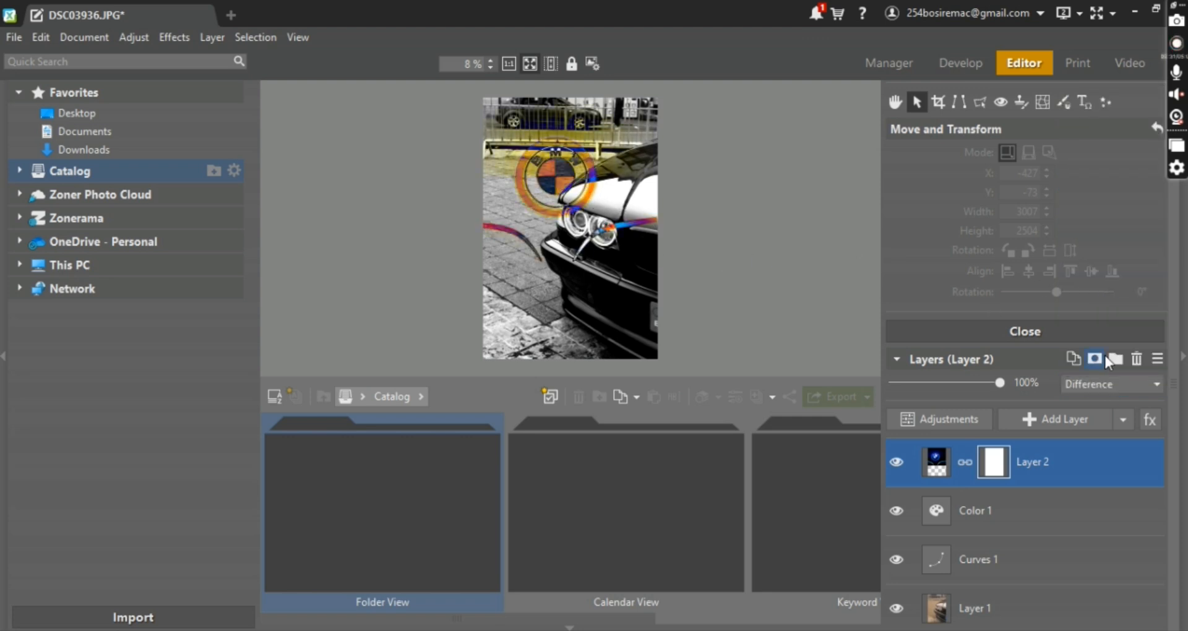
Try the Pinlight, Multiply and Negative blend modes on the logo layer, then restore Normal
{"action": "left_click", "coordinate": [1135, 381]}
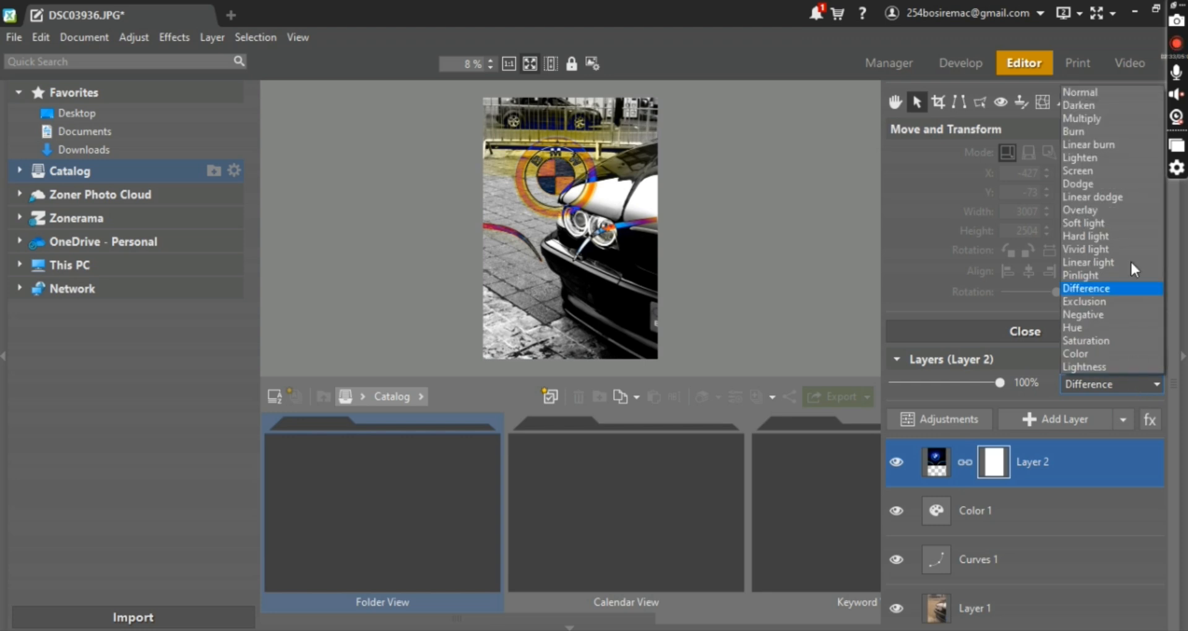
{"action": "left_click", "coordinate": [1123, 277]}
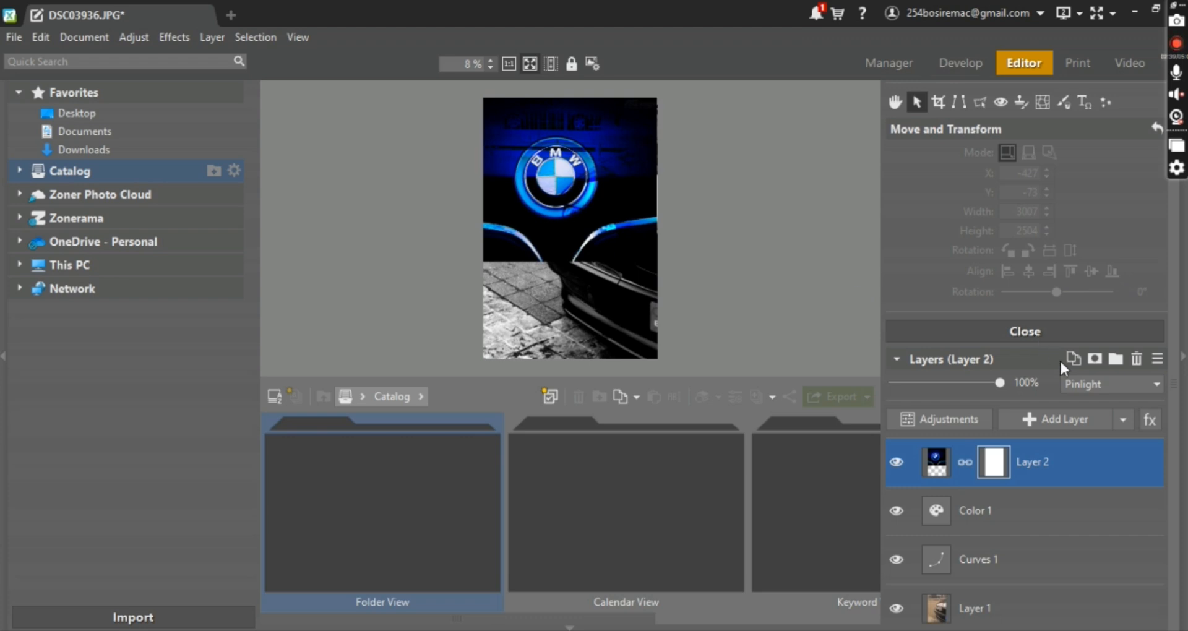
{"action": "left_click", "coordinate": [1079, 379]}
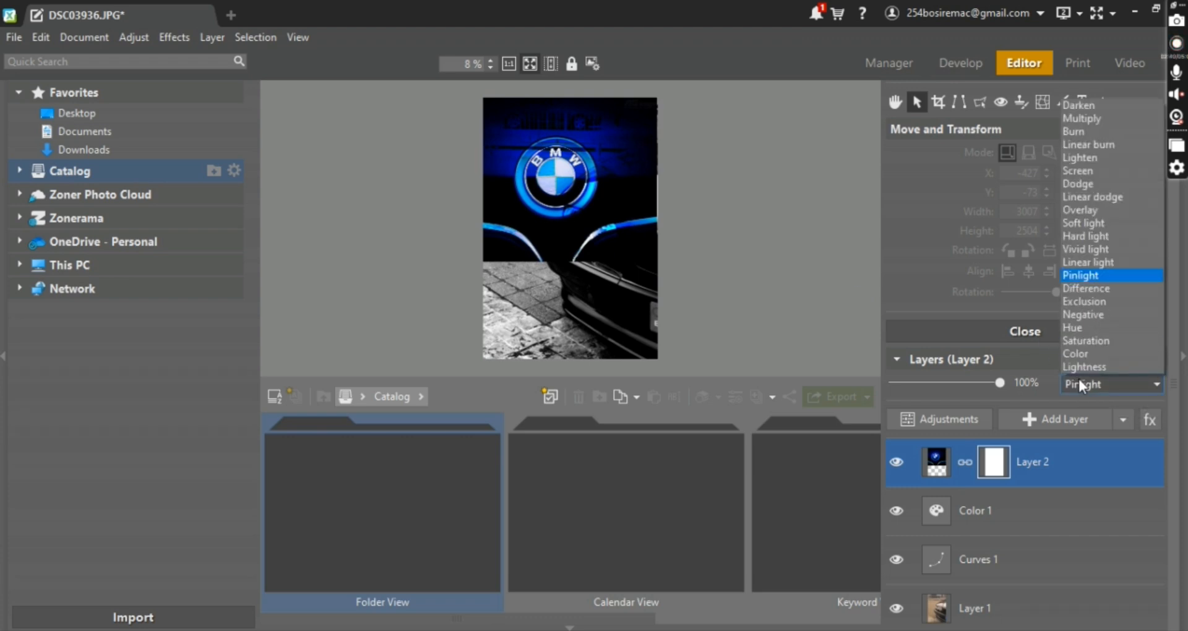
{"action": "left_click", "coordinate": [1106, 118]}
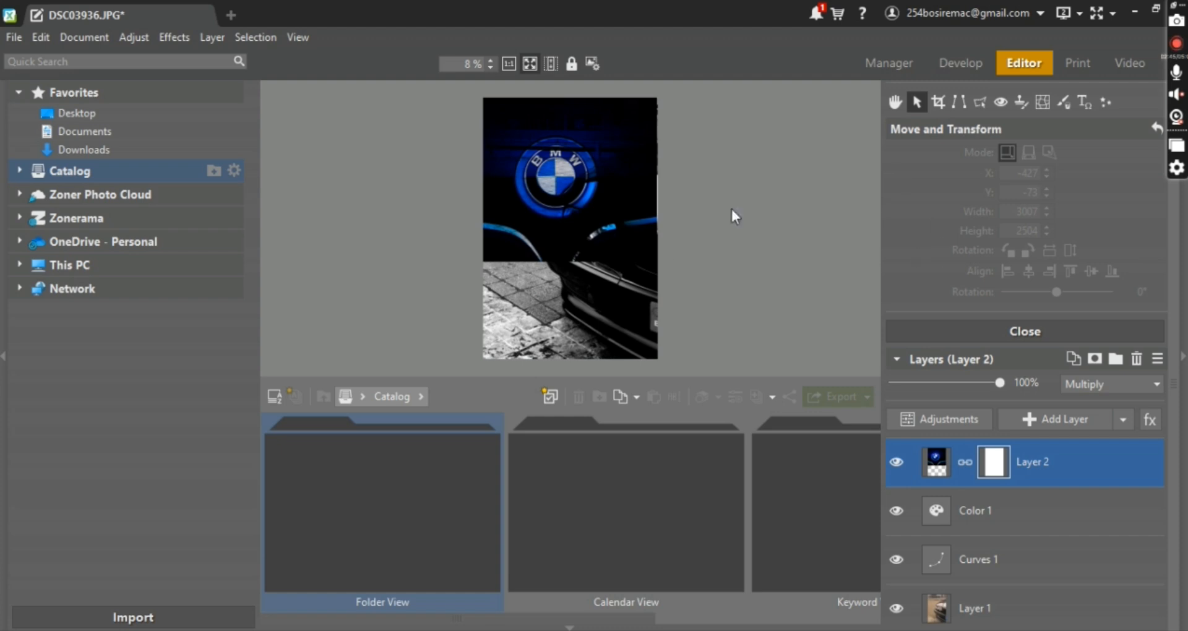
{"action": "left_click", "coordinate": [1102, 384]}
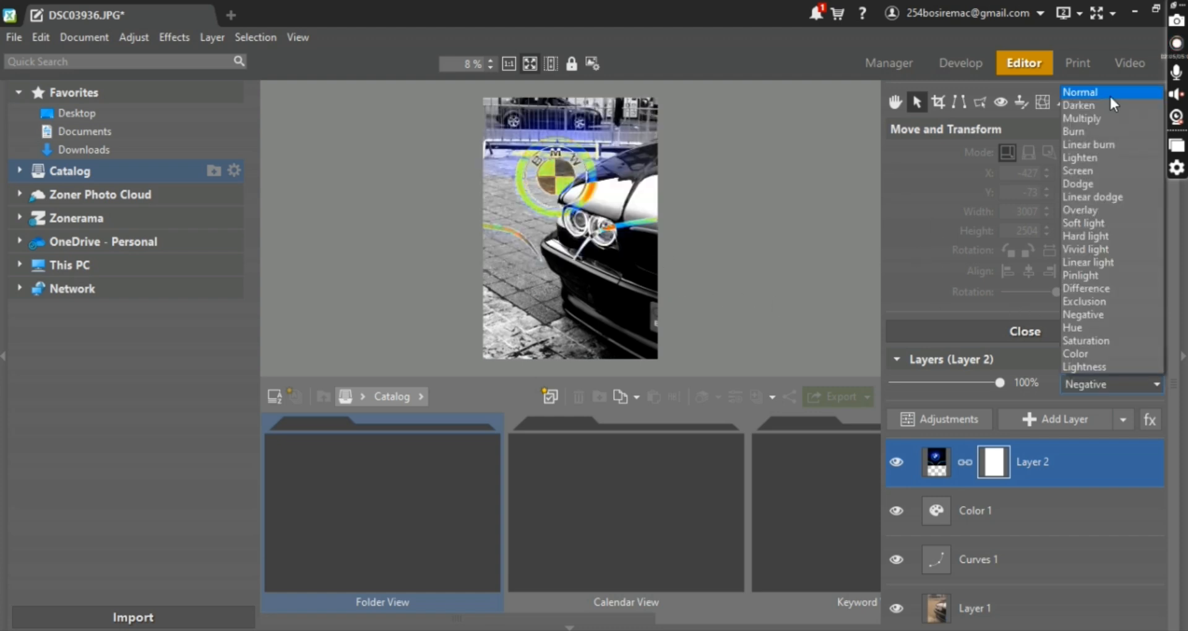
{"action": "left_click", "coordinate": [1110, 94]}
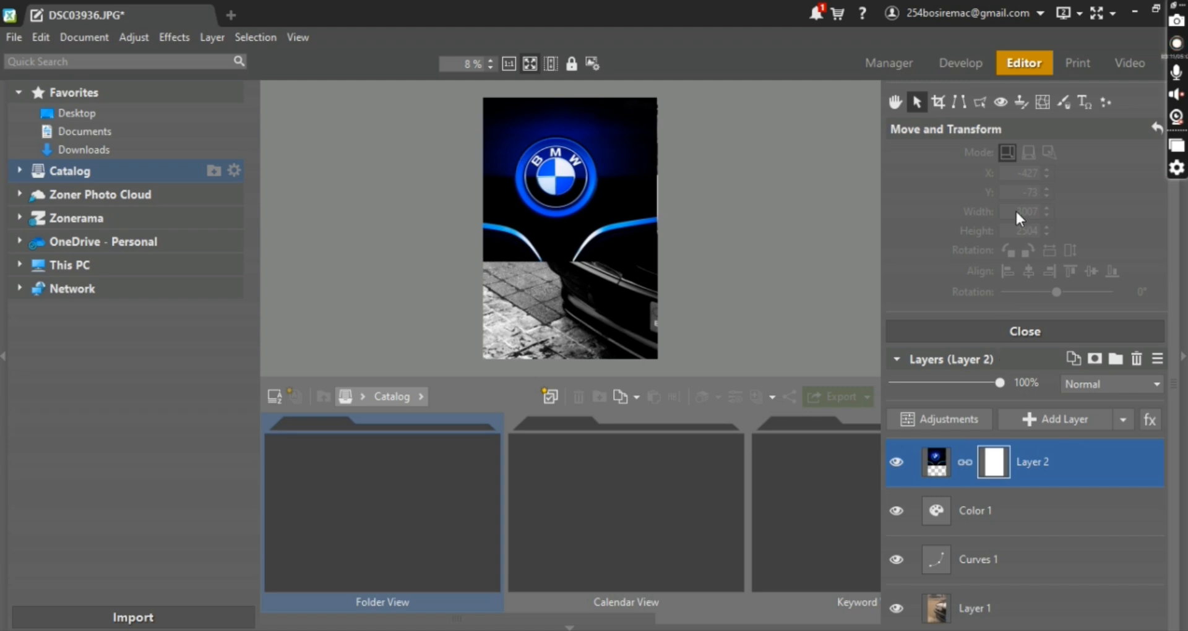
Review each layer's contribution by hiding and reshowing the logo, Color, Curves and base photo layers
{"action": "left_click", "coordinate": [1089, 137]}
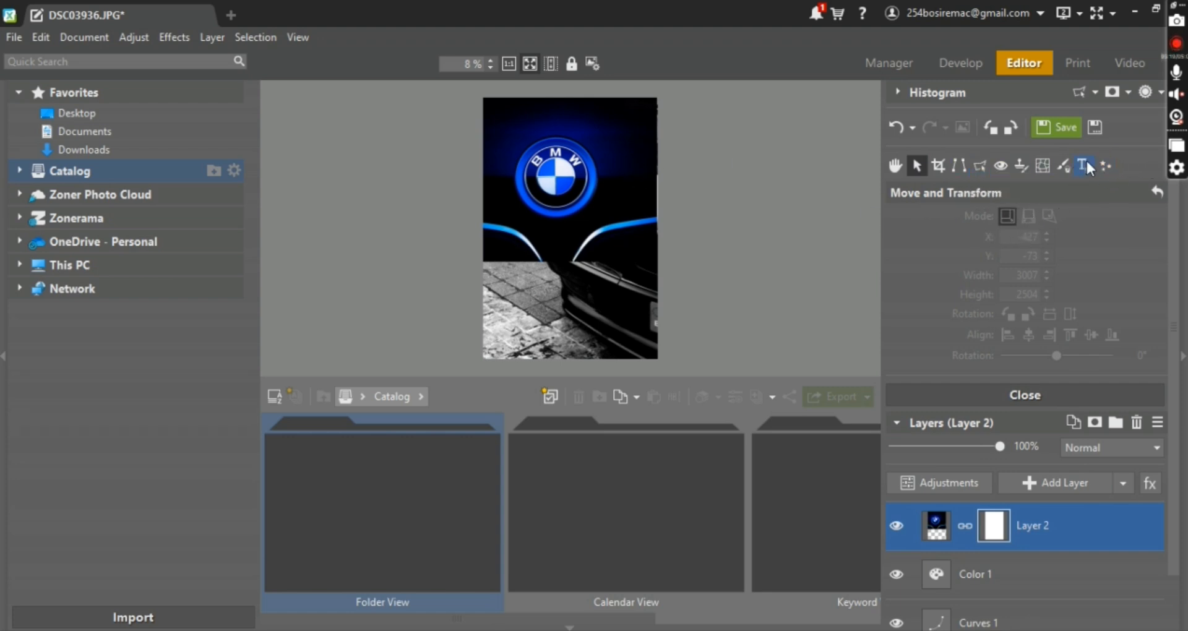
{"action": "scroll", "coordinate": [1085, 422], "scroll_direction": "down", "scroll_amount": 1}
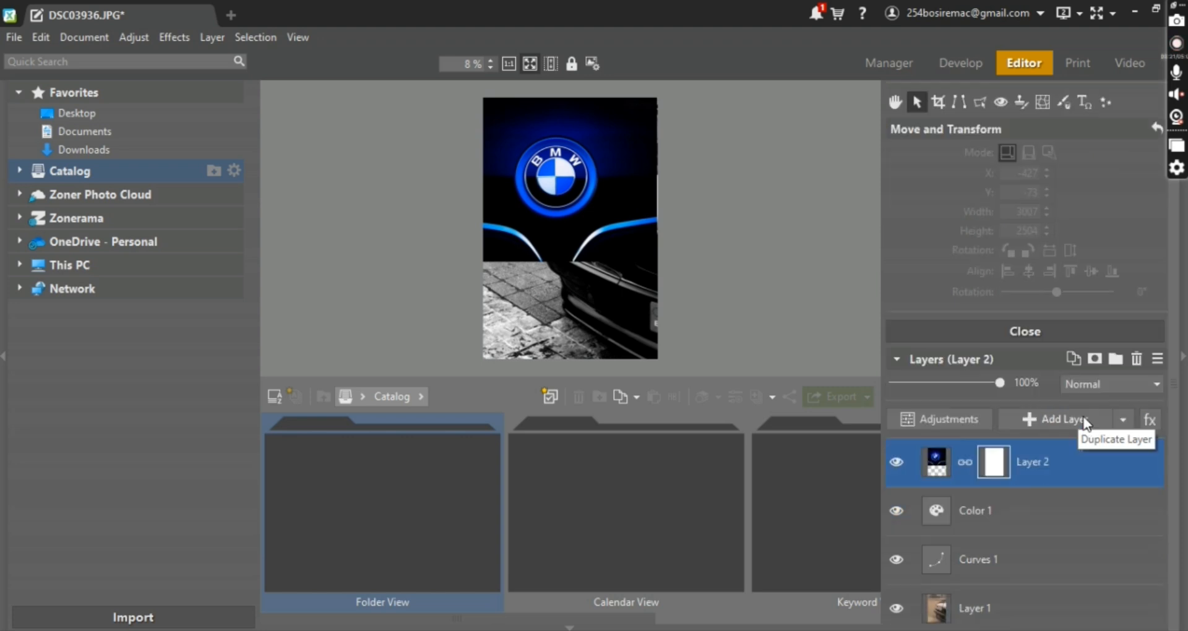
{"action": "left_click", "coordinate": [896, 463]}
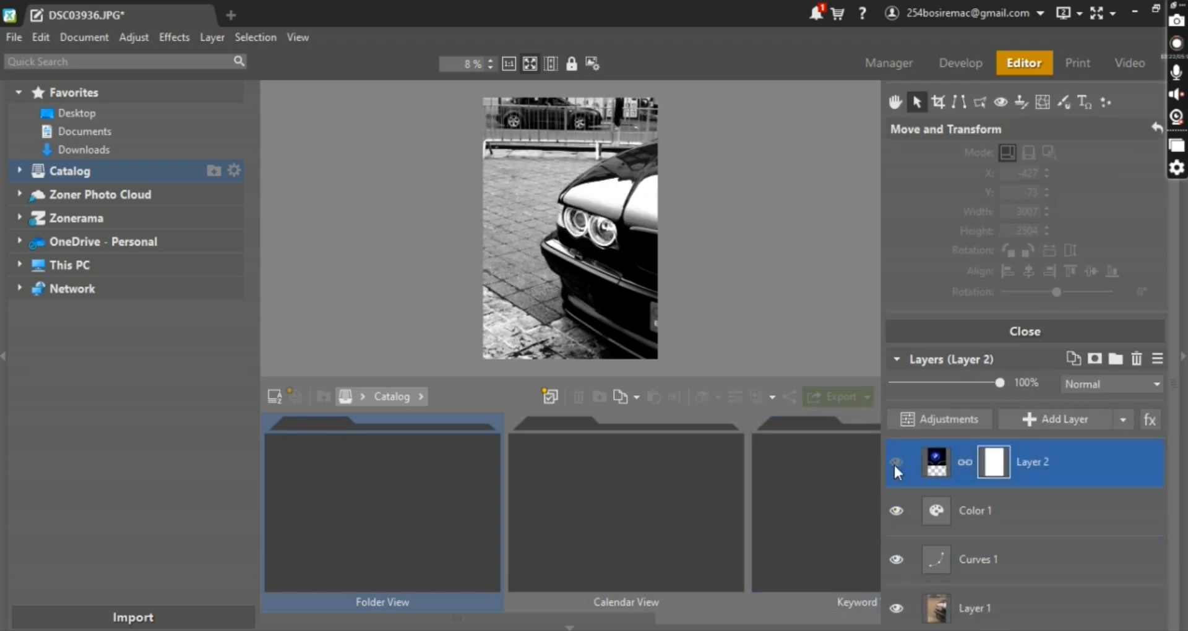
{"action": "left_click", "coordinate": [896, 463]}
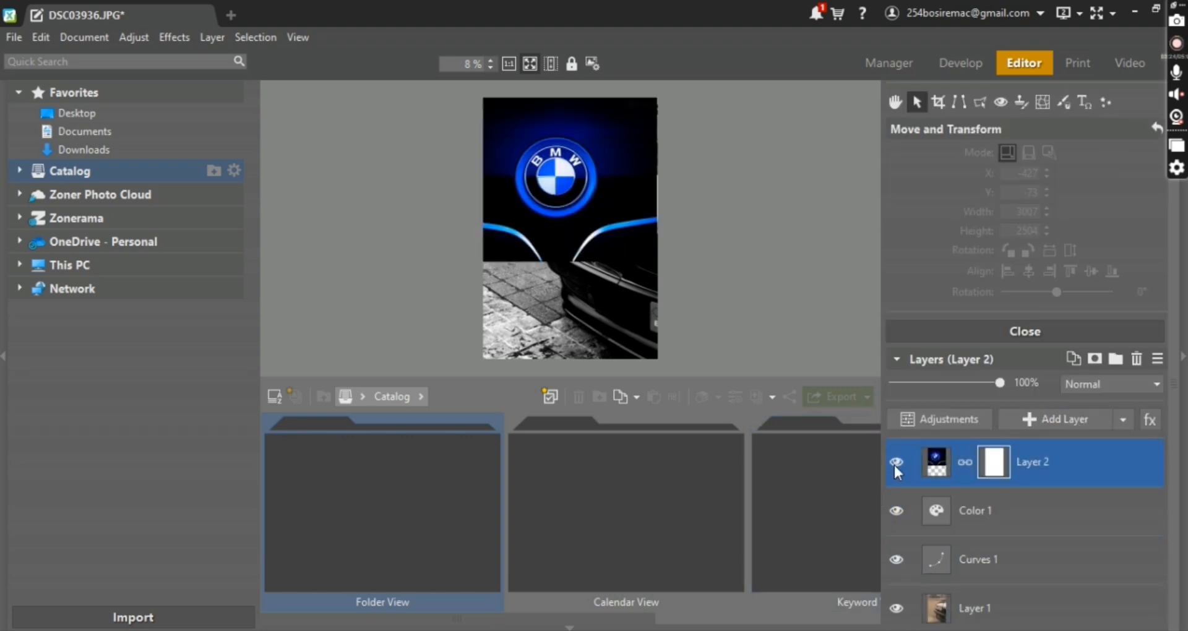
{"action": "left_click", "coordinate": [895, 512]}
{"action": "left_click", "coordinate": [895, 559]}
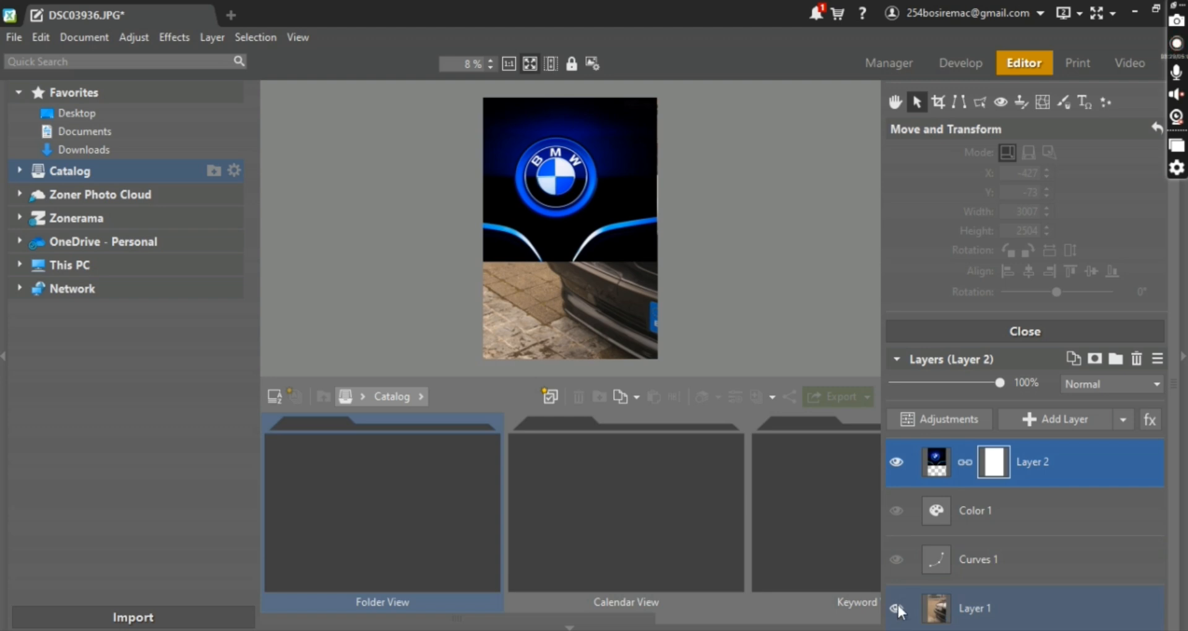
{"action": "left_click", "coordinate": [896, 609]}
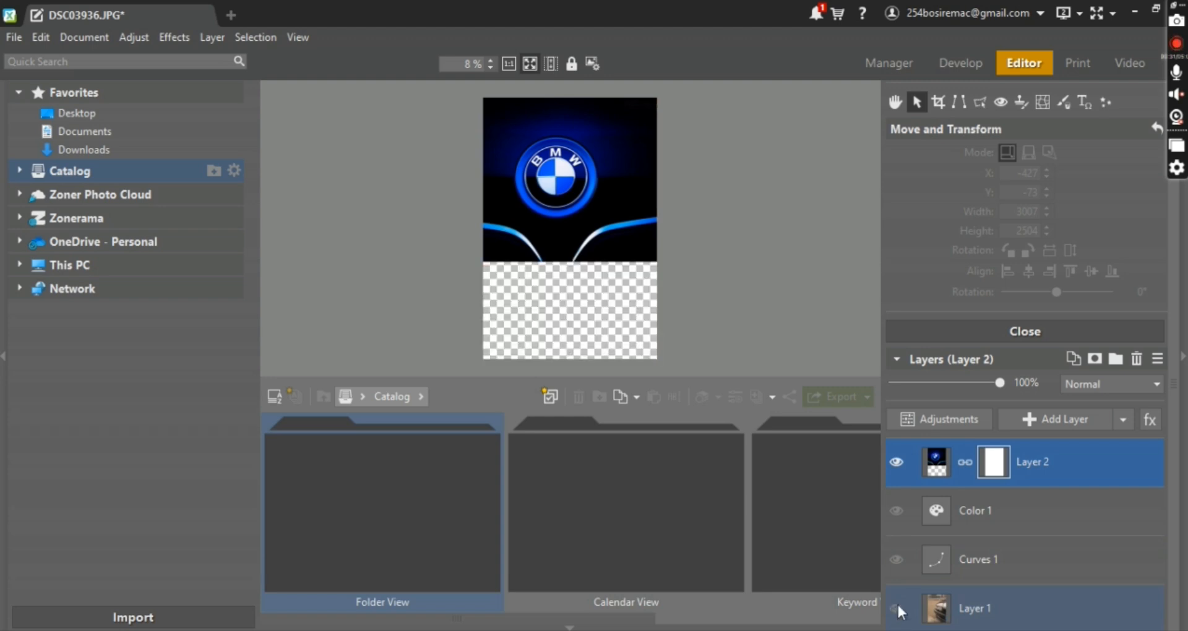
{"action": "left_click", "coordinate": [896, 609]}
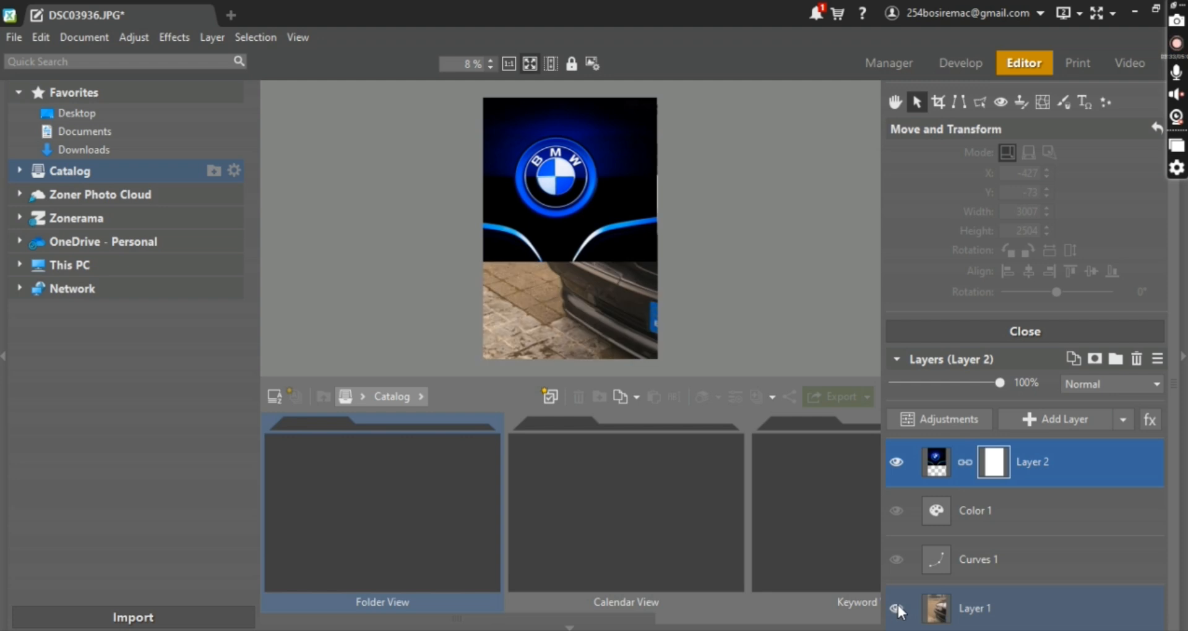
{"action": "left_click", "coordinate": [896, 559]}
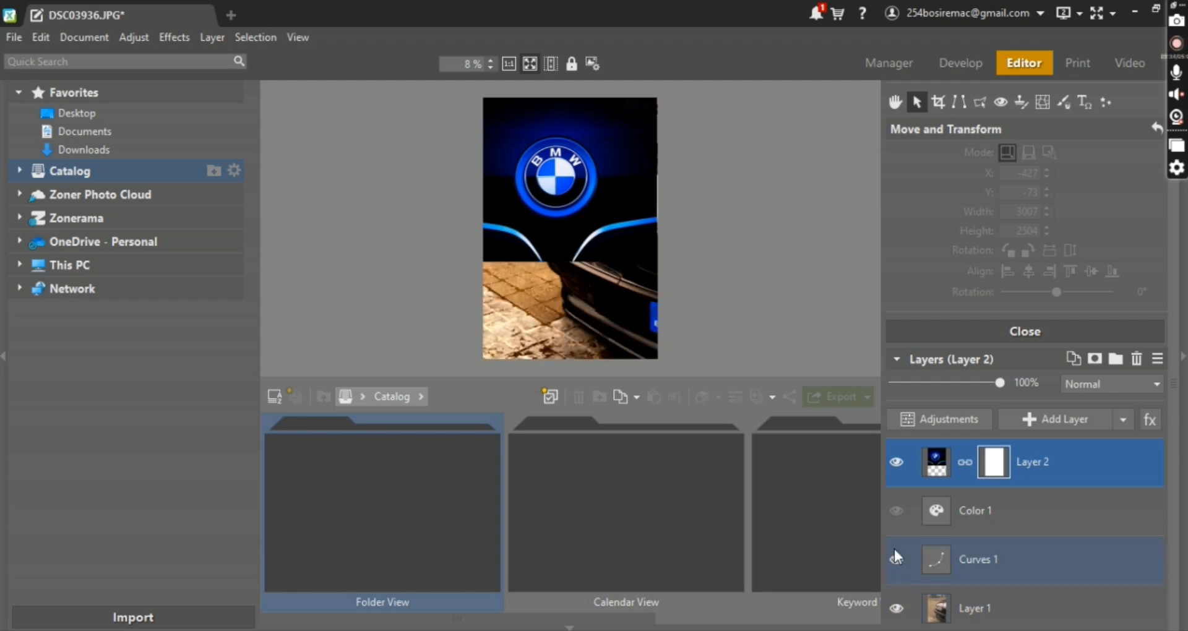
{"action": "left_click", "coordinate": [895, 511]}
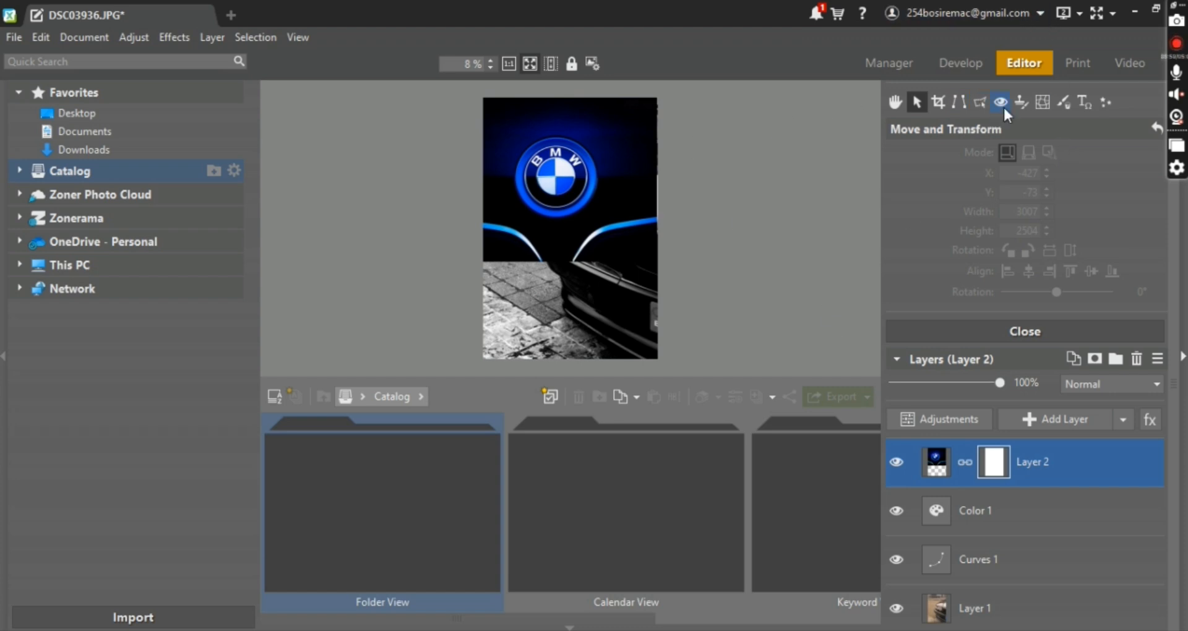
Activate the Paintbrush for the logo layer's mask and set its color to black (#000000)
{"action": "left_click", "coordinate": [1059, 104]}
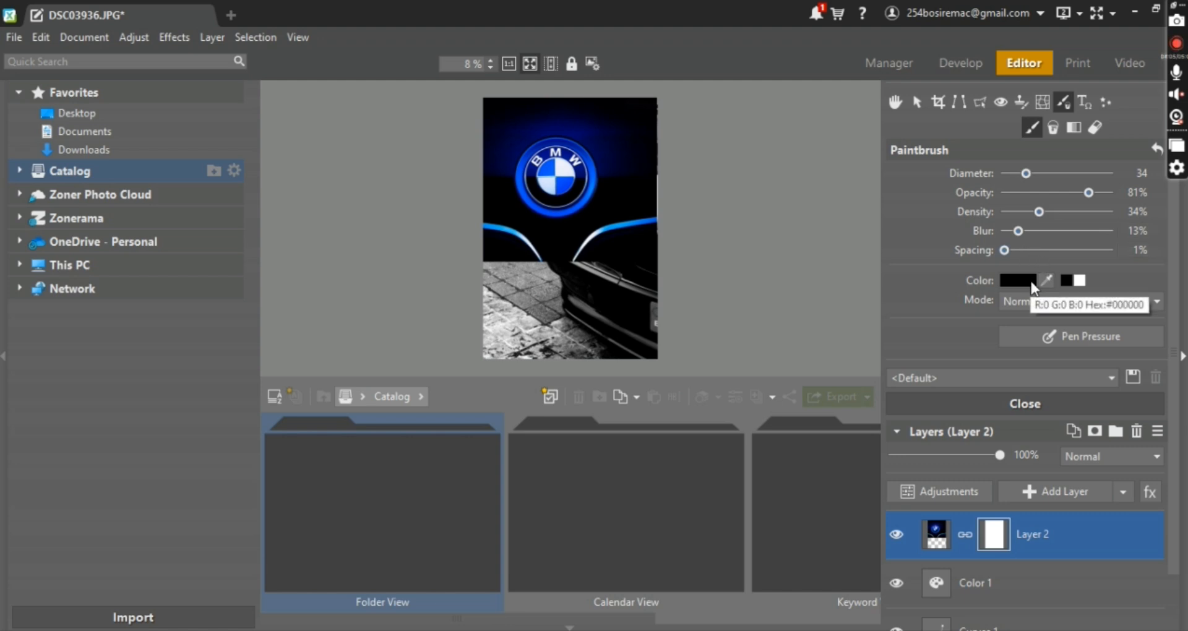
{"action": "left_click", "coordinate": [1030, 283]}
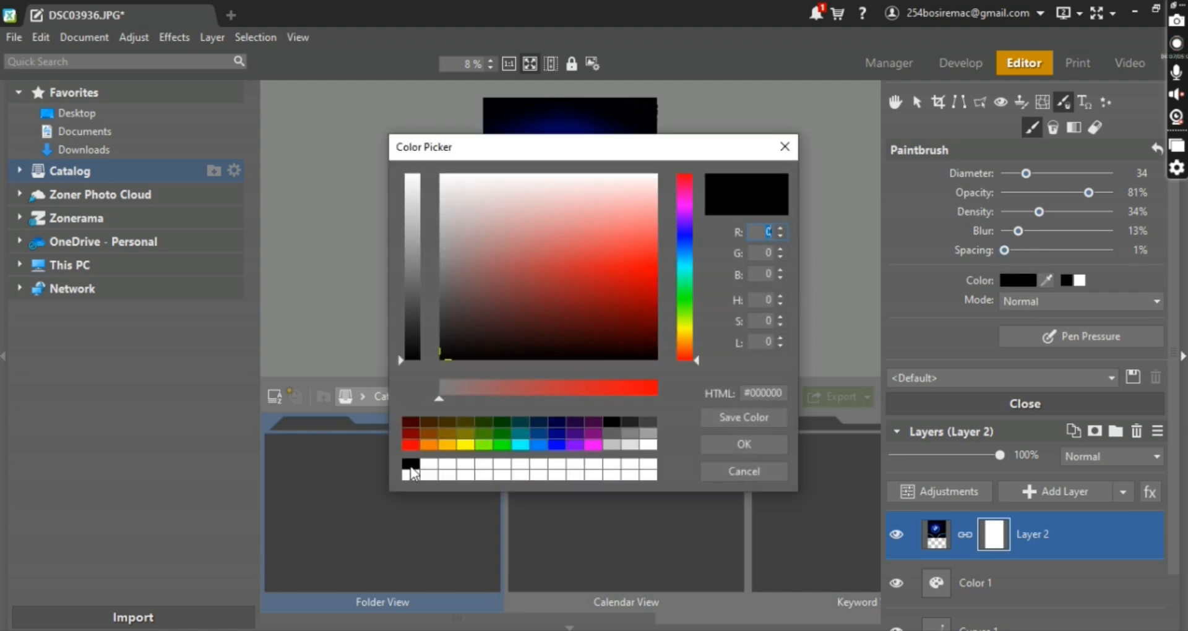
{"action": "double_click", "coordinate": [411, 466]}
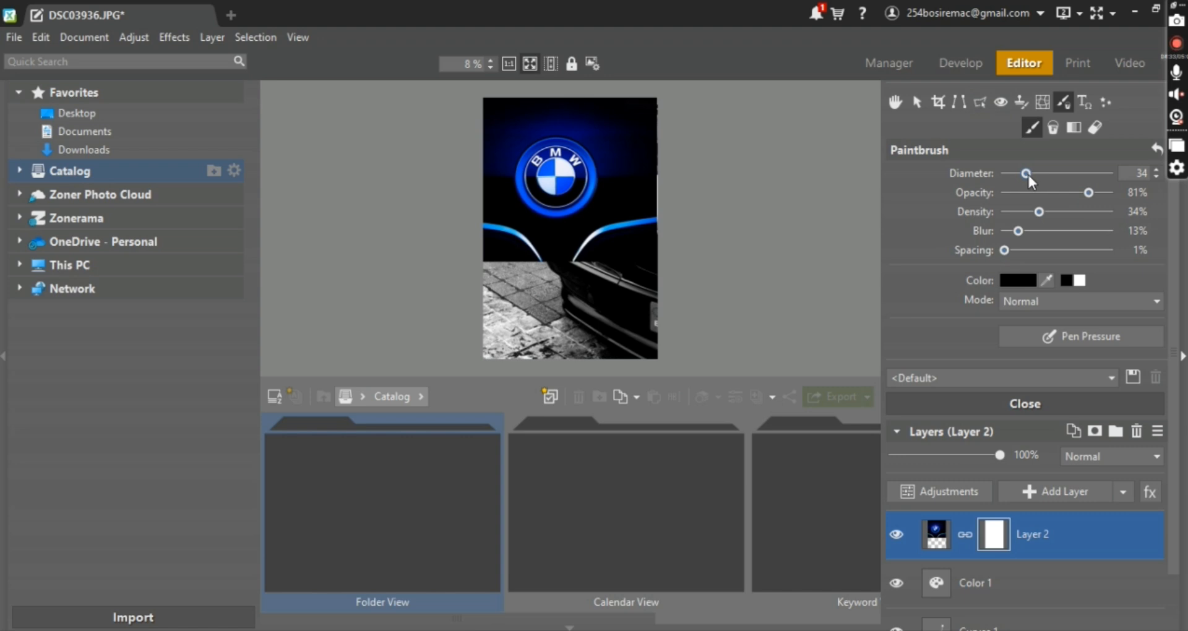
Set the Paintbrush diameter to 1086 and its opacity to 100%
{"action": "left_click_drag", "start_coordinate": [1027, 173], "coordinate": [1069, 179]}
{"action": "left_click_drag", "start_coordinate": [1072, 173], "coordinate": [1089, 176]}
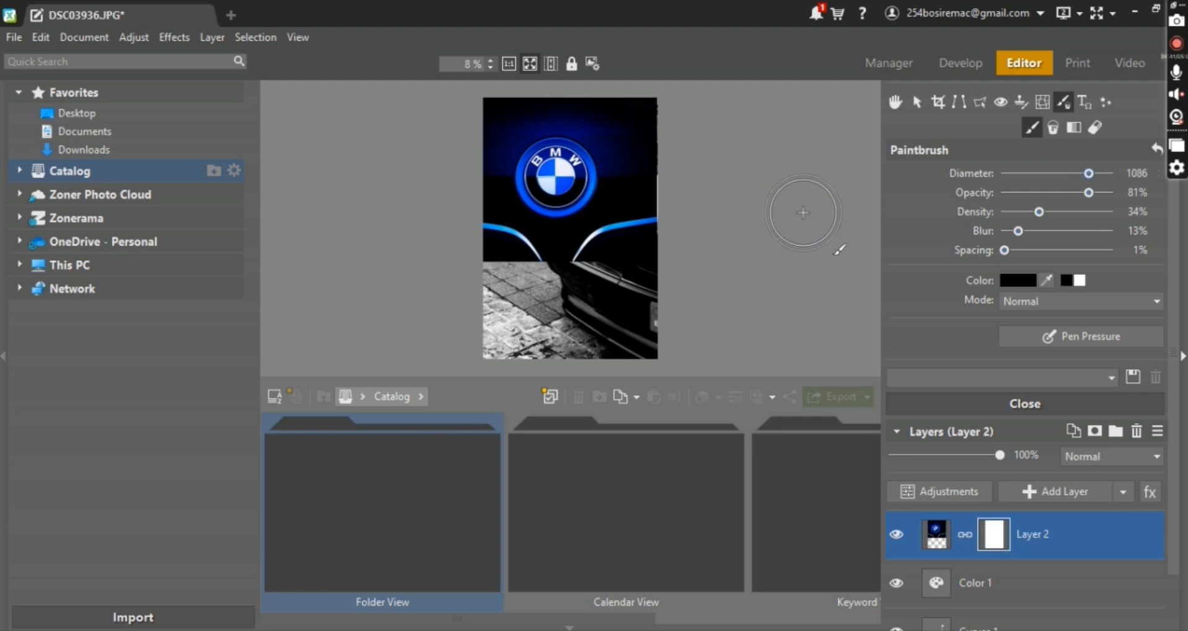
{"action": "double_click", "coordinate": [1016, 190]}
{"action": "left_click", "coordinate": [1016, 190]}
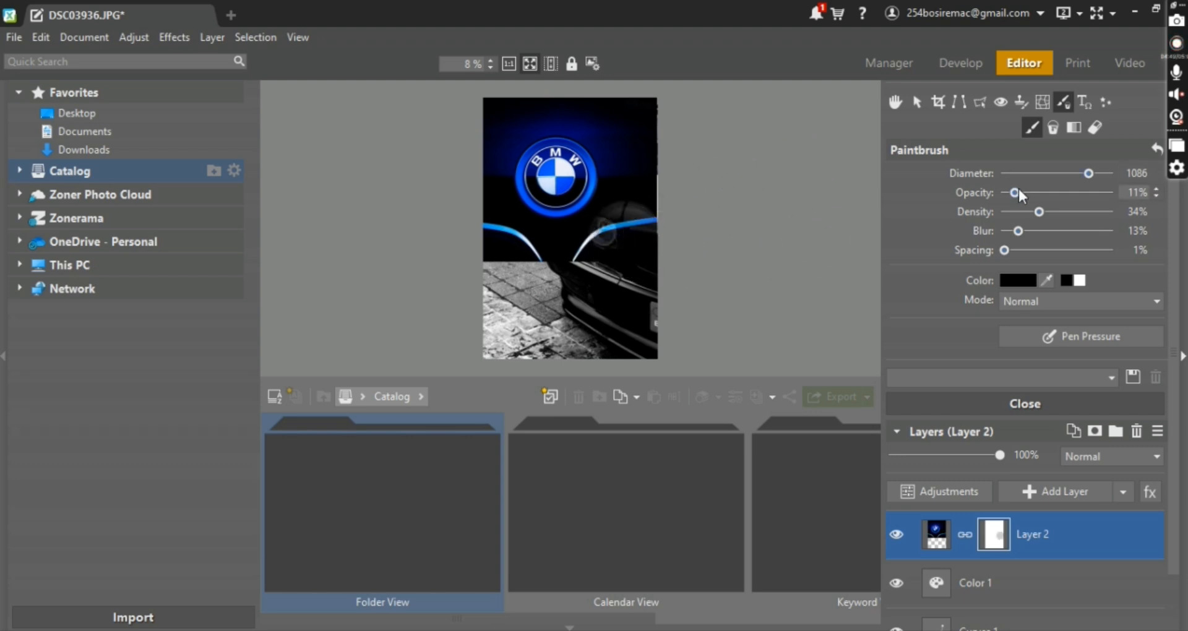
{"action": "left_click_drag", "start_coordinate": [1018, 191], "coordinate": [1111, 192]}
Paint black on the logo layer's mask over the car's hood, headlights and the area beside the front bumper
{"action": "mouse_move", "coordinate": [642, 246]}
{"action": "left_mouse_down"}
{"action": "mouse_move", "coordinate": [645, 219]}
{"action": "mouse_move", "coordinate": [633, 245]}
{"action": "mouse_move", "coordinate": [776, 212]}
{"action": "mouse_move", "coordinate": [607, 236]}
{"action": "mouse_move", "coordinate": [637, 202]}
{"action": "left_mouse_up"}
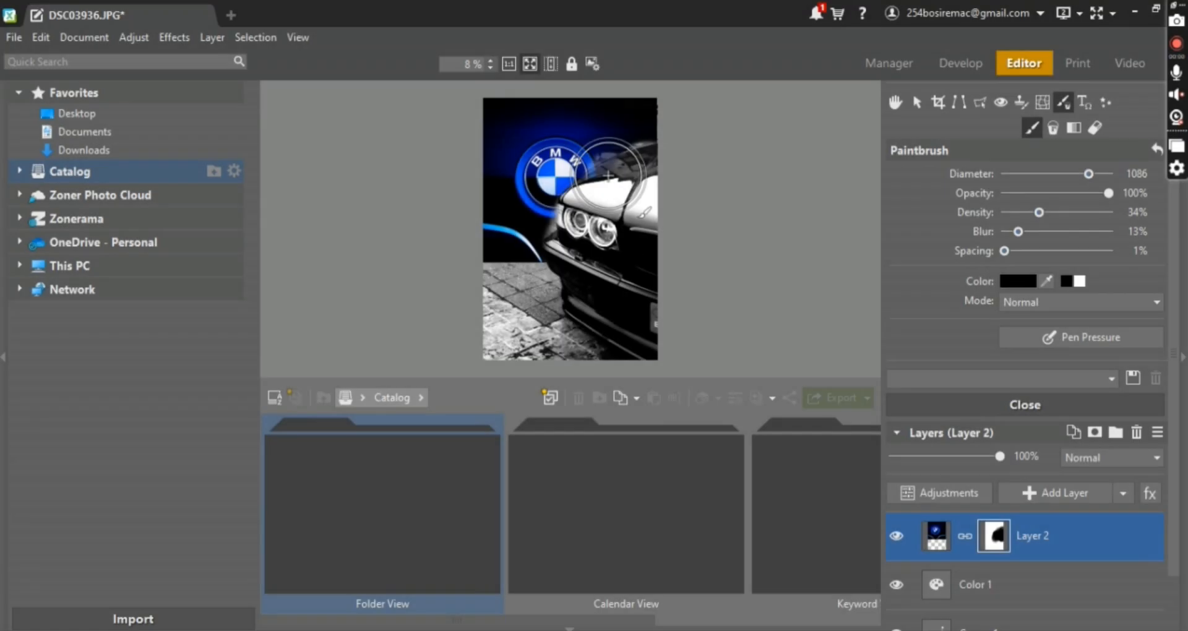
{"action": "left_click_drag", "start_coordinate": [583, 188], "coordinate": [604, 190]}
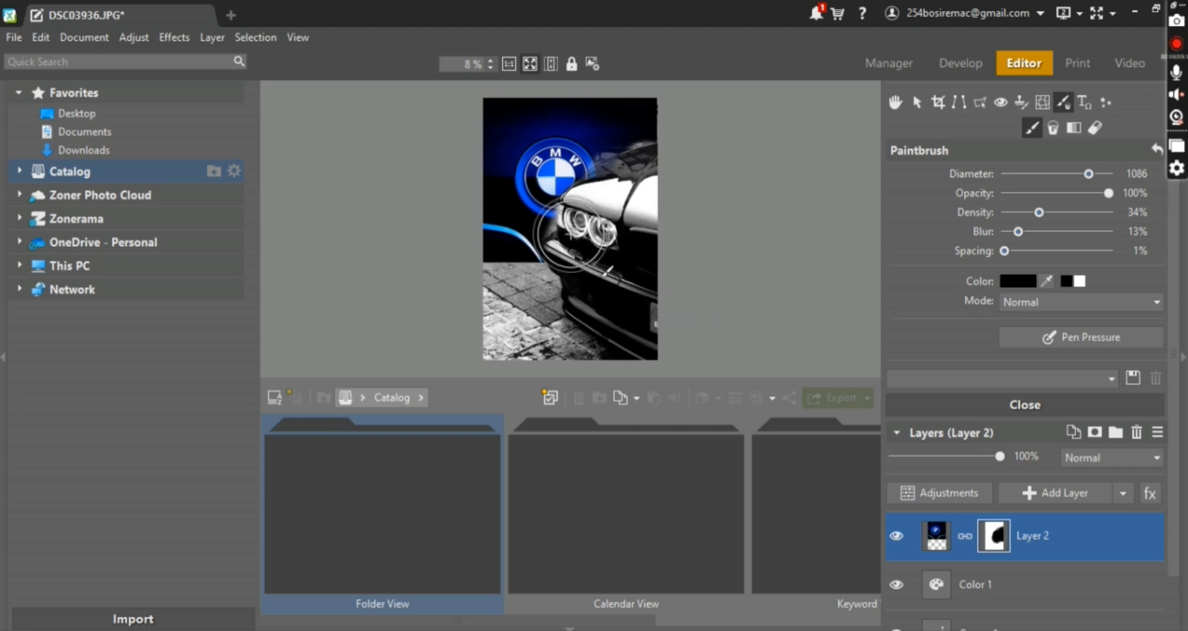
{"action": "left_click", "coordinate": [534, 234]}
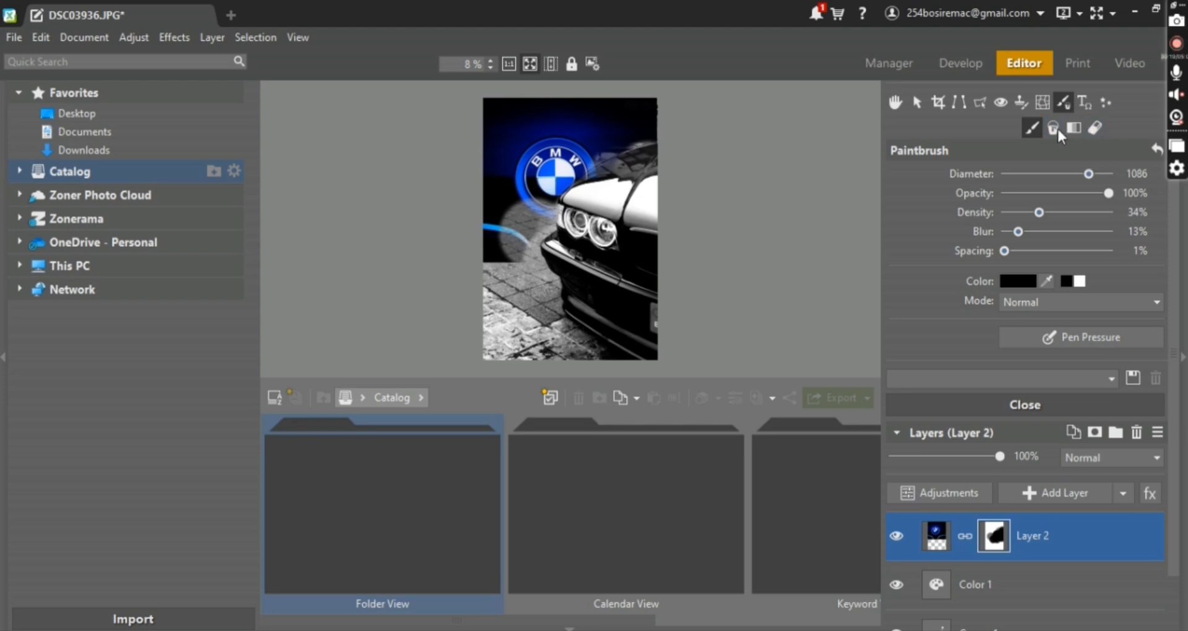
Restore the logo image beside the bumper and above the car on the layer mask, using an Eraser with diameter 1373
{"action": "left_click", "coordinate": [1094, 129]}
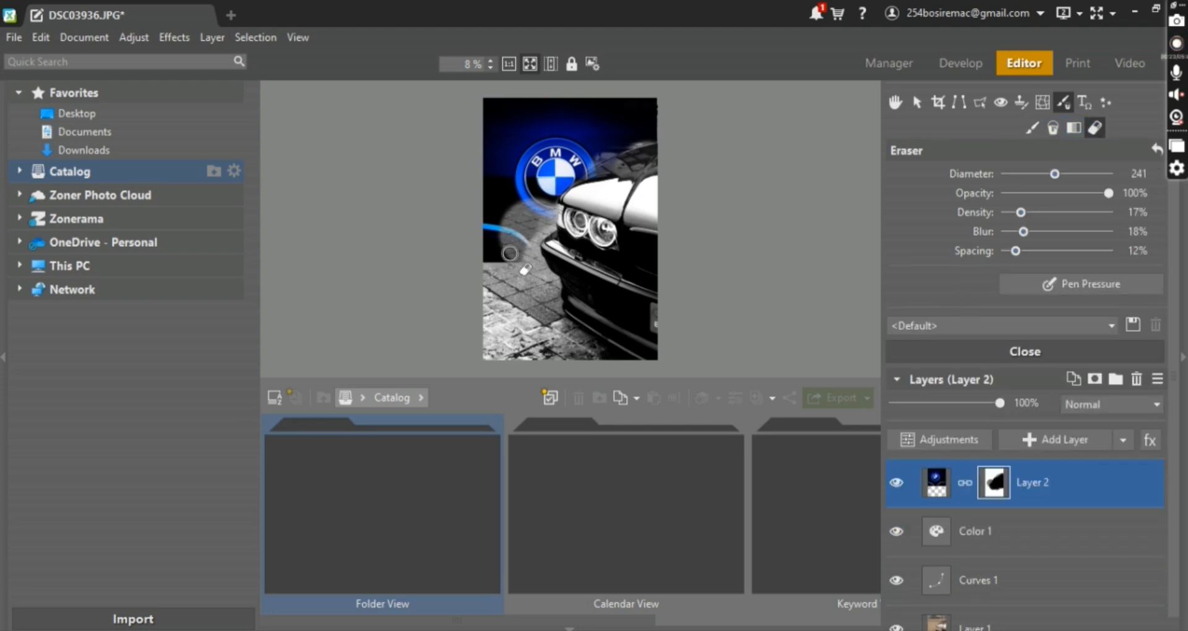
{"action": "left_click_drag", "start_coordinate": [1055, 172], "coordinate": [1097, 174]}
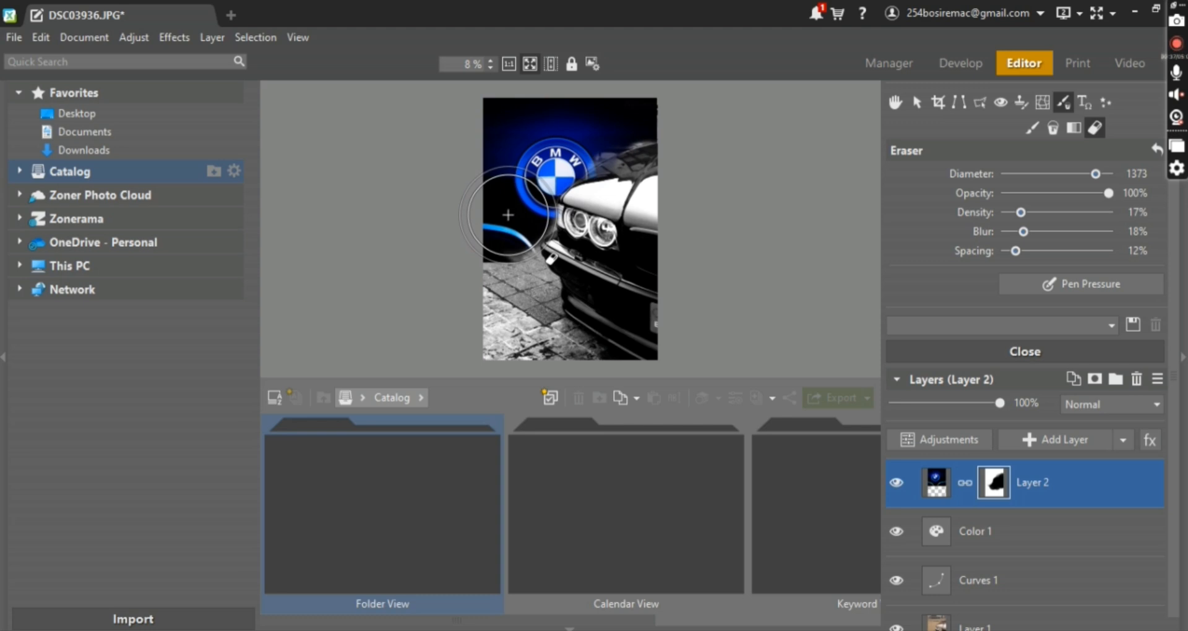
{"action": "left_click_drag", "start_coordinate": [492, 228], "coordinate": [500, 269]}
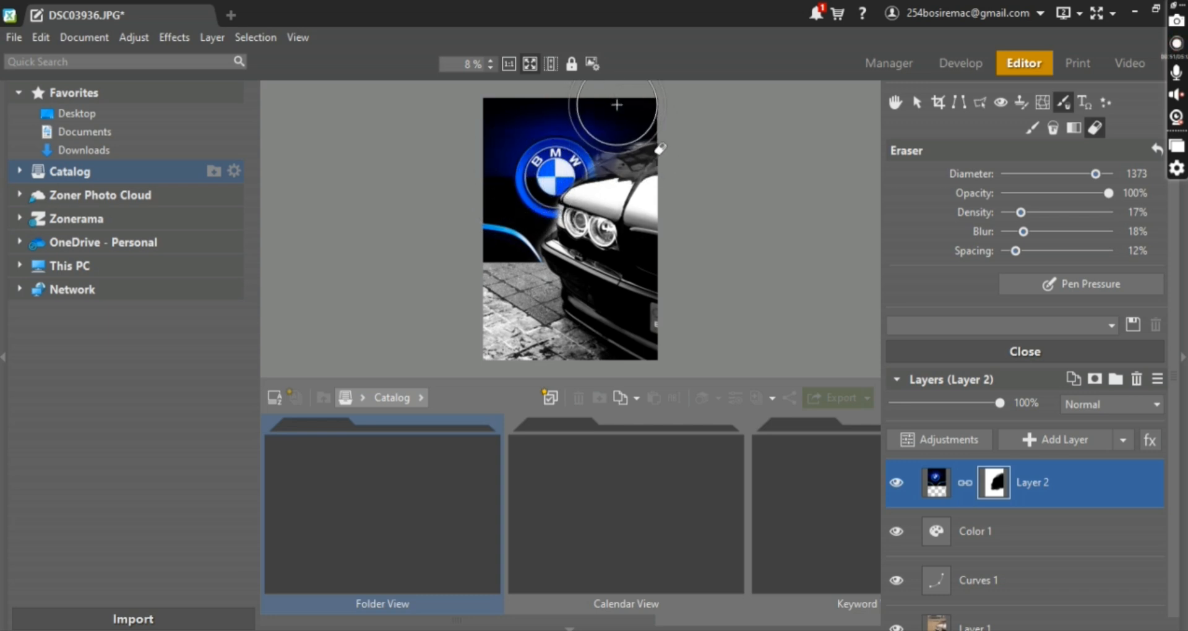
{"action": "mouse_move", "coordinate": [617, 101]}
{"action": "left_mouse_down"}
{"action": "mouse_move", "coordinate": [539, 141]}
{"action": "mouse_move", "coordinate": [564, 141]}
{"action": "mouse_move", "coordinate": [586, 115]}
{"action": "left_mouse_up"}
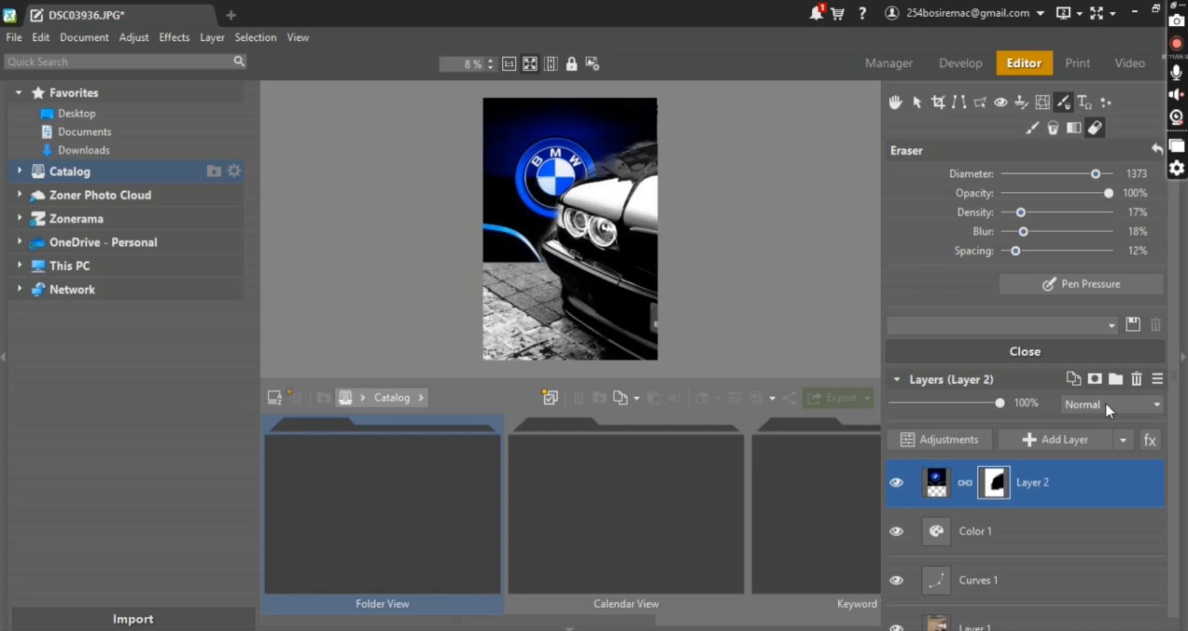
Delete the masked BMW logo layer, and remove the empty layer added in its place
{"action": "left_click", "coordinate": [1137, 378]}
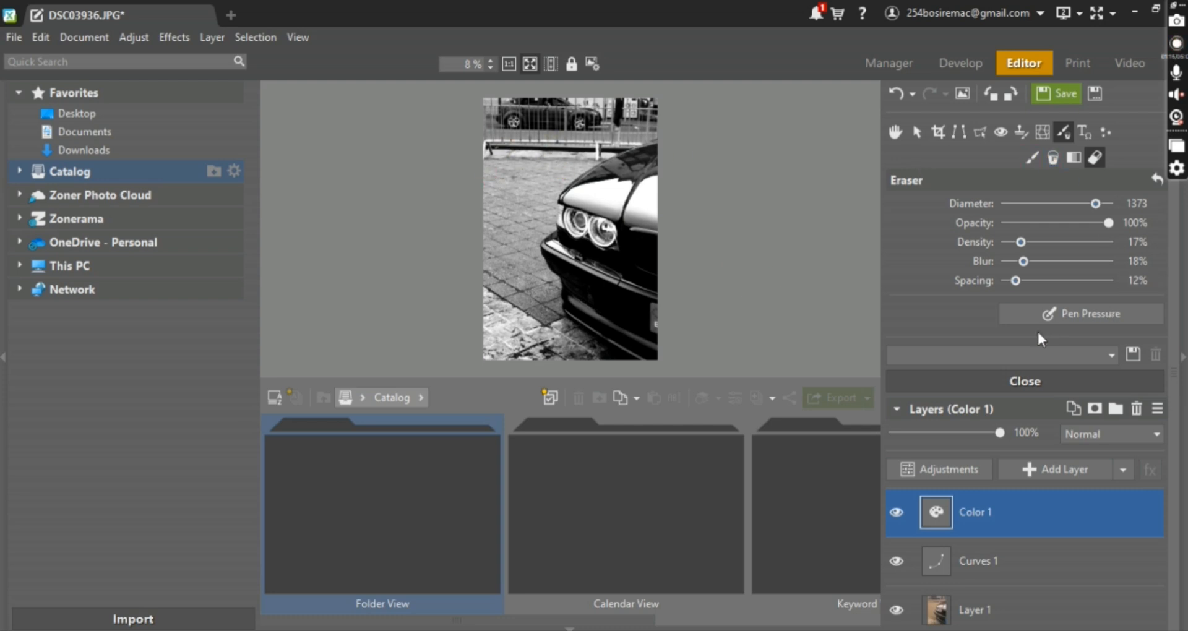
{"action": "left_click", "coordinate": [1130, 465]}
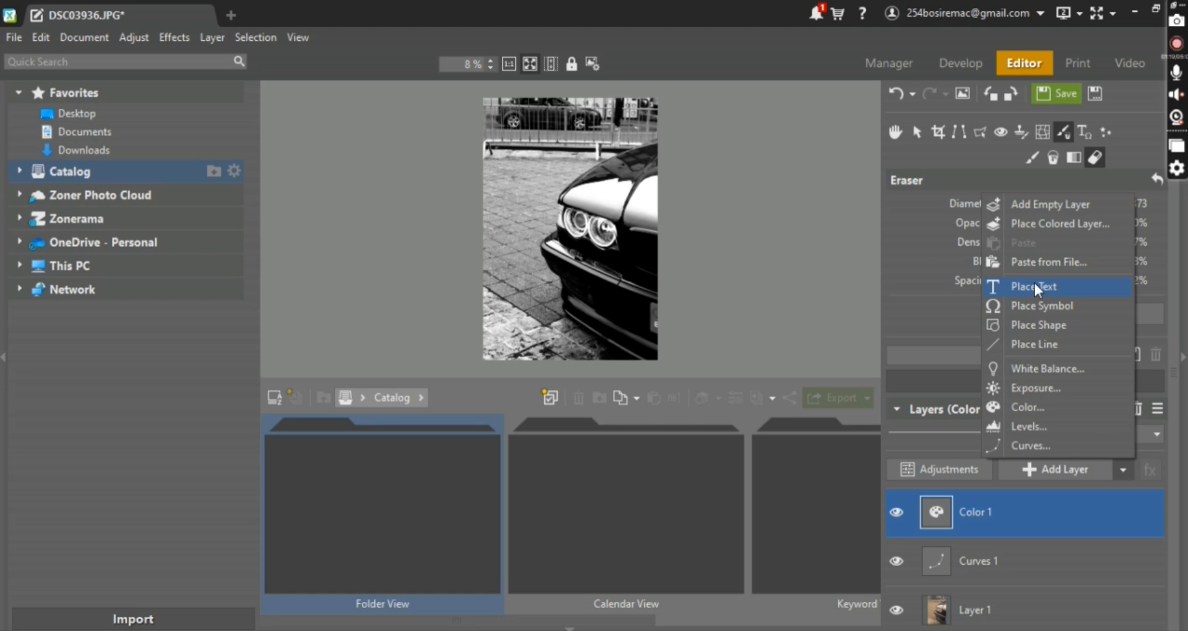
{"action": "left_click", "coordinate": [1108, 467]}
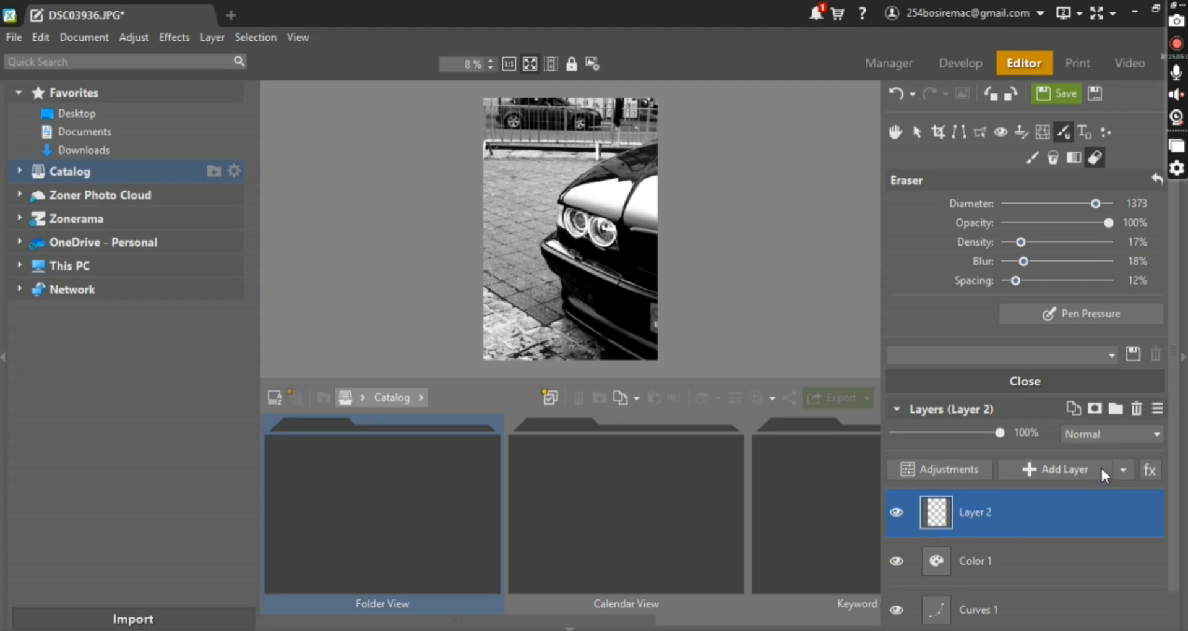
{"action": "left_click", "coordinate": [1137, 409]}
Place a text layer reading "BMWS" over the black-and-white car photo
{"action": "left_click", "coordinate": [1123, 470]}
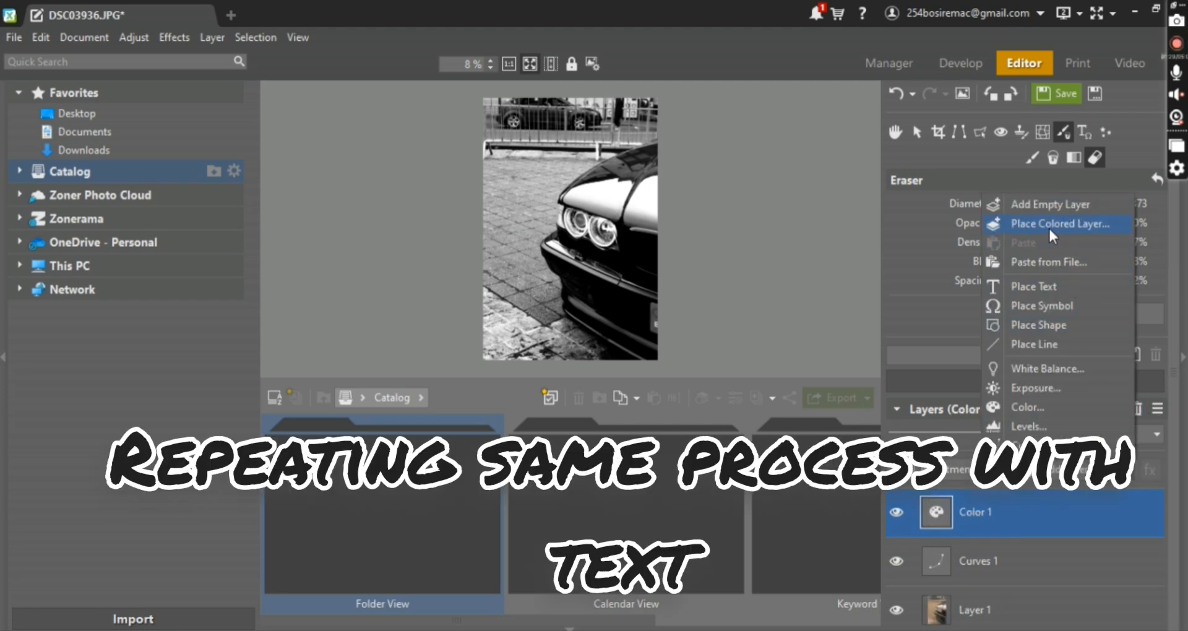
{"action": "left_click", "coordinate": [1057, 286]}
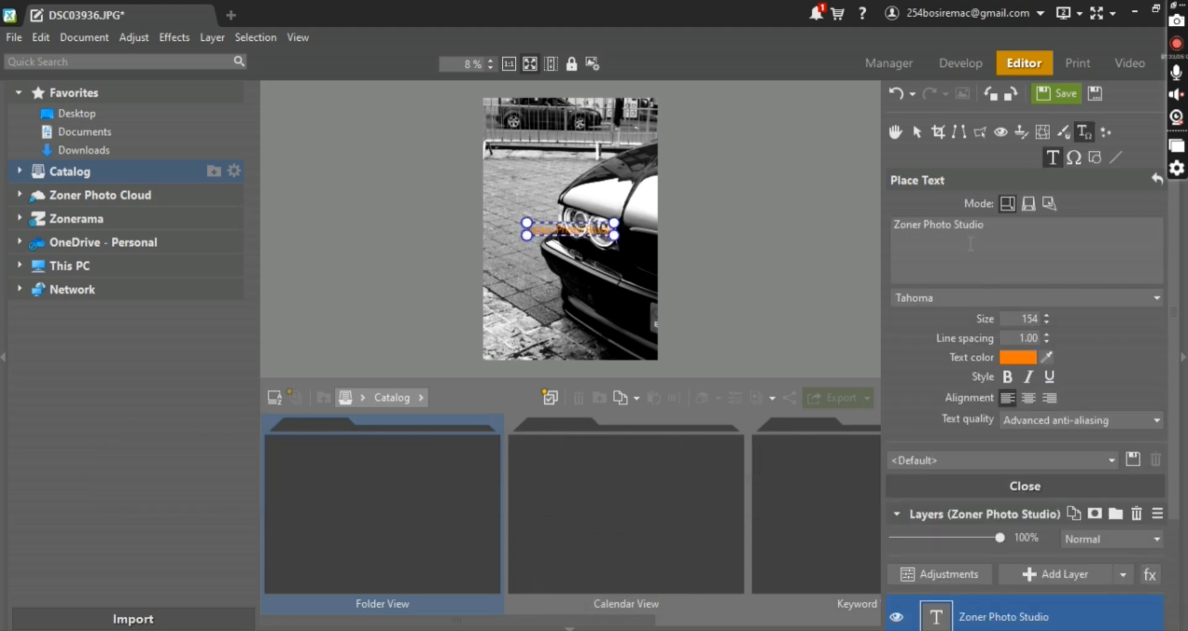
{"action": "left_click_drag", "start_coordinate": [988, 229], "coordinate": [895, 225]}
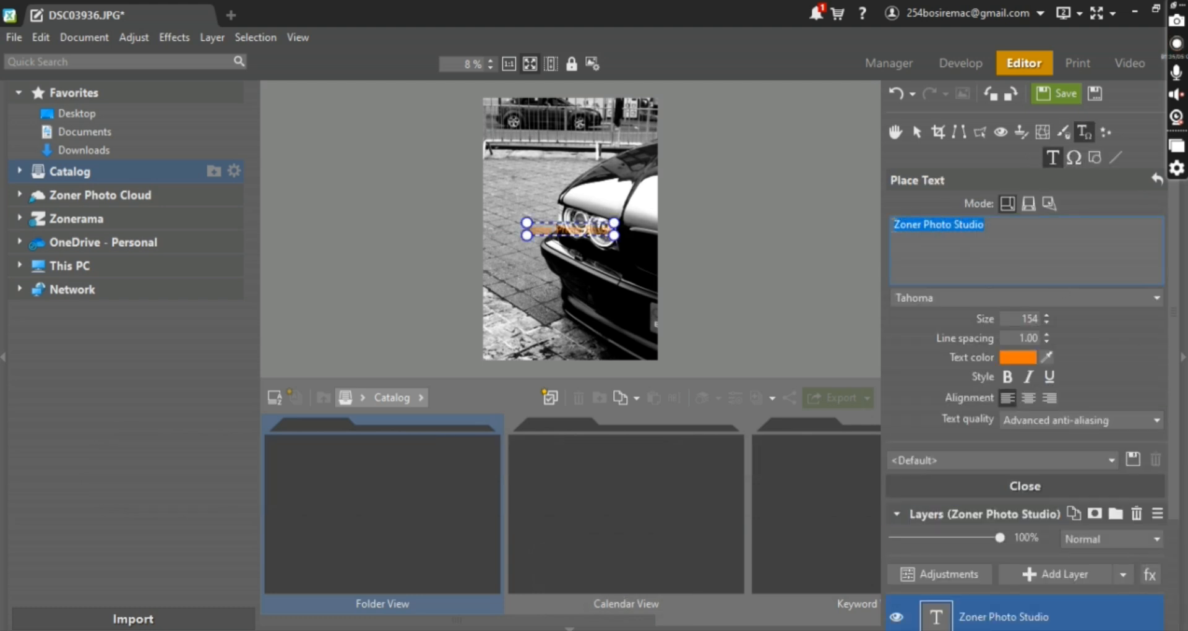
{"action": "type", "text": "BMWS"}
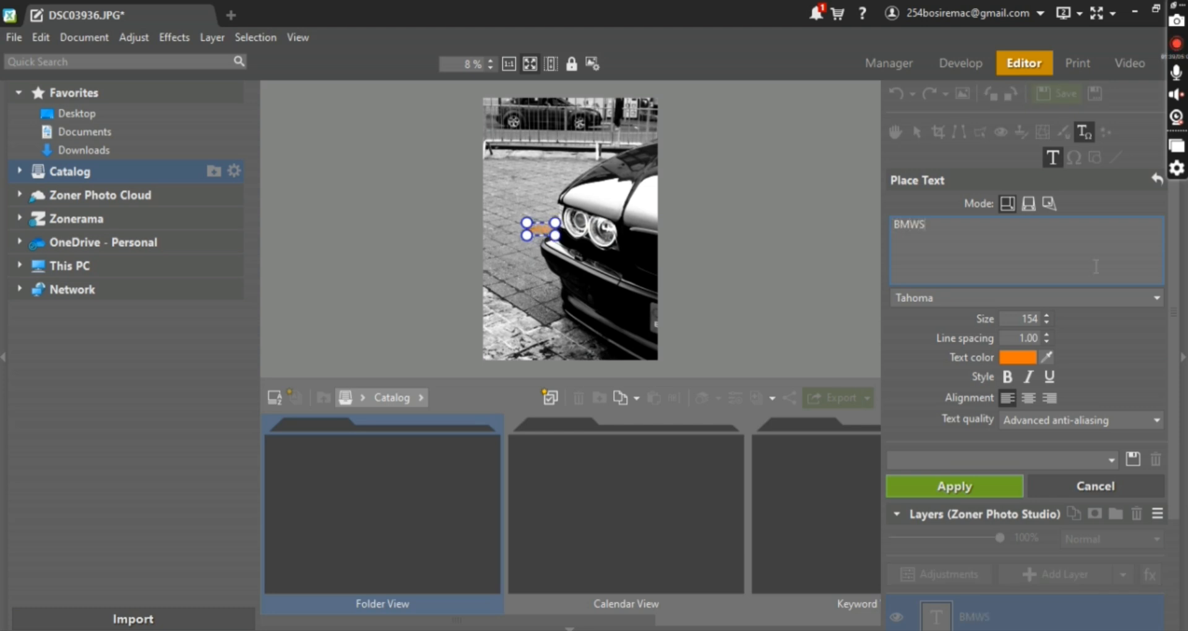
Format the BMWS text as bold at size 500 and move it above the car's headlights, applying the changes
{"action": "left_click", "coordinate": [1038, 318]}
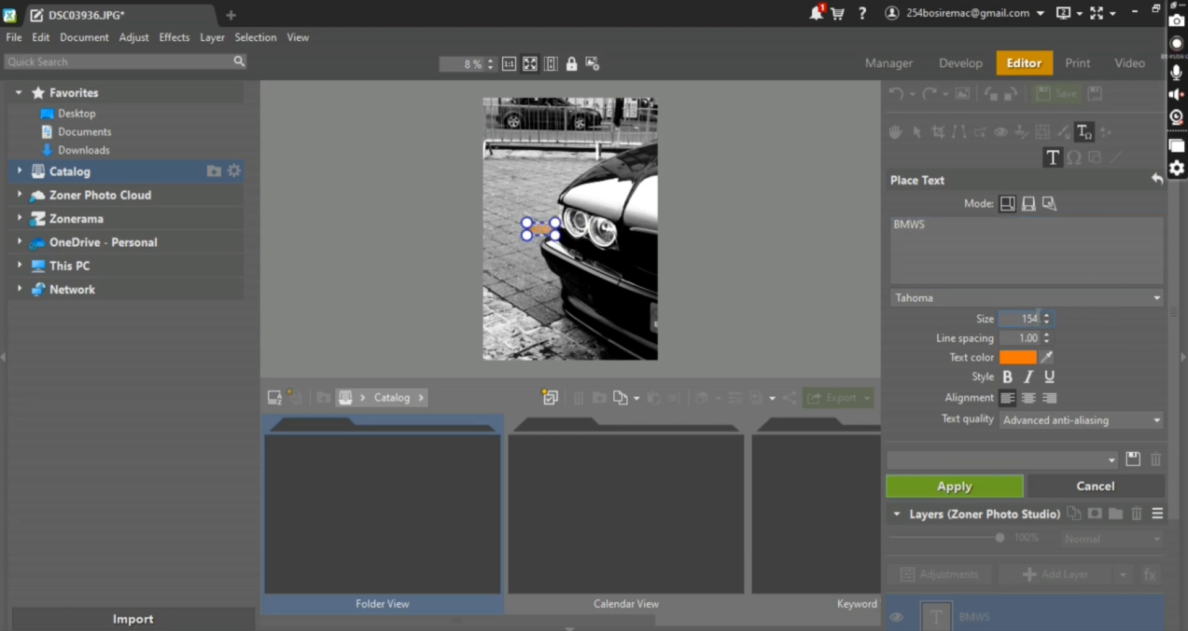
{"action": "key", "text": "BackSpace"}
{"action": "key", "text": "BackSpace"}
{"action": "key", "text": "BackSpace"}
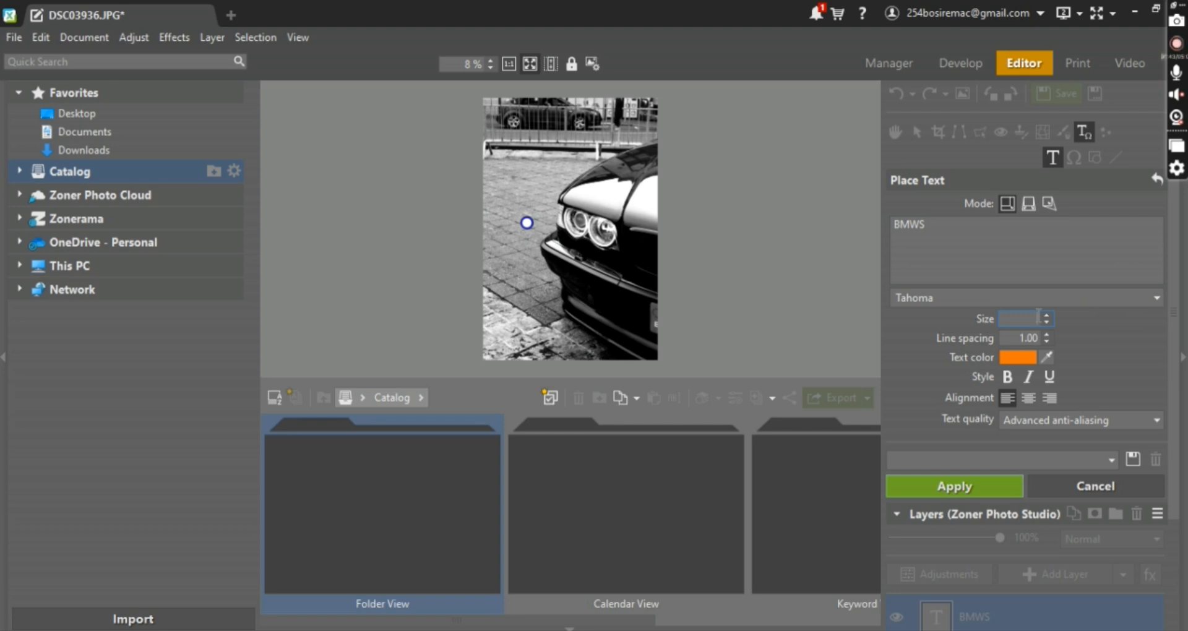
{"action": "type", "text": "500"}
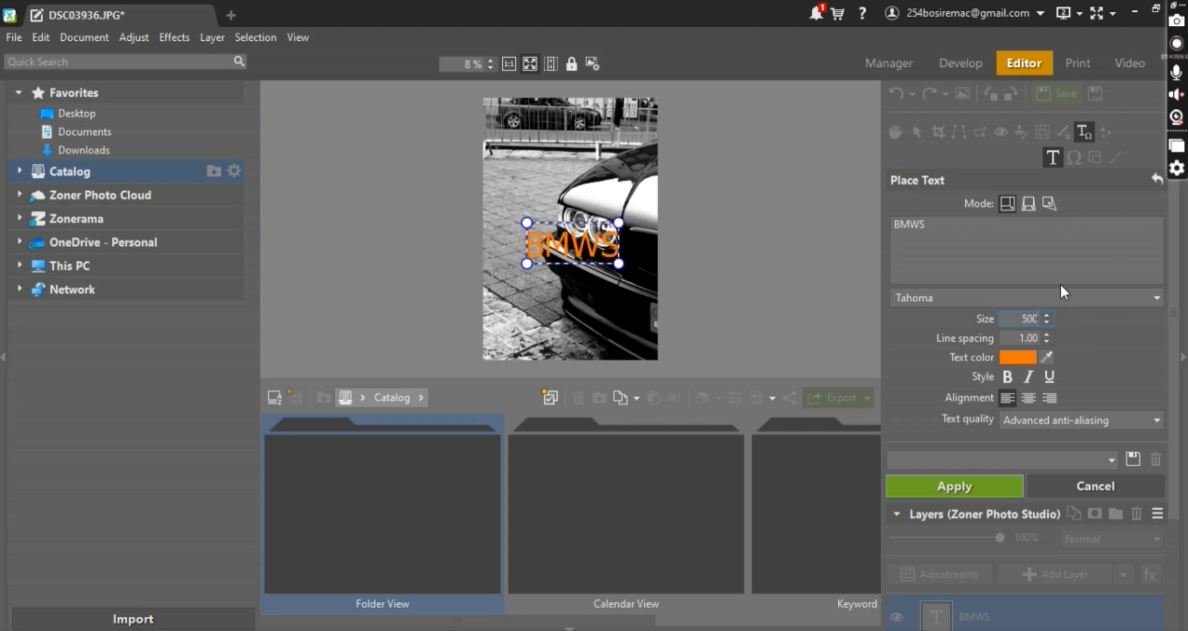
{"action": "left_click", "coordinate": [1009, 375]}
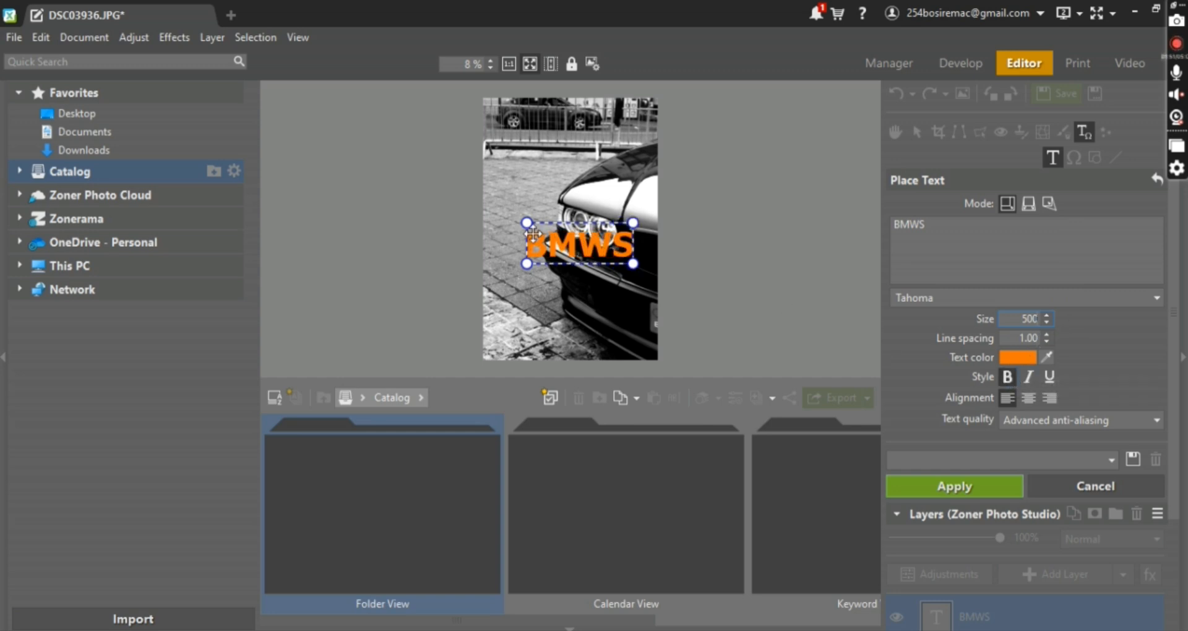
{"action": "left_click_drag", "start_coordinate": [562, 235], "coordinate": [588, 164]}
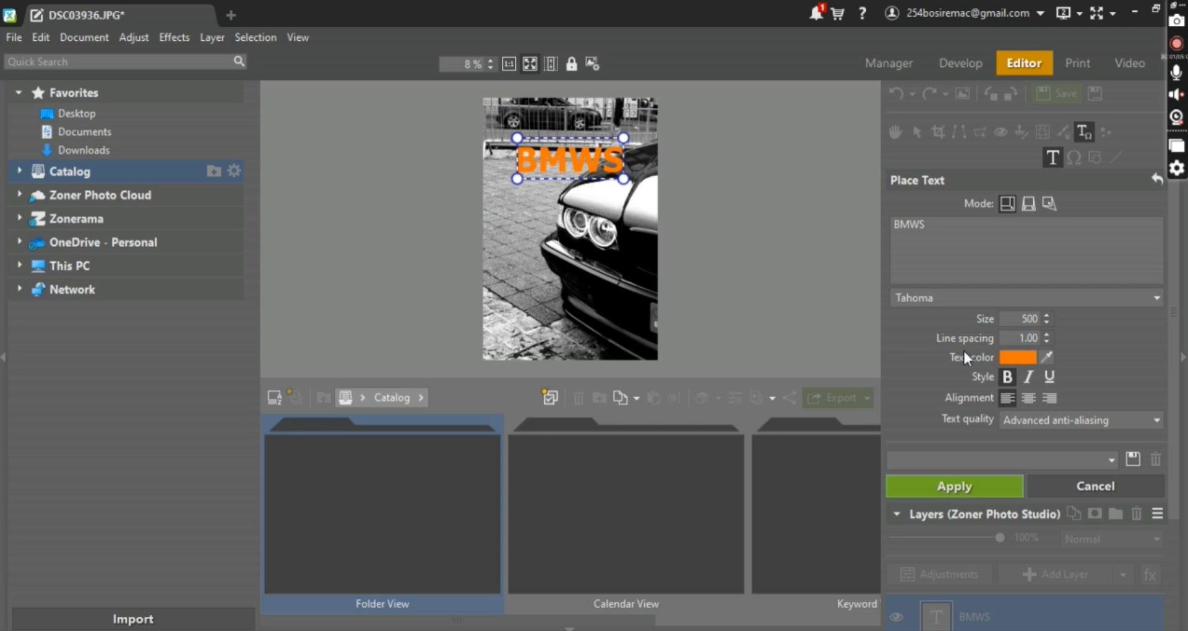
{"action": "left_click", "coordinate": [960, 485]}
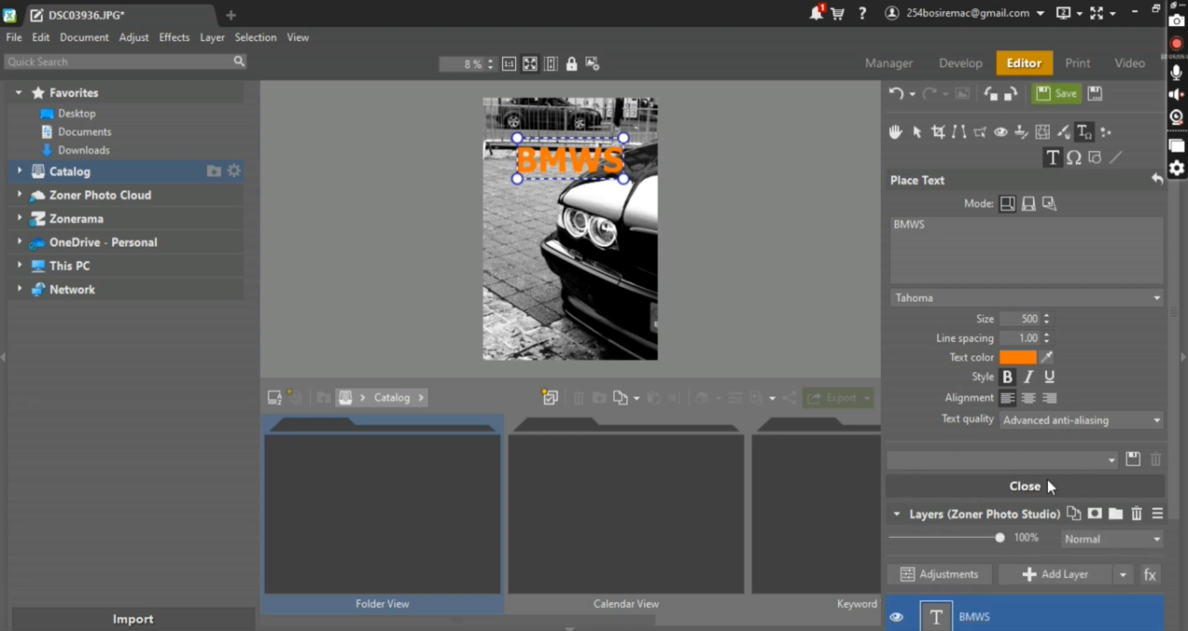
Try italic and underline styling on the BMWS text, keep it bold only, and apply center alignment
{"action": "scroll", "coordinate": [960, 506], "scroll_direction": "down", "scroll_amount": 3}
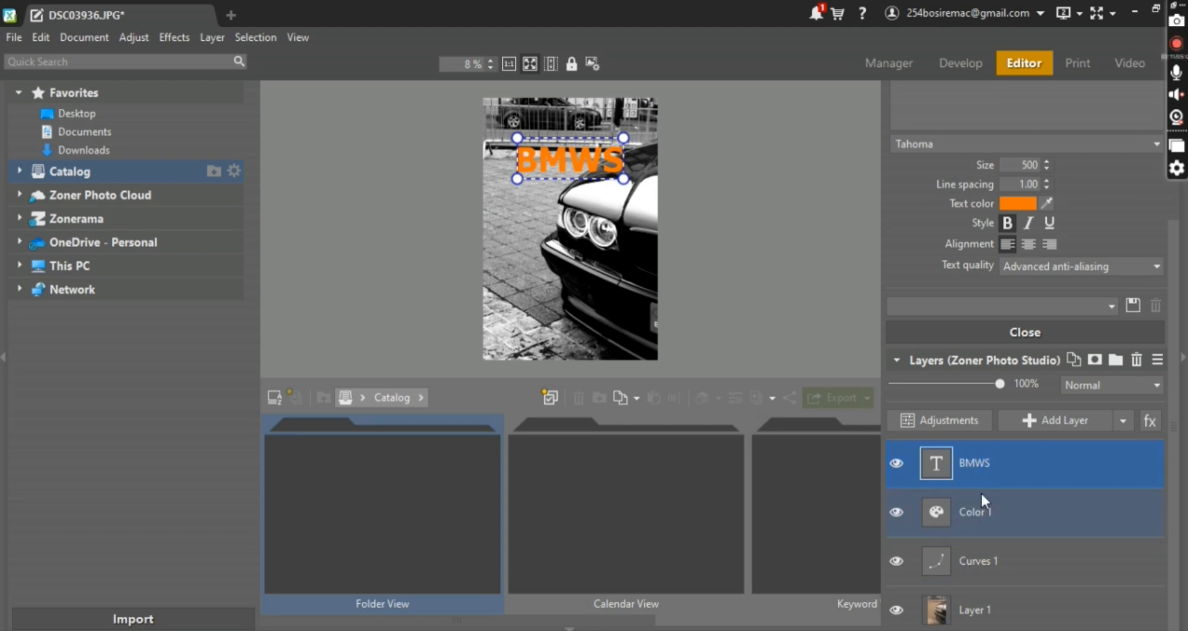
{"action": "scroll", "coordinate": [982, 491], "scroll_direction": "up", "scroll_amount": 3}
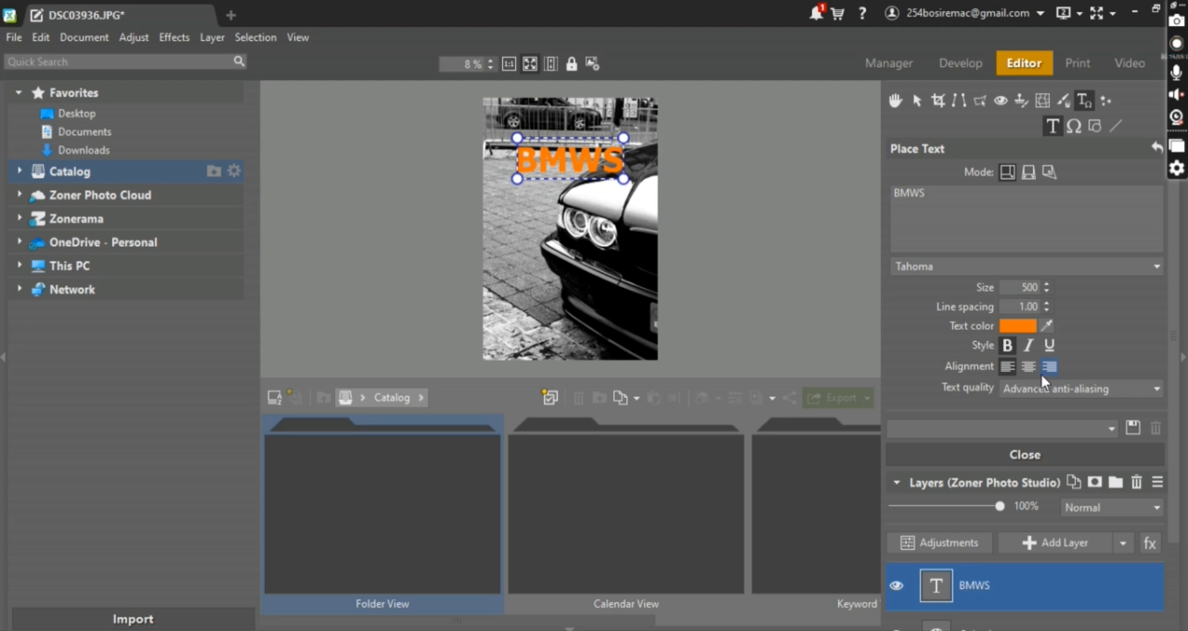
{"action": "left_click", "coordinate": [1030, 347]}
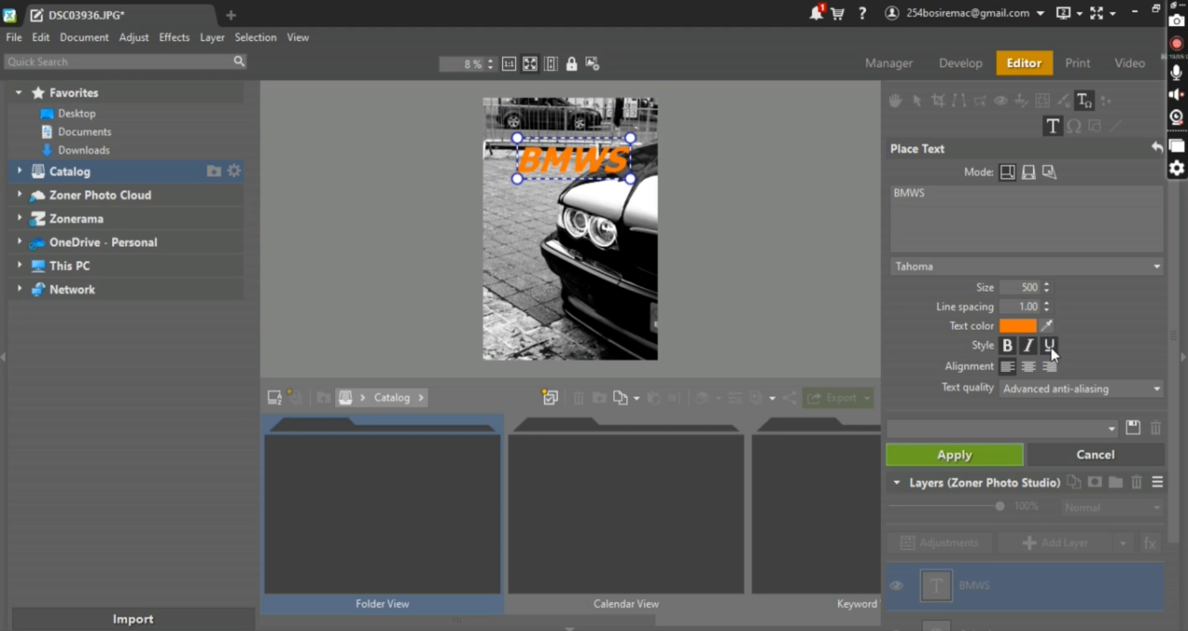
{"action": "left_click", "coordinate": [1050, 346]}
{"action": "left_click", "coordinate": [1024, 344]}
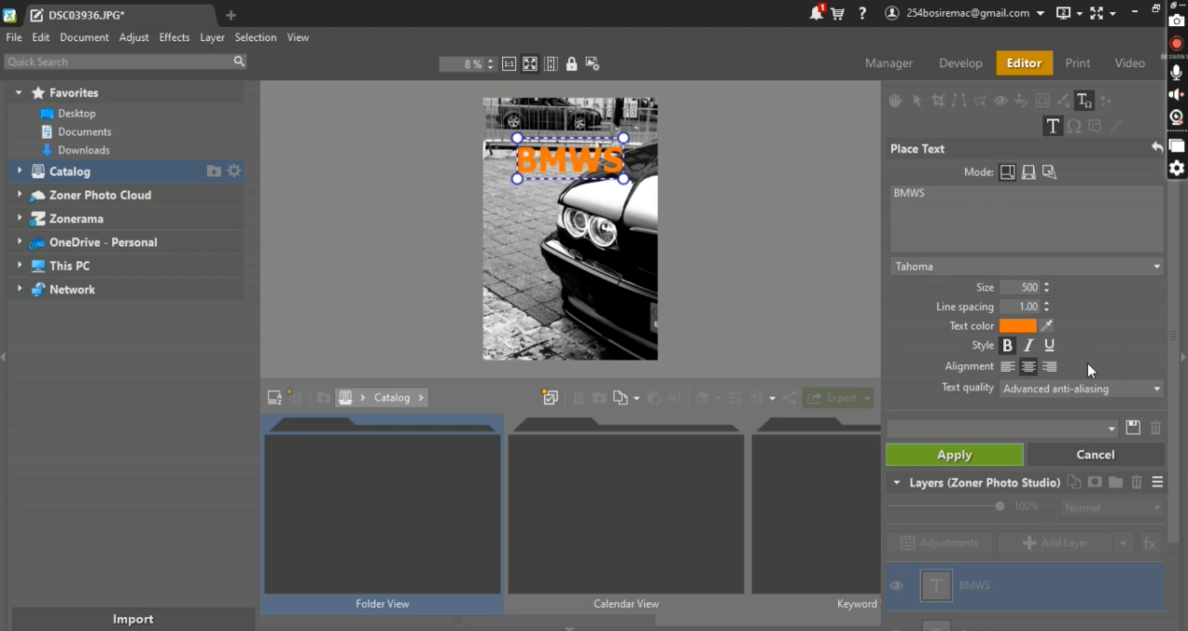
{"action": "left_click", "coordinate": [956, 455]}
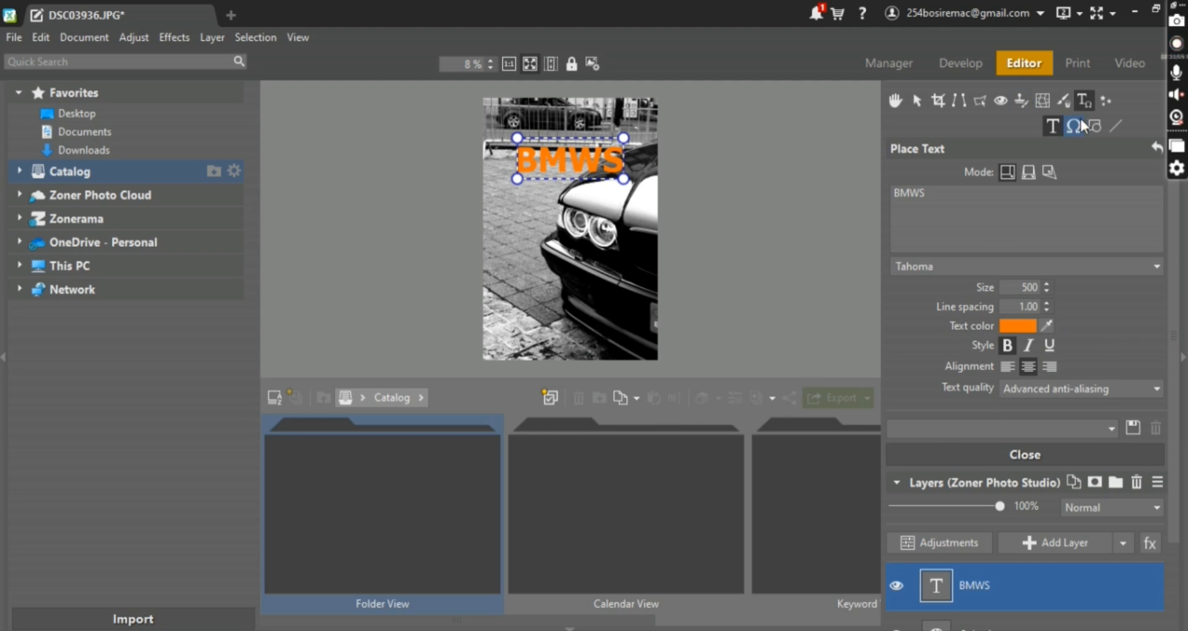
Try to use the Paintbrush on the BMWS text layer
{"action": "left_click", "coordinate": [1065, 100]}
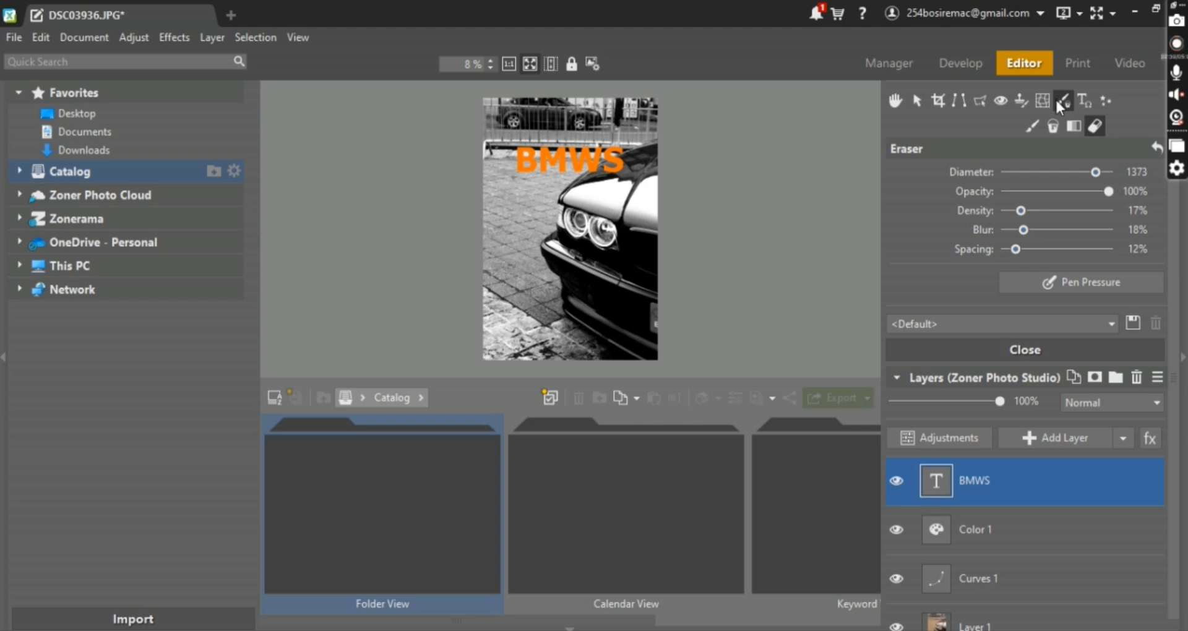
{"action": "left_click", "coordinate": [1032, 126]}
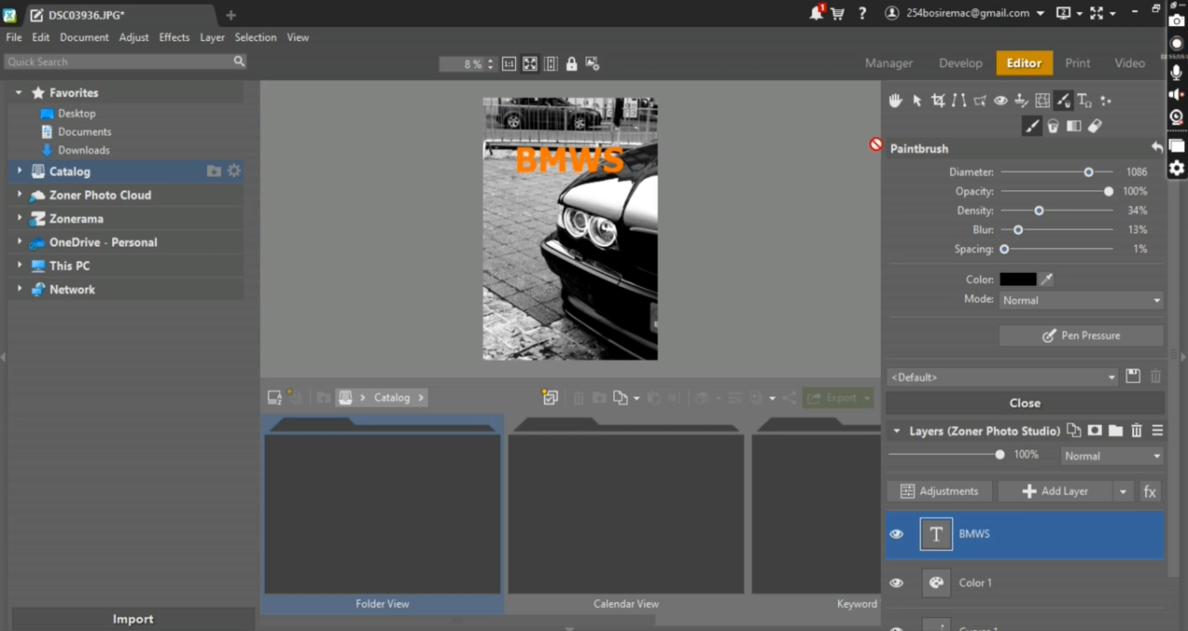
{"action": "scroll", "coordinate": [942, 186], "scroll_direction": "down", "scroll_amount": 1}
{"action": "scroll", "coordinate": [942, 186], "scroll_direction": "up", "scroll_amount": 2}
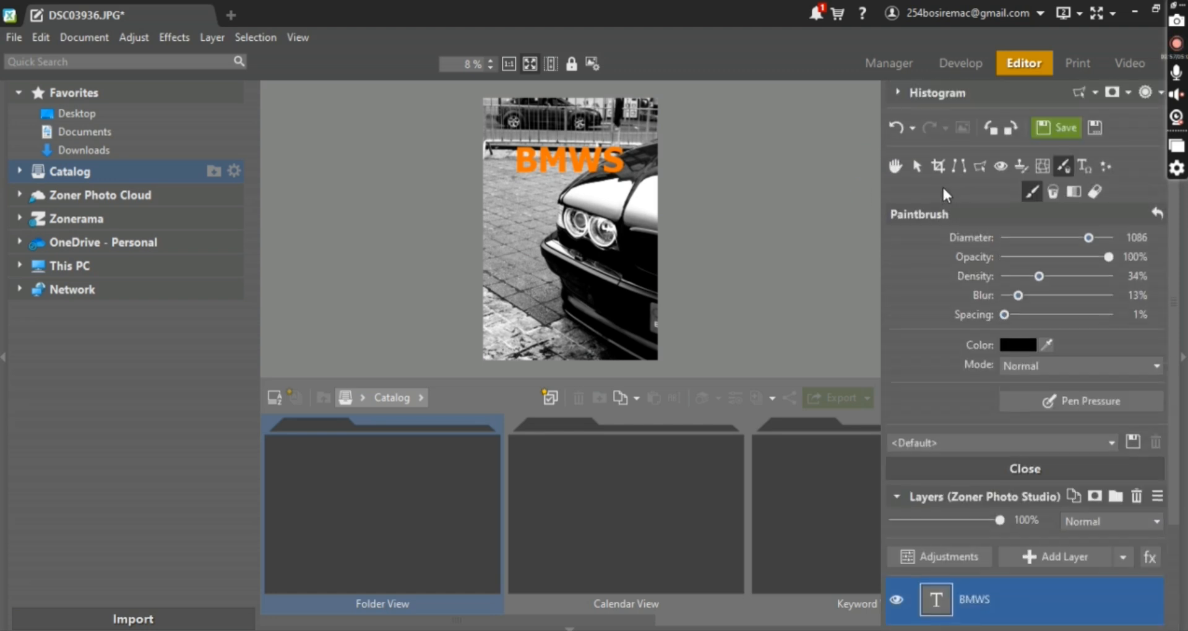
Undo the text edits, the text placement and the deletion of the masked logo layer
{"action": "left_click", "coordinate": [898, 127]}
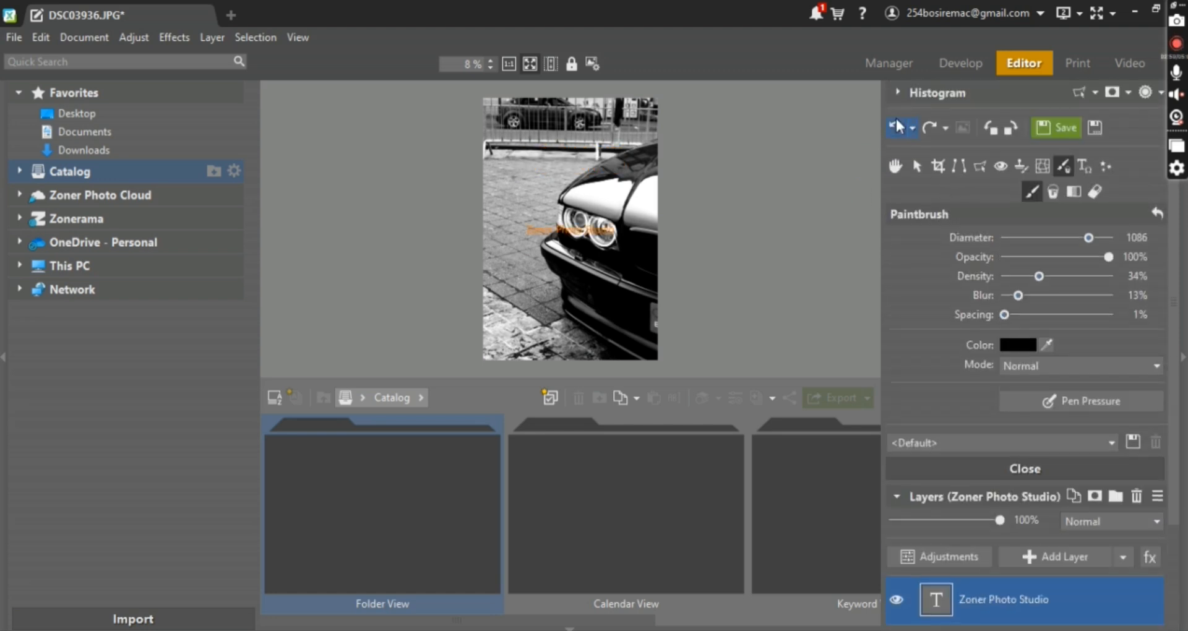
{"action": "left_click", "coordinate": [898, 127]}
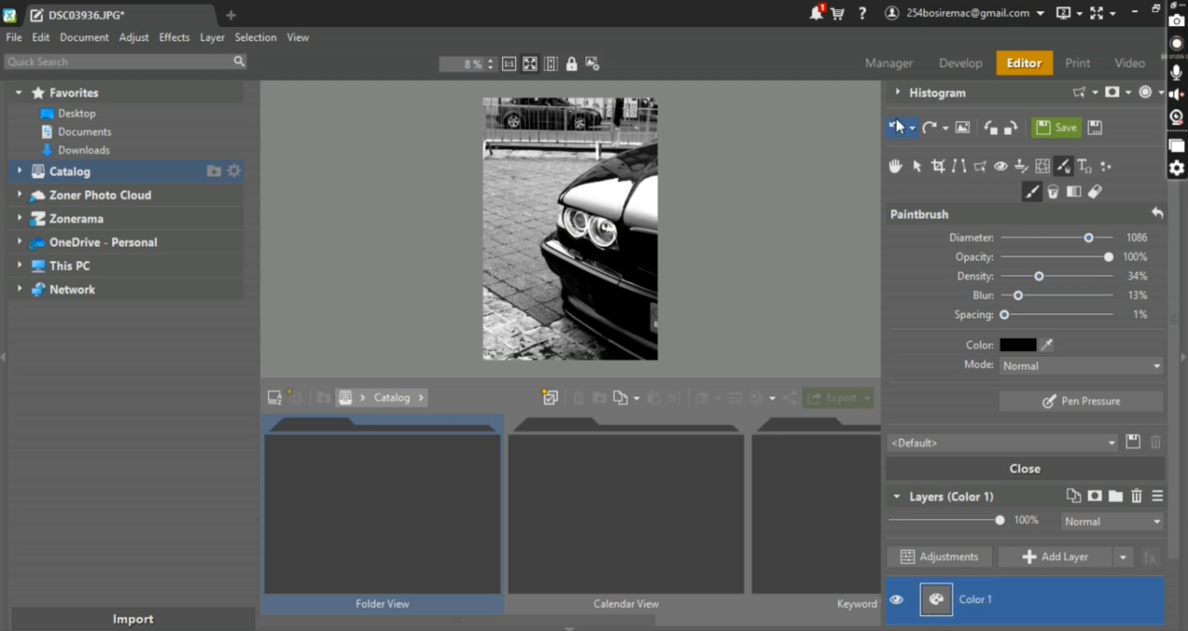
{"action": "left_click", "coordinate": [897, 127]}
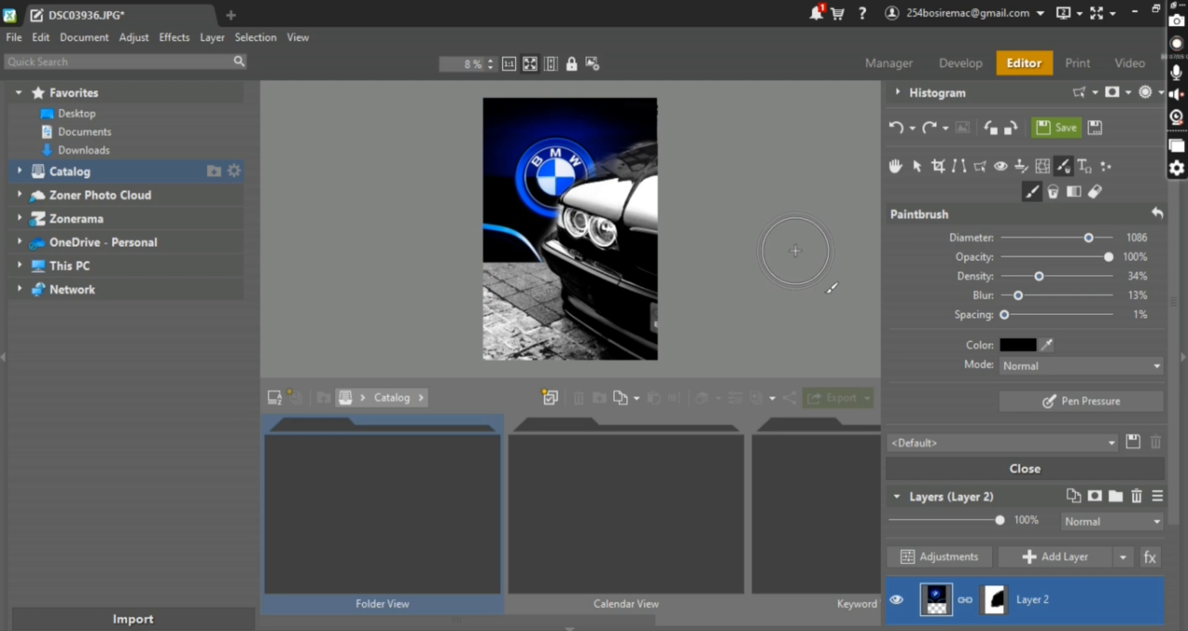
Place a new text layer over the paving in front of the car and replace its default text with "BMW"
{"action": "left_click", "coordinate": [1122, 558]}
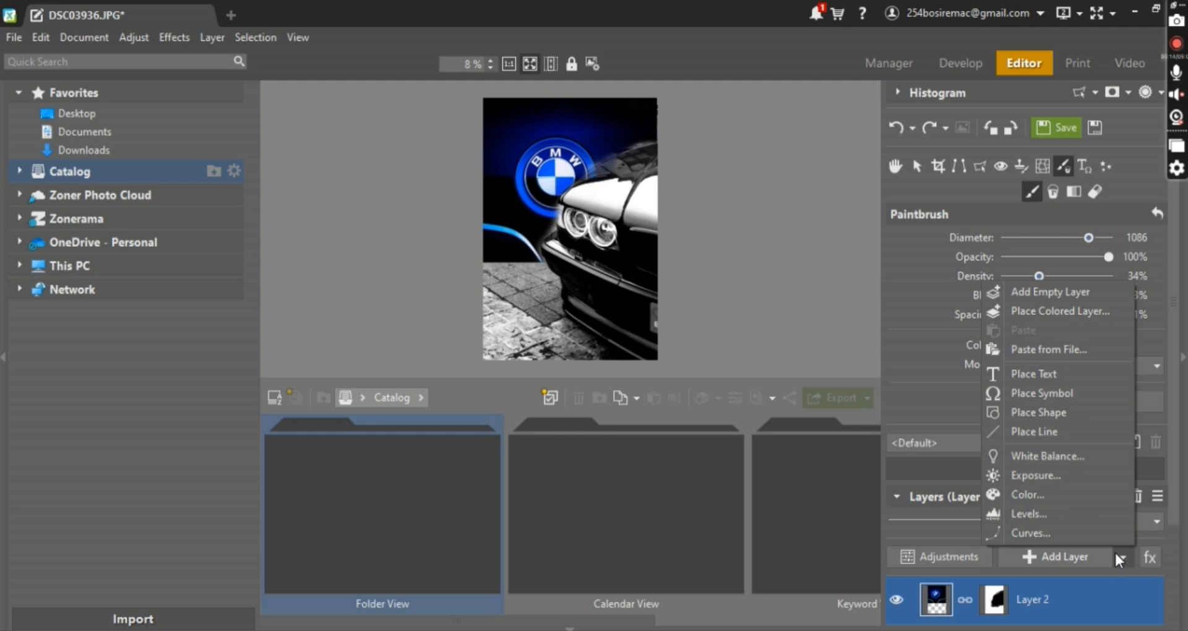
{"action": "left_click", "coordinate": [1064, 376]}
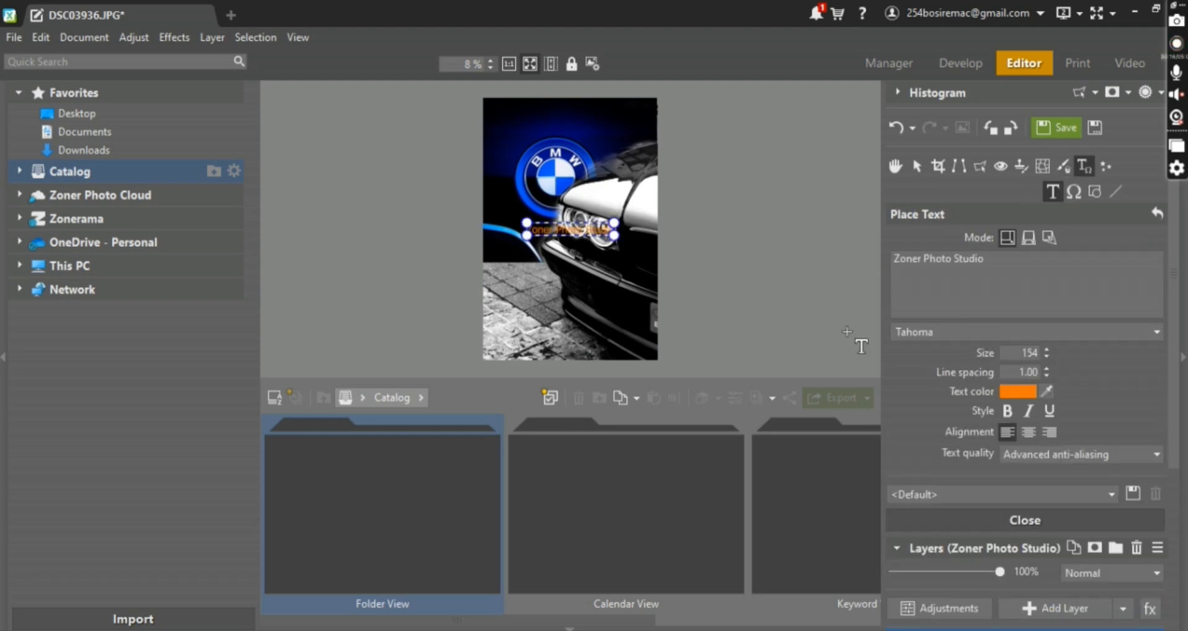
{"action": "left_click", "coordinate": [551, 313]}
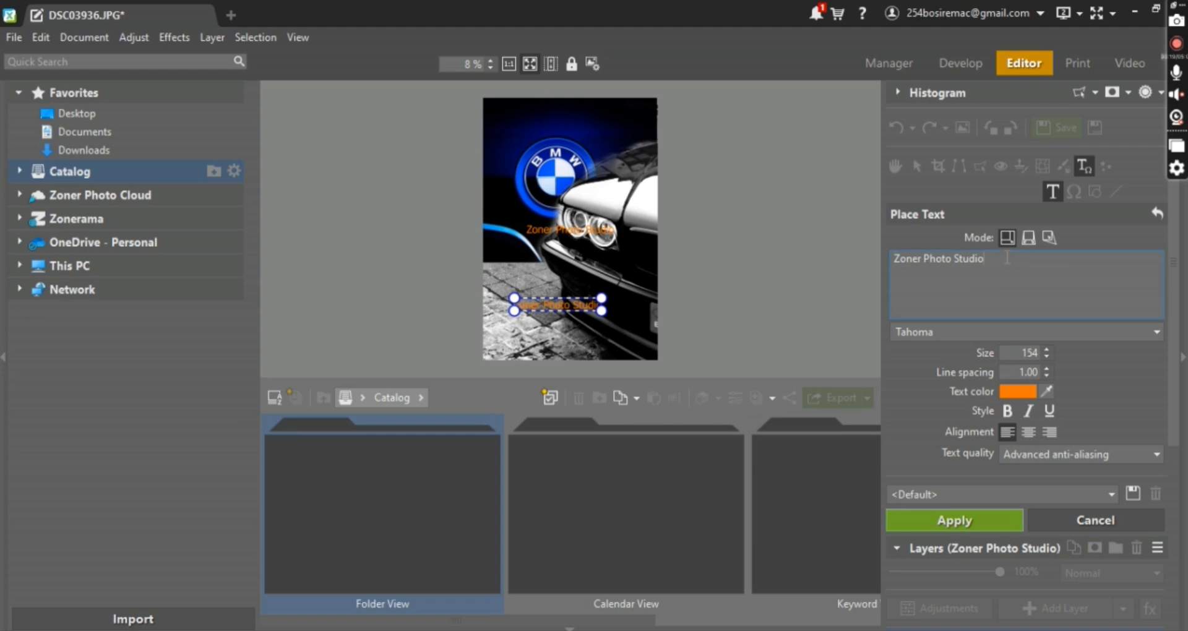
{"action": "left_click_drag", "start_coordinate": [984, 259], "coordinate": [891, 258]}
{"action": "key", "text": "BackSpace"}
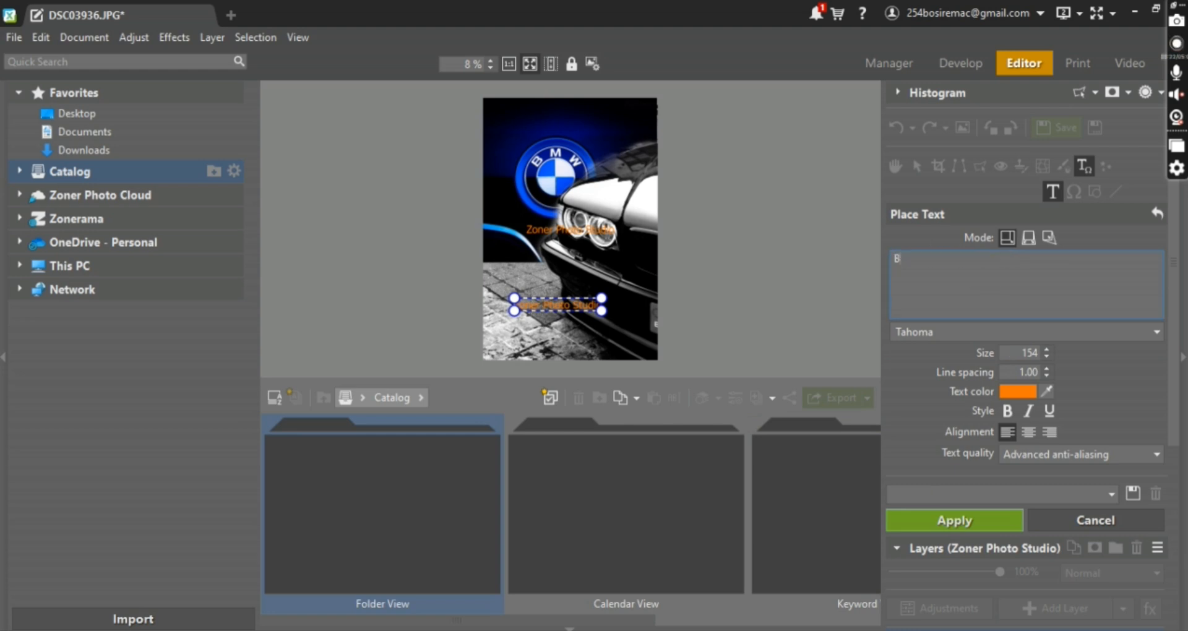
{"action": "type", "text": "BMW"}
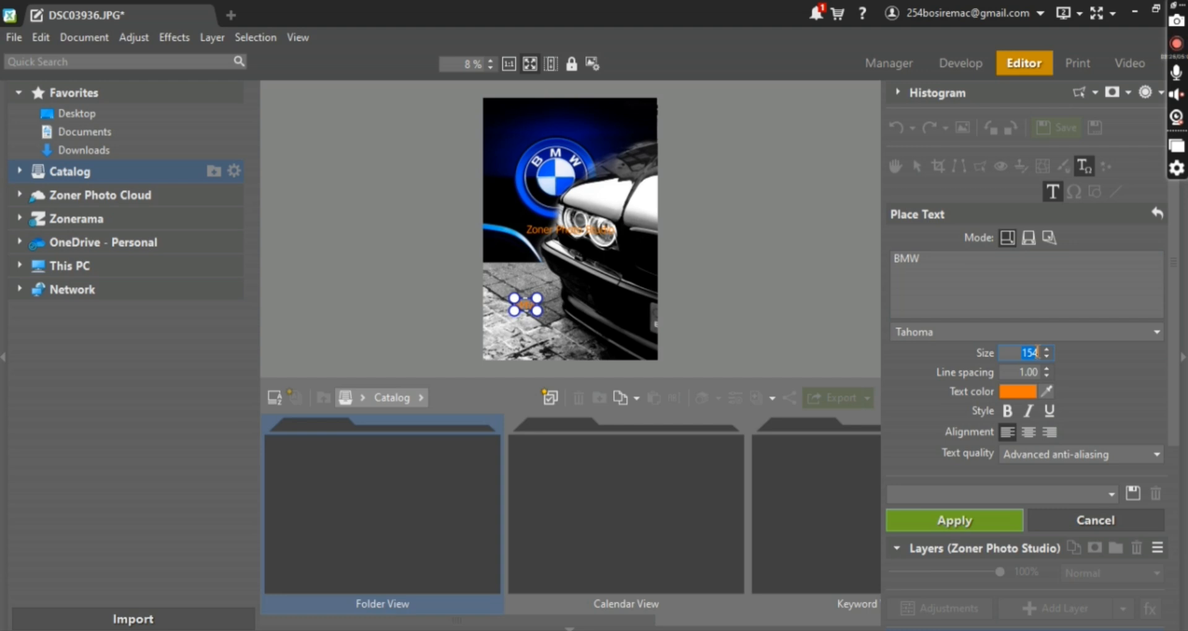
Format the BMW text as bold at size 500, move it against the photo's left edge beside the bumper, and apply it
{"action": "type", "text": "500"}
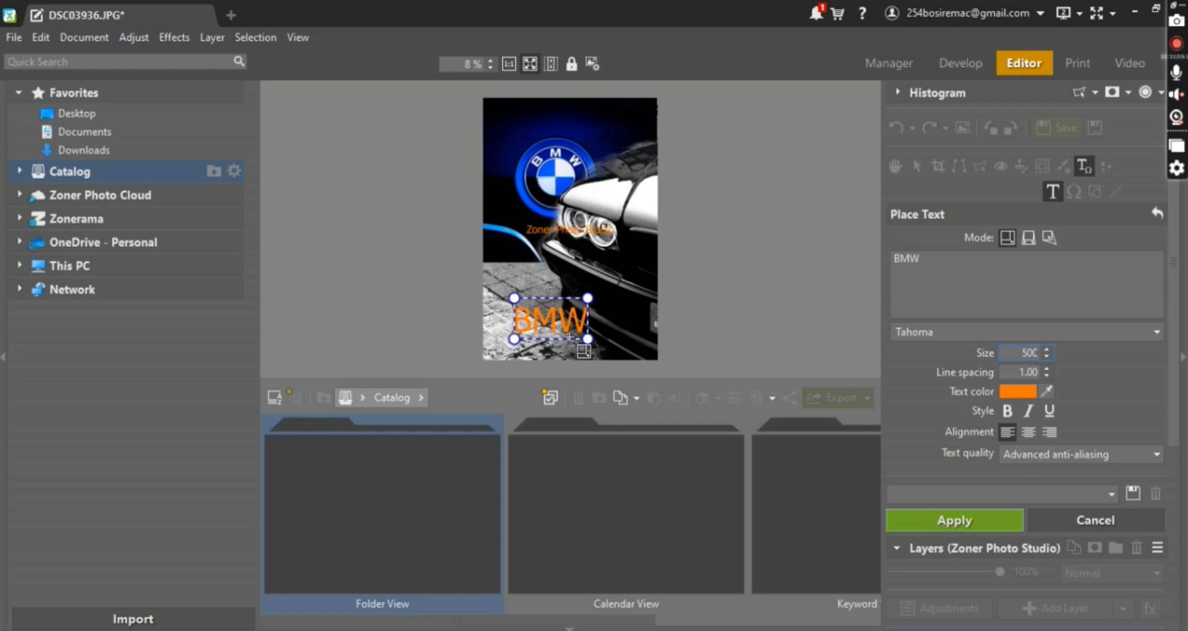
{"action": "left_click", "coordinate": [1007, 411]}
{"action": "left_click_drag", "start_coordinate": [569, 321], "coordinate": [535, 277]}
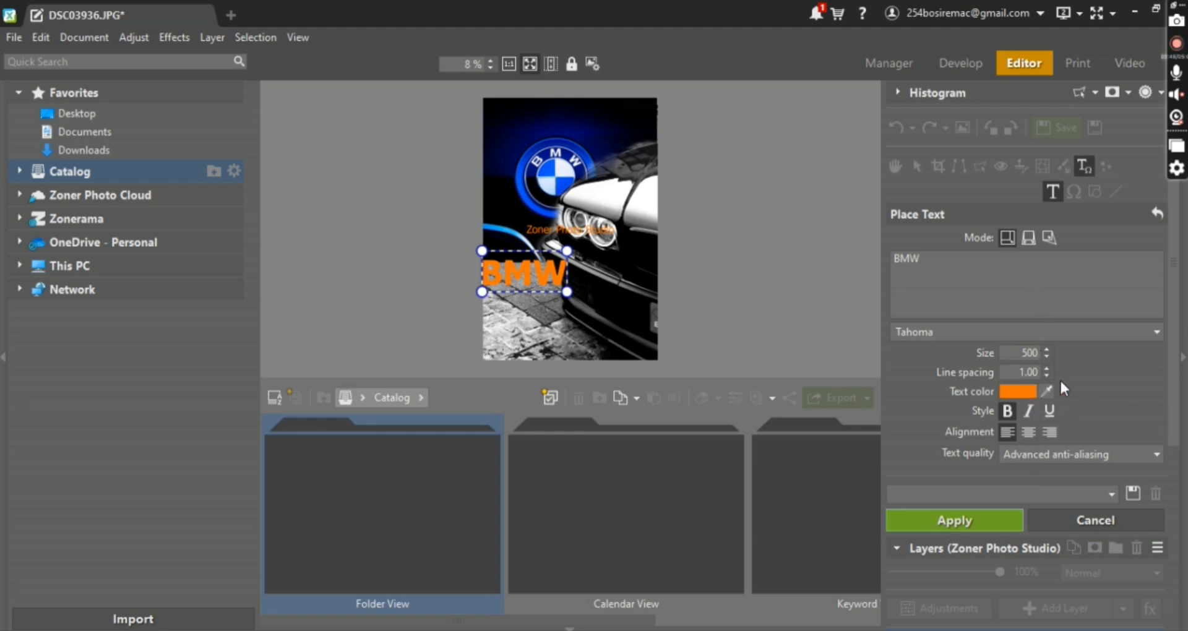
{"action": "left_click", "coordinate": [1113, 494]}
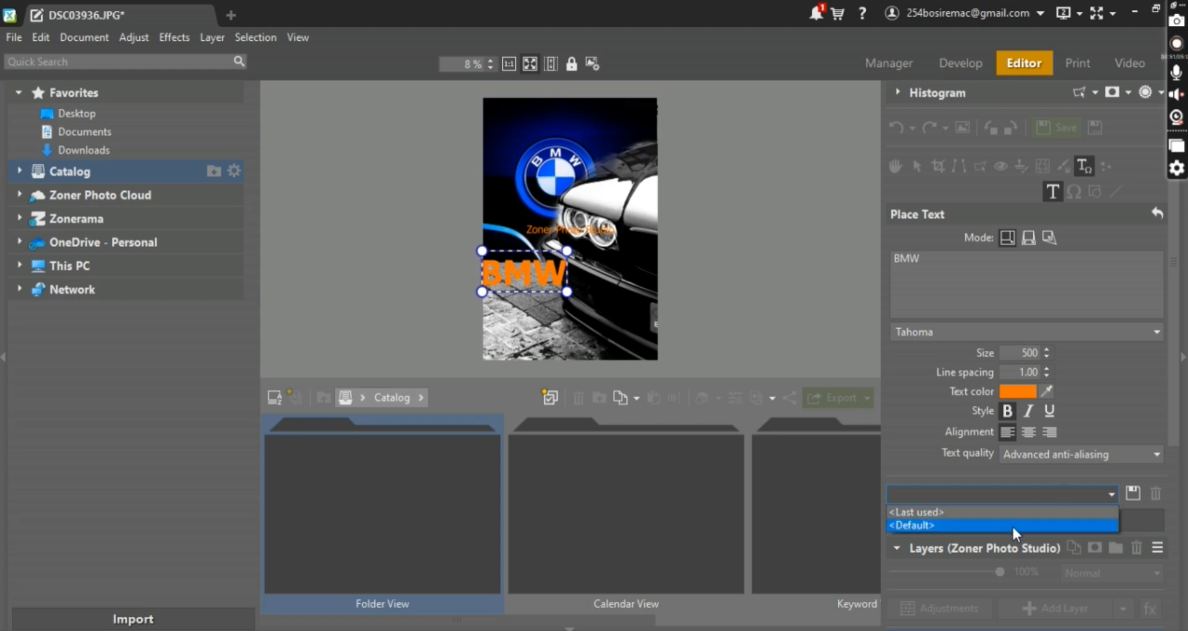
{"action": "left_click", "coordinate": [1108, 494]}
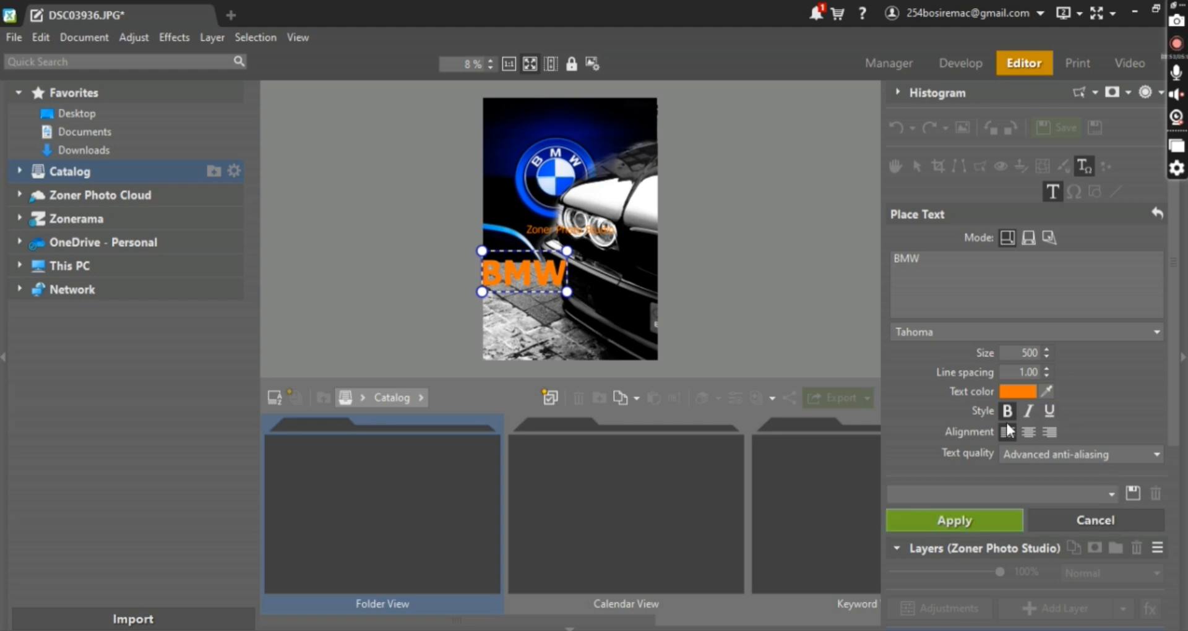
{"action": "left_click", "coordinate": [942, 520]}
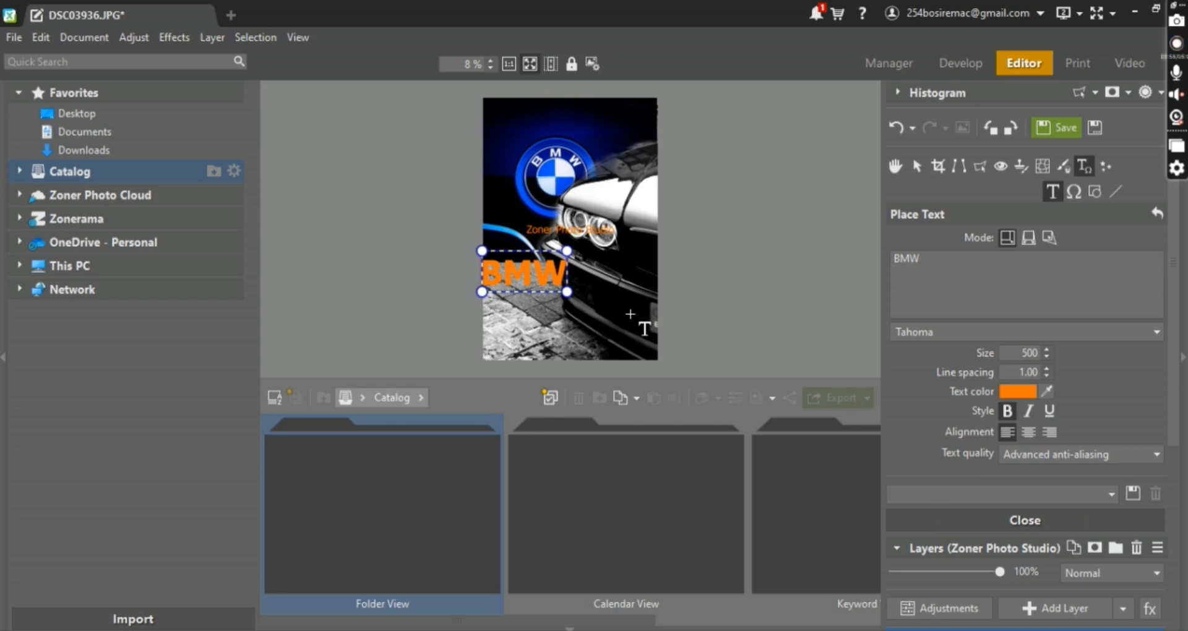
Add a Reveal All mask to the BMW text layer and paint it black where the W overlaps the car's bumper
{"action": "left_click", "coordinate": [1065, 173]}
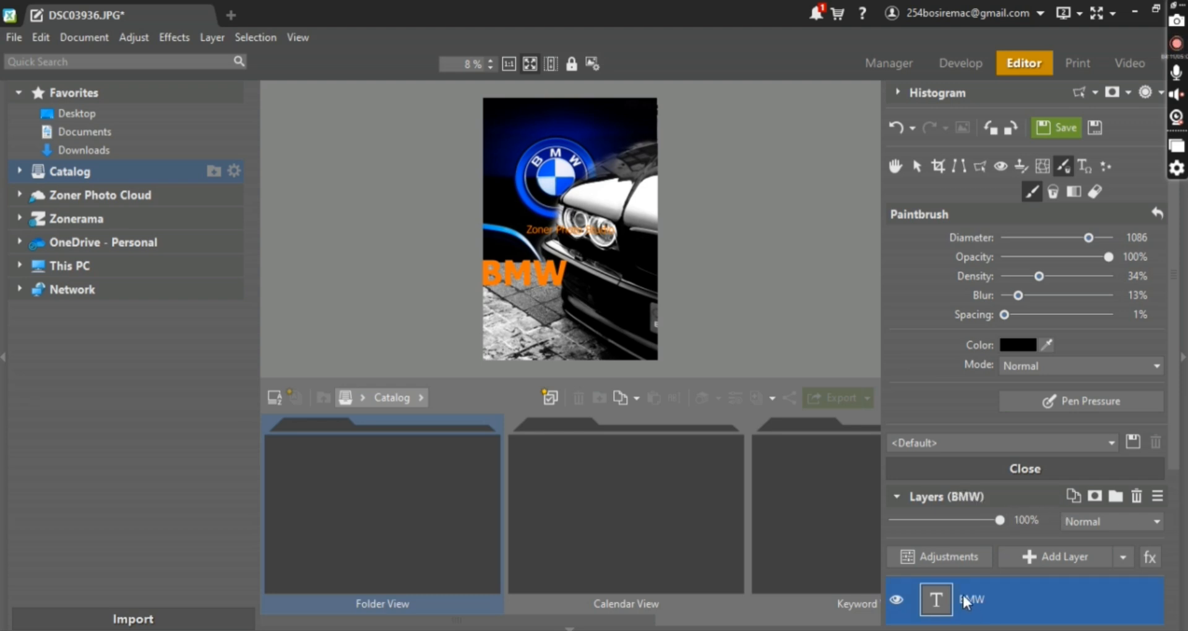
{"action": "right_click", "coordinate": [938, 596]}
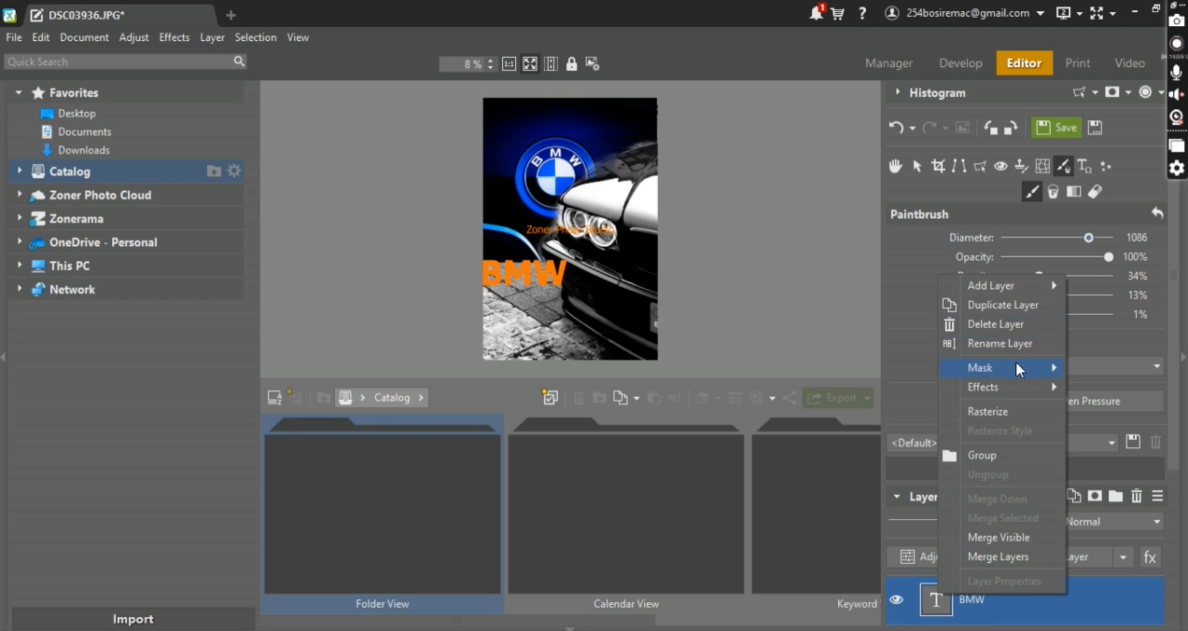
{"action": "mouse_move", "coordinate": [1017, 366]}
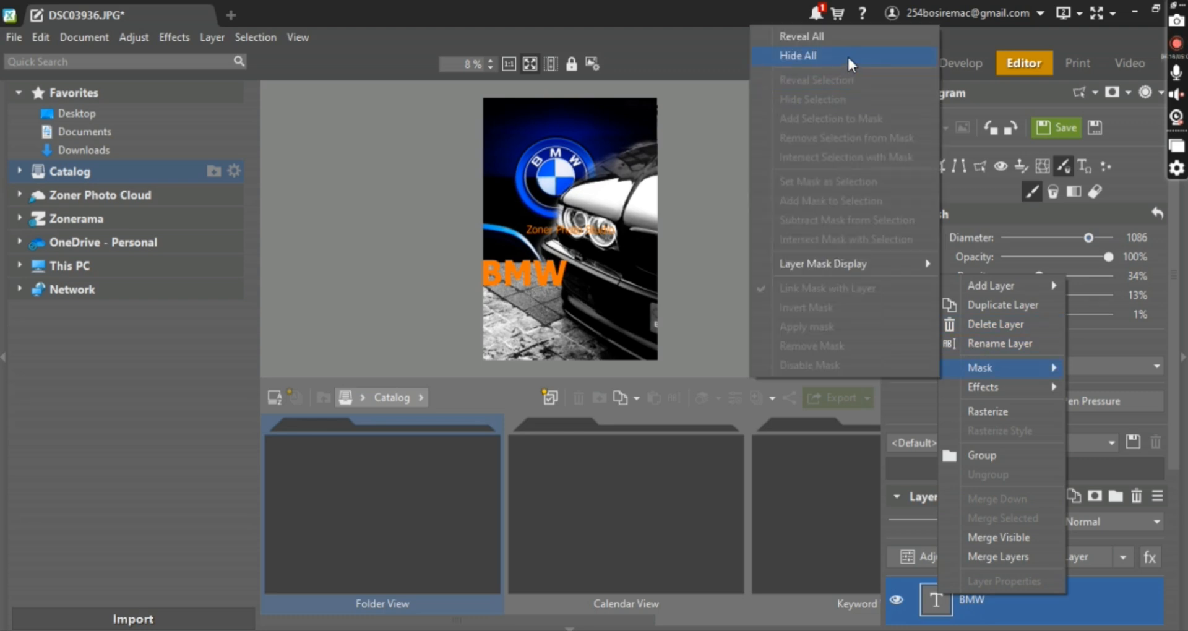
{"action": "left_click", "coordinate": [847, 37]}
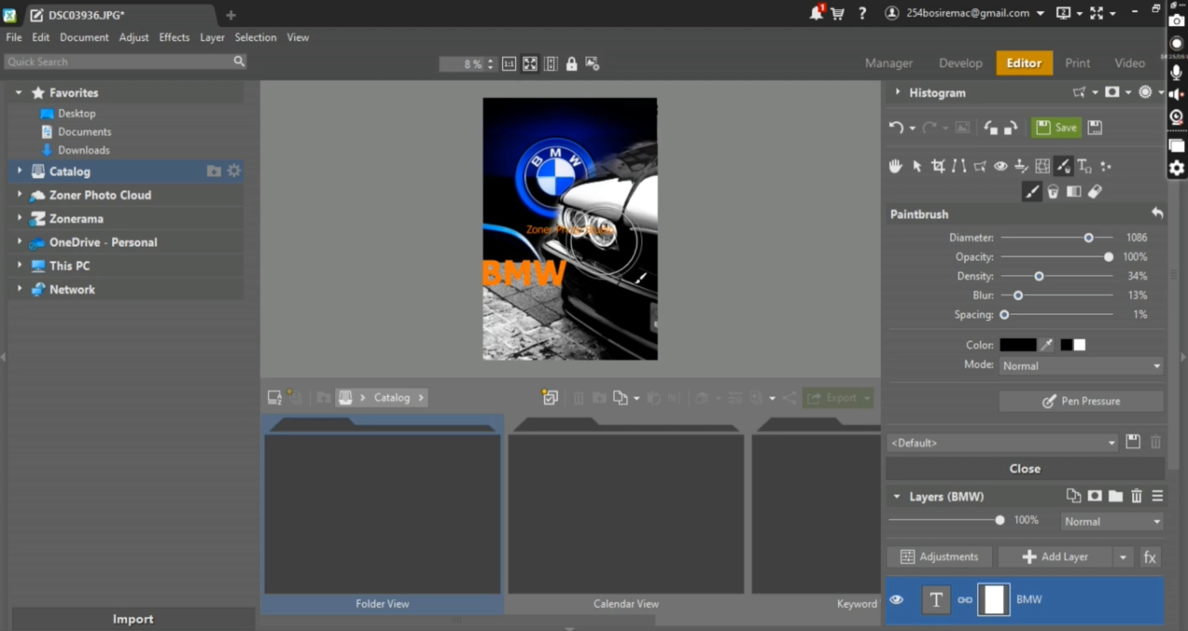
{"action": "left_click_drag", "start_coordinate": [606, 241], "coordinate": [592, 256]}
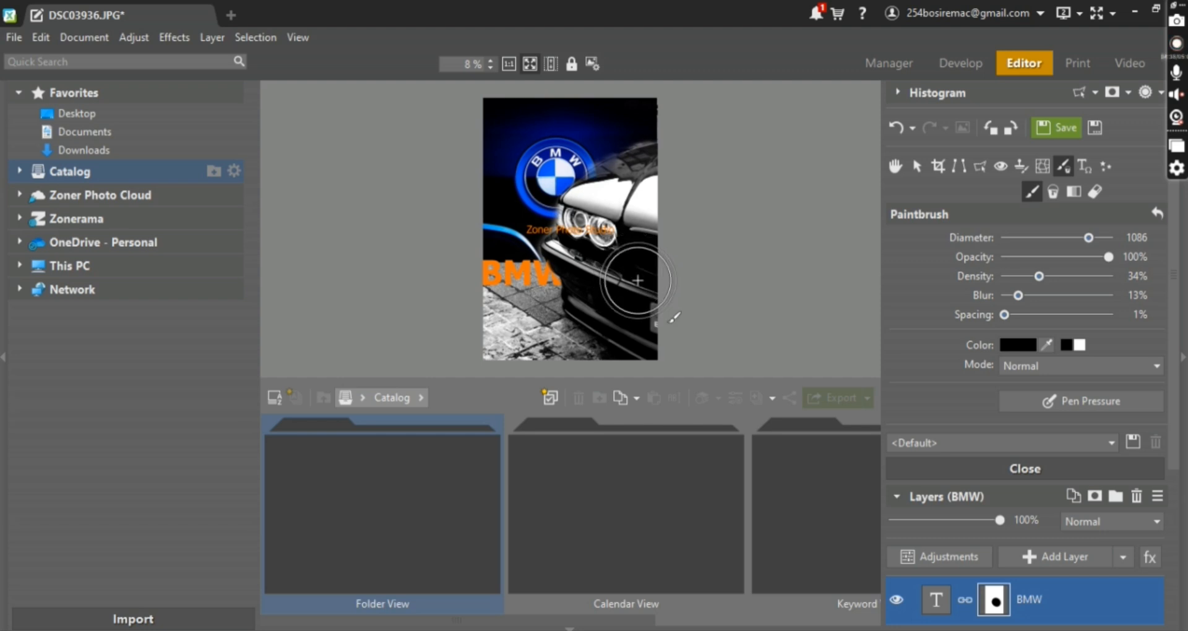
{"action": "scroll", "coordinate": [589, 279], "scroll_direction": "up", "scroll_amount": 1}
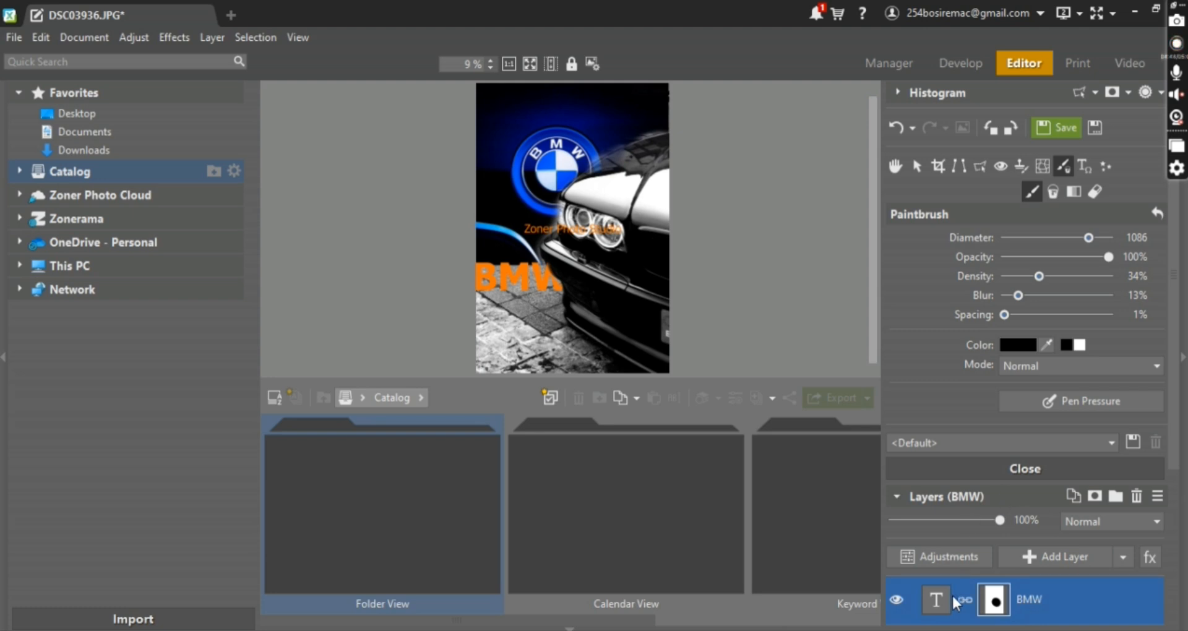
Delete the leftover Zoner Photo Studio text layer and dismiss the screen recorder's notification
{"action": "left_click", "coordinate": [940, 608]}
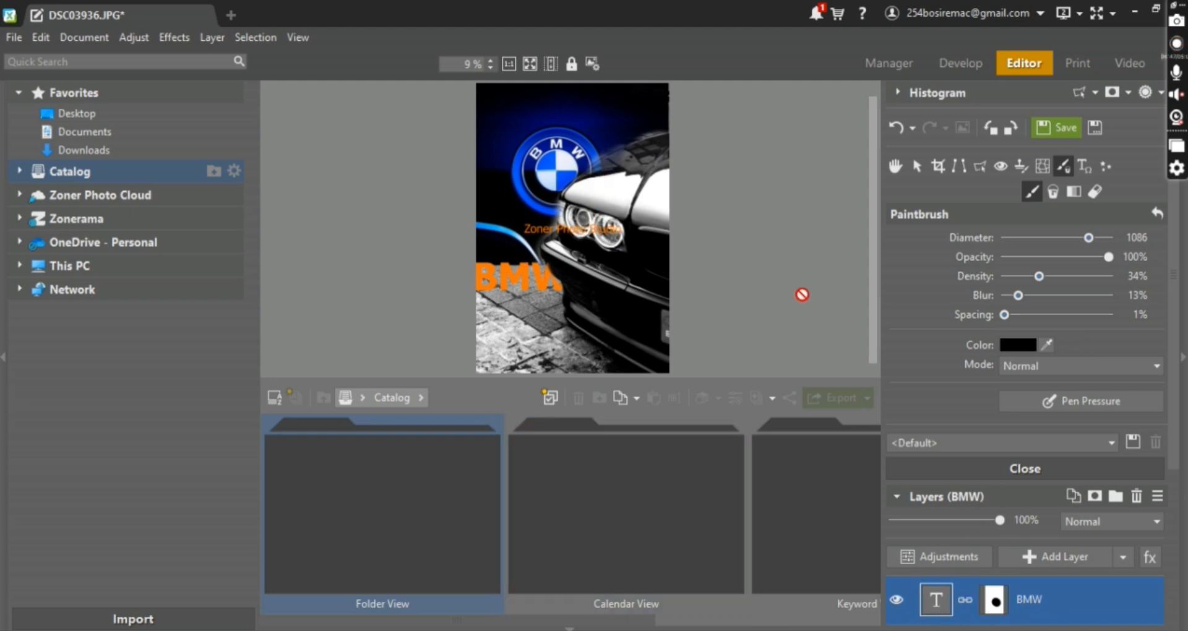
{"action": "left_click", "coordinate": [997, 601]}
{"action": "scroll", "coordinate": [961, 493], "scroll_direction": "down", "scroll_amount": 2}
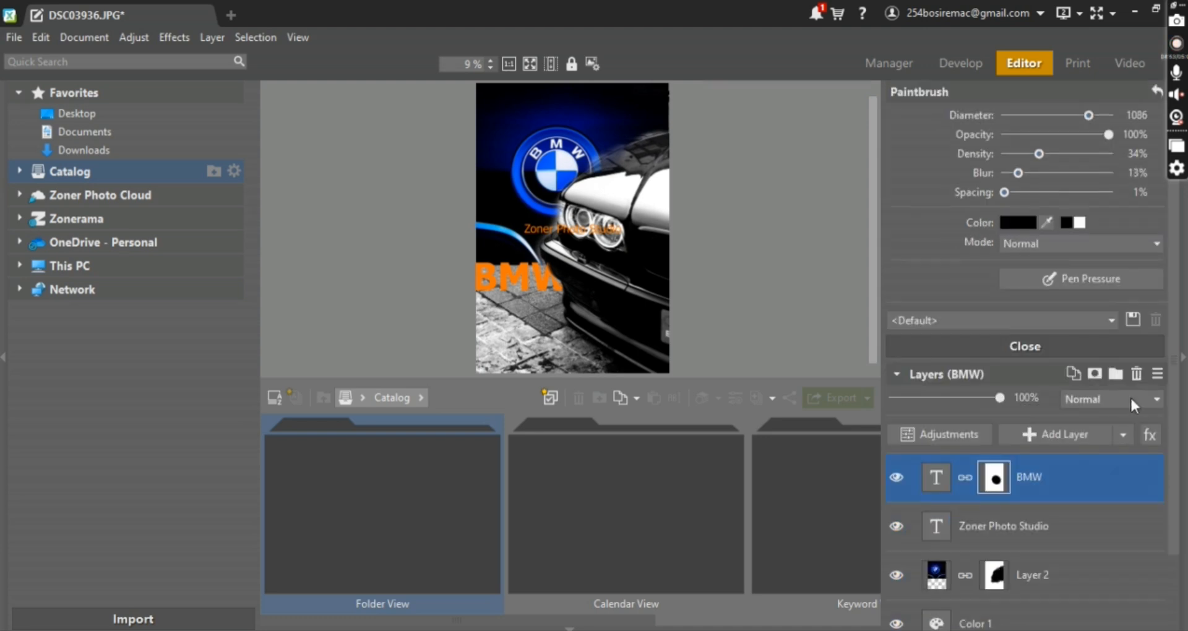
{"action": "left_click", "coordinate": [994, 522]}
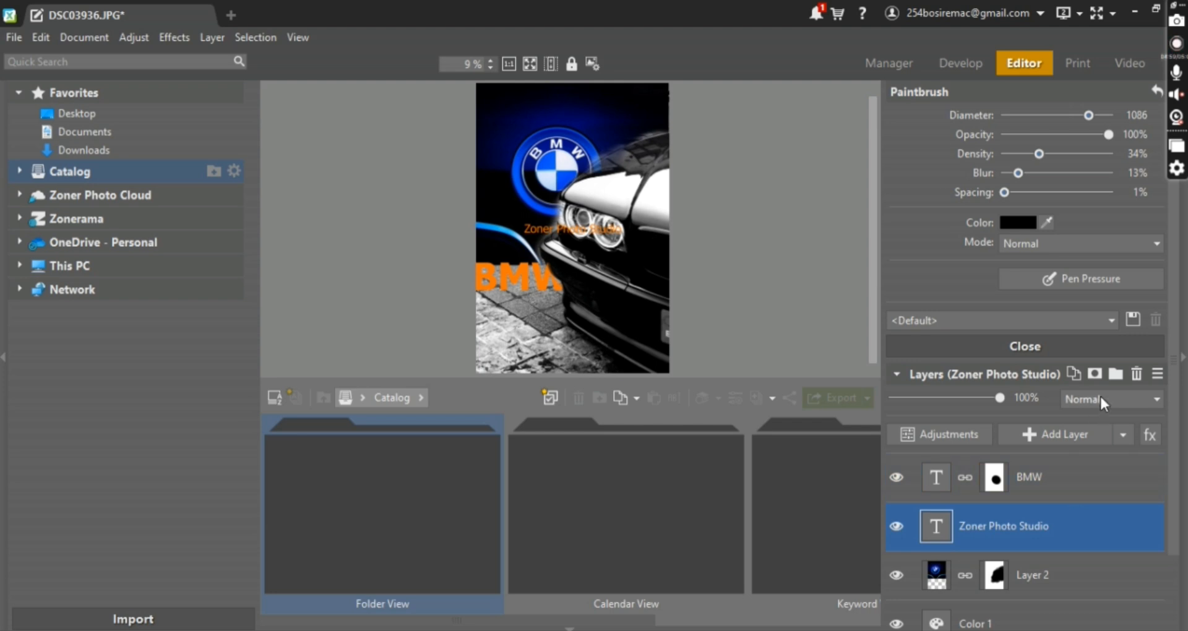
{"action": "left_click", "coordinate": [1135, 374]}
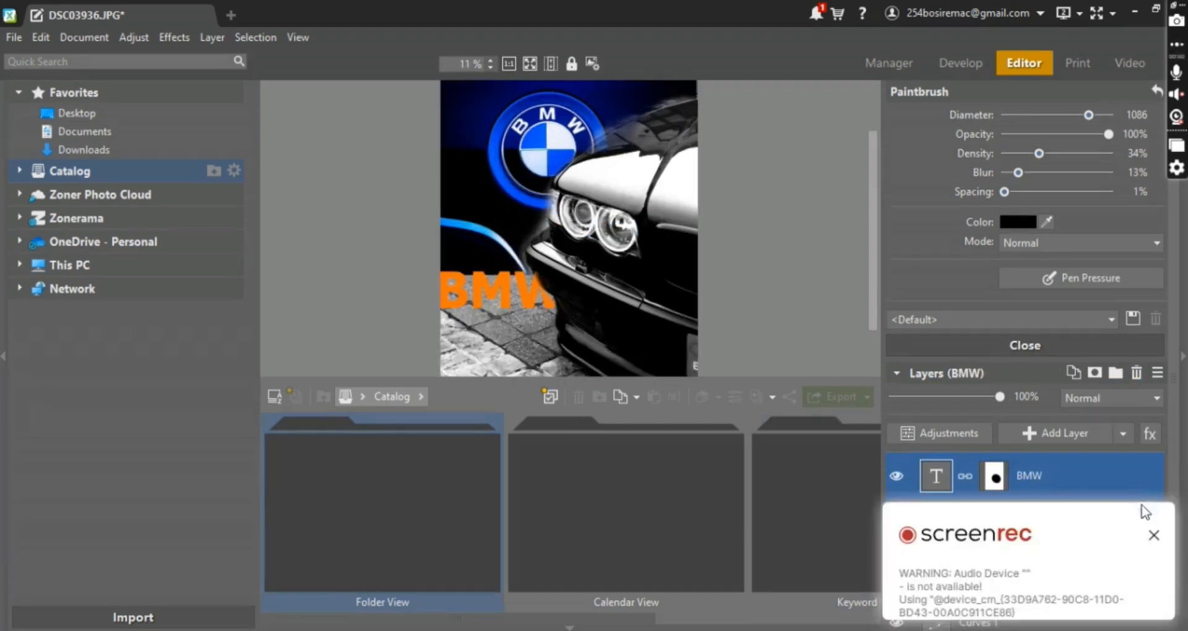
{"action": "left_click", "coordinate": [1154, 534]}
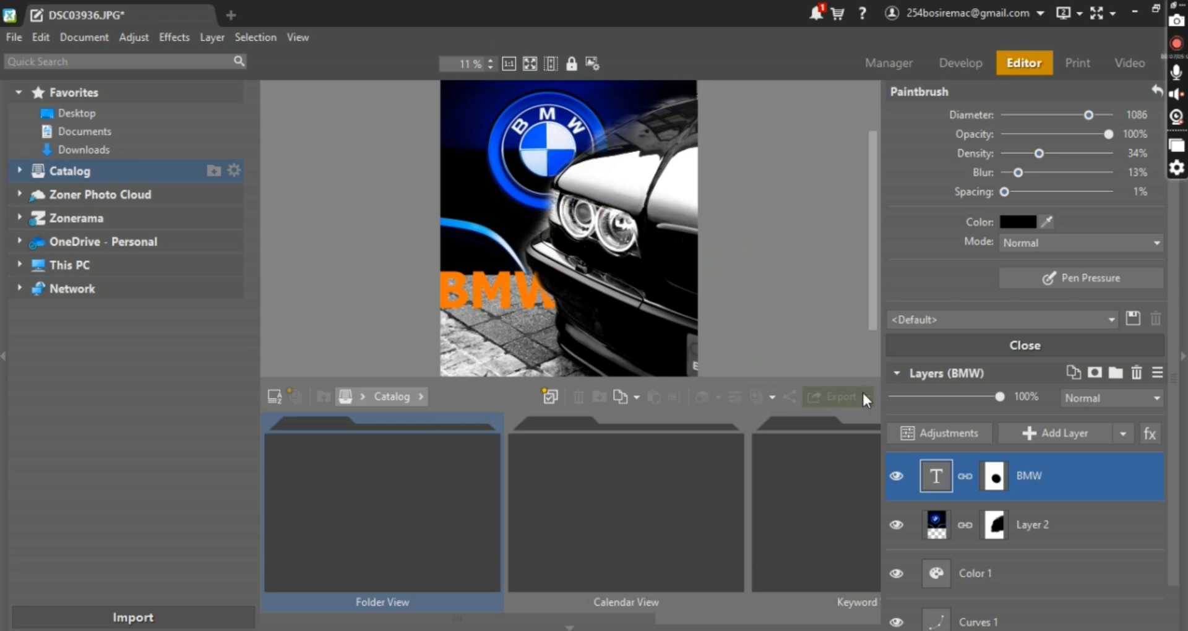
Paint black on the BMW text layer's mask around the headlights and along the hood edge with a 231-diameter Paintbrush
{"action": "left_click", "coordinate": [993, 488]}
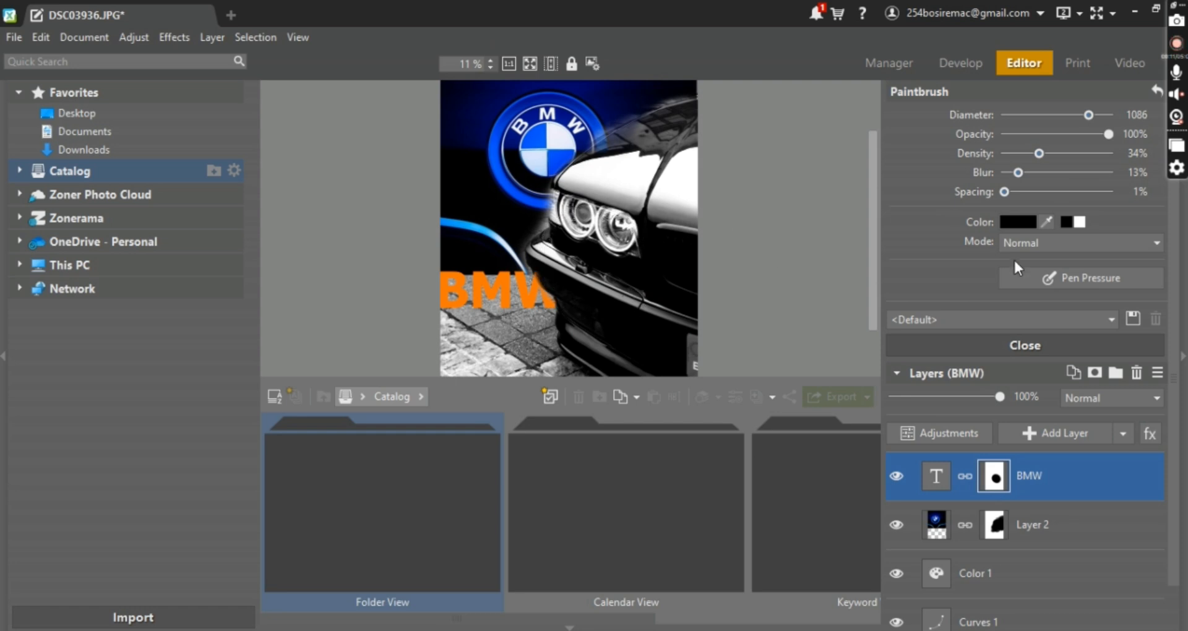
{"action": "left_click_drag", "start_coordinate": [1087, 117], "coordinate": [1055, 117]}
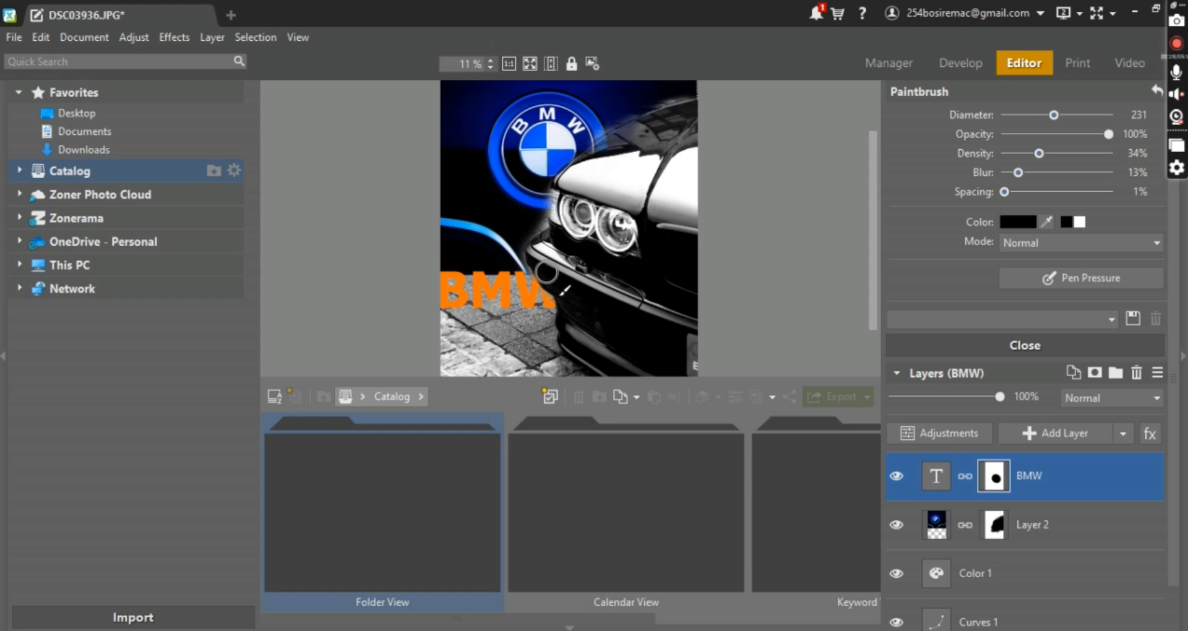
{"action": "left_click_drag", "start_coordinate": [582, 195], "coordinate": [575, 175]}
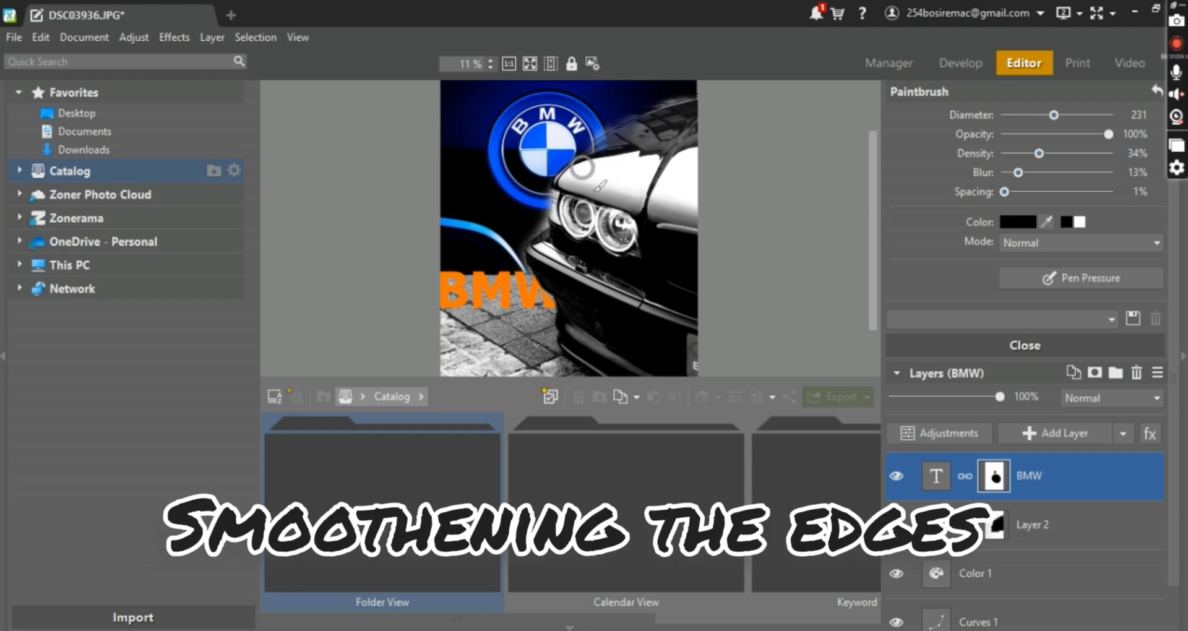
{"action": "left_click_drag", "start_coordinate": [588, 163], "coordinate": [630, 134]}
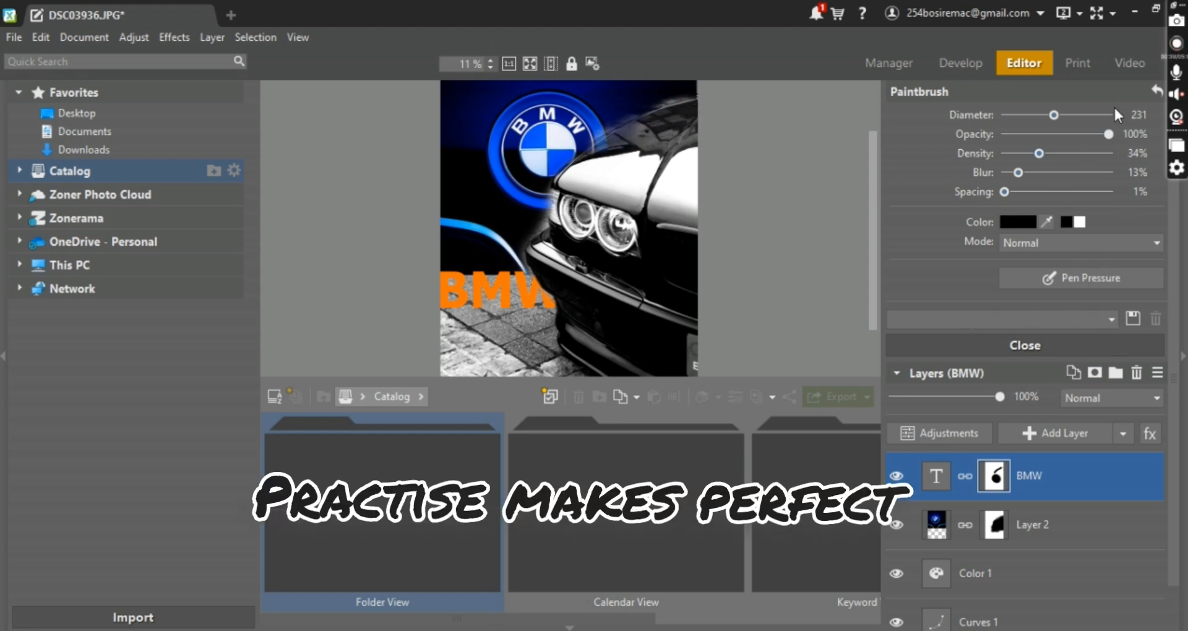
Restore the hidden part of the W by erasing on the text layer's mask with diameter 181 and blur 38%
{"action": "scroll", "coordinate": [1060, 206], "scroll_direction": "up", "scroll_amount": 2}
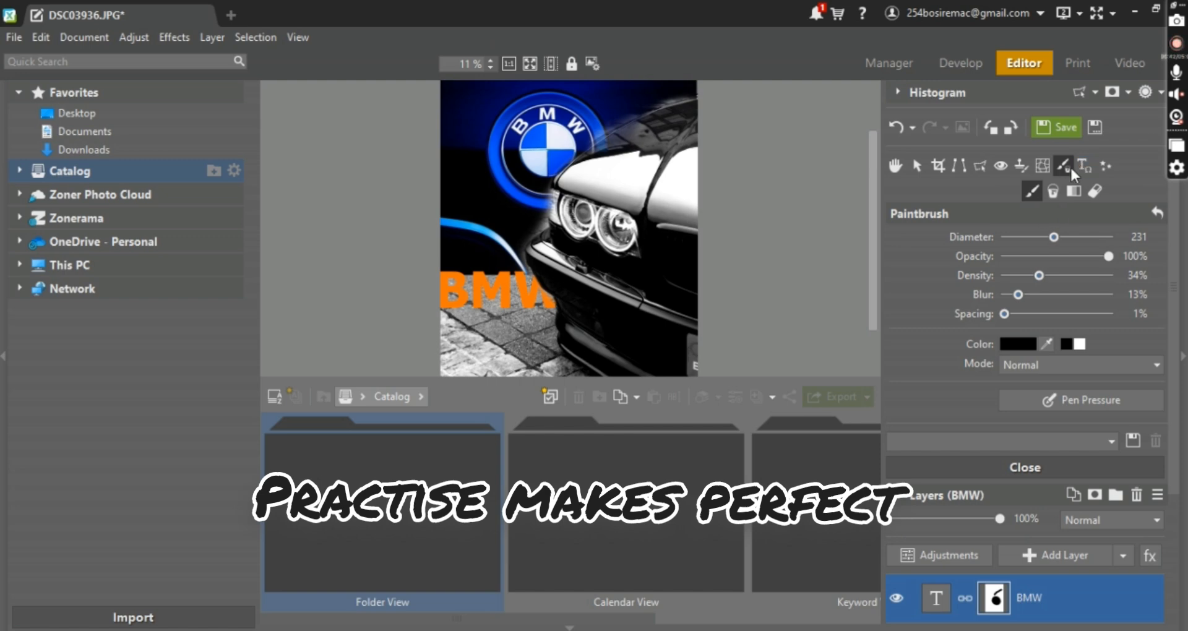
{"action": "left_click", "coordinate": [1095, 191]}
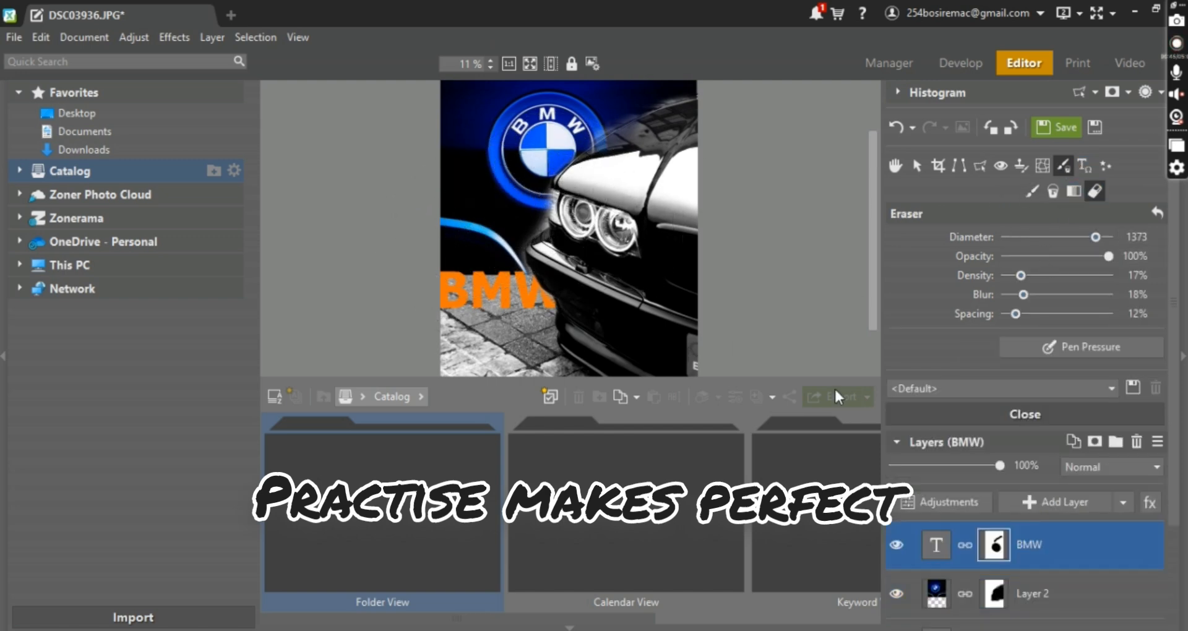
{"action": "left_click", "coordinate": [1050, 238]}
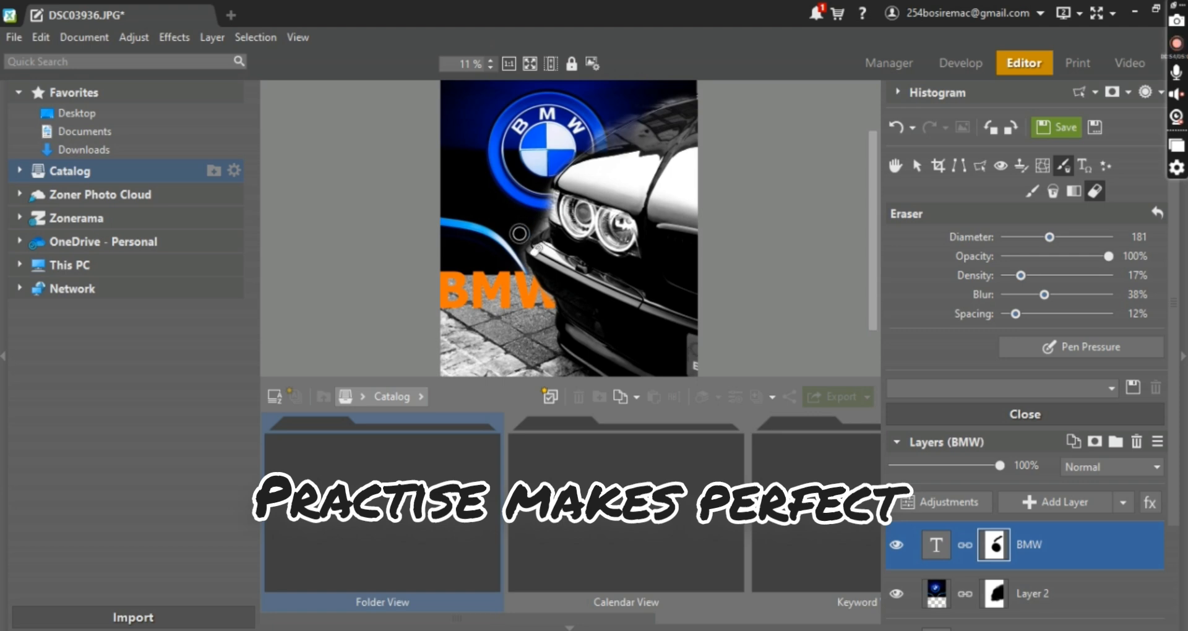
{"action": "left_click_drag", "start_coordinate": [519, 234], "coordinate": [551, 305]}
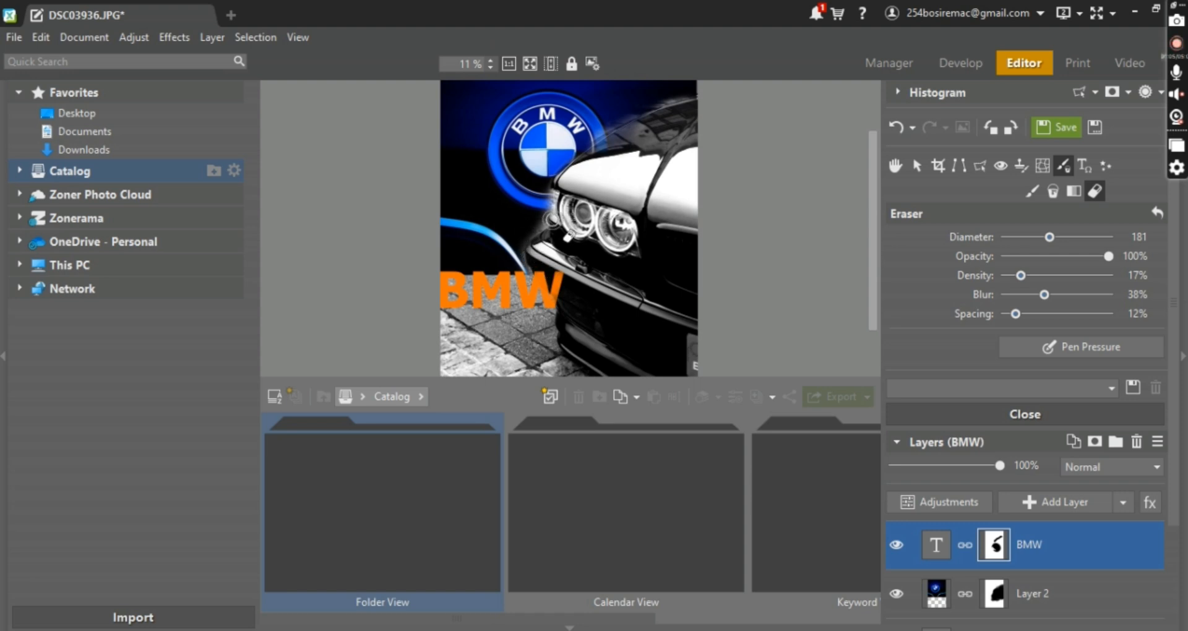
Erase Layer 2's mask where the hood meets the BMW logo to reveal more of the emblem, and reselect the BMW text layer
{"action": "left_click", "coordinate": [948, 586]}
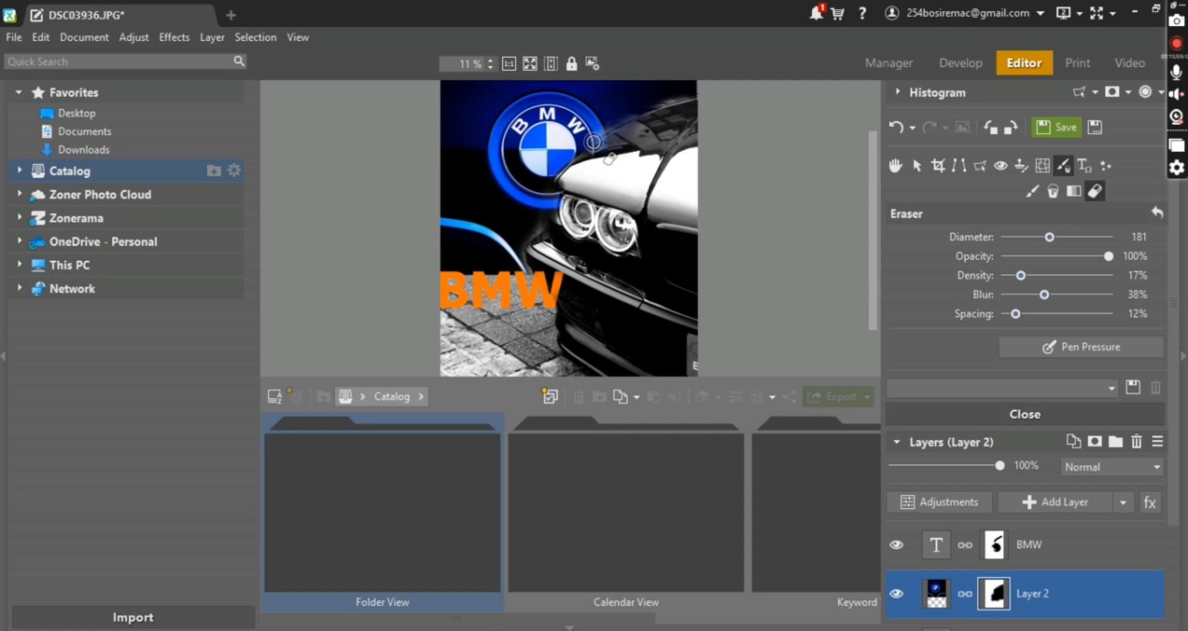
{"action": "mouse_move", "coordinate": [593, 142]}
{"action": "left_mouse_down"}
{"action": "mouse_move", "coordinate": [567, 186]}
{"action": "mouse_move", "coordinate": [587, 148]}
{"action": "left_mouse_up"}
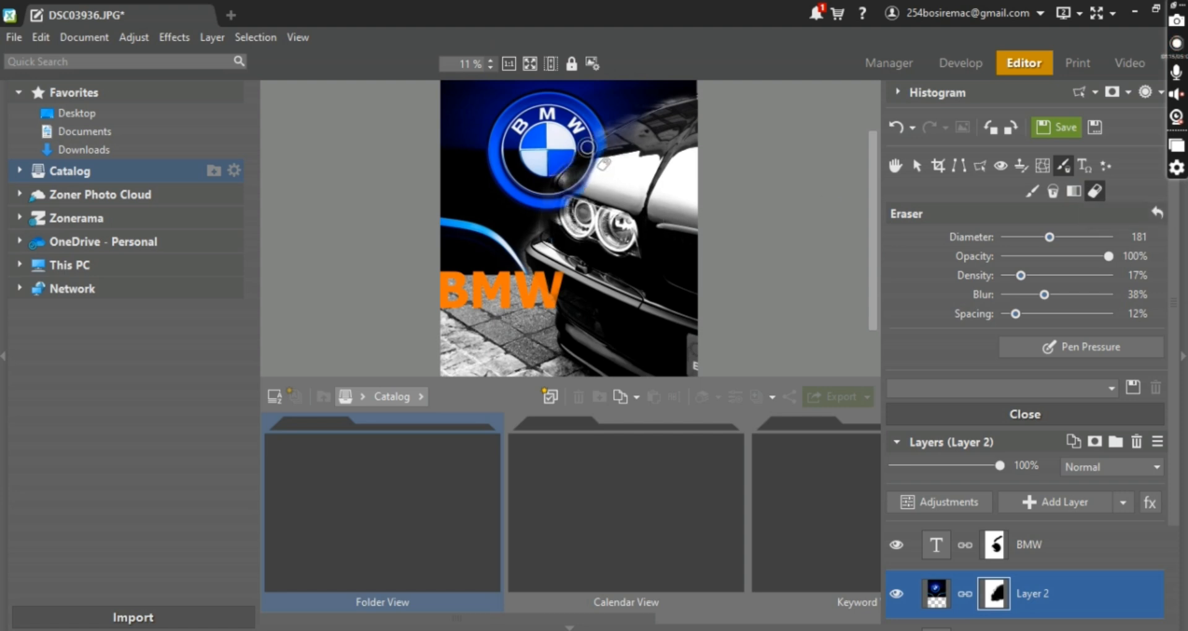
{"action": "scroll", "coordinate": [585, 238], "scroll_direction": "down", "scroll_amount": 1}
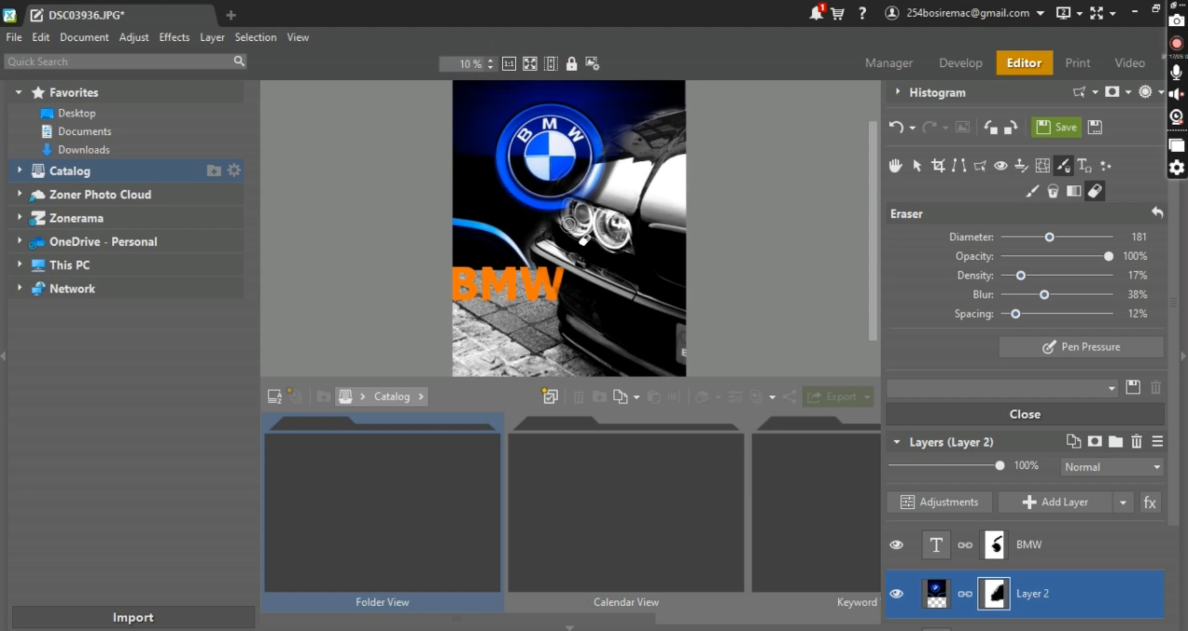
{"action": "scroll", "coordinate": [569, 223], "scroll_direction": "down", "scroll_amount": 2}
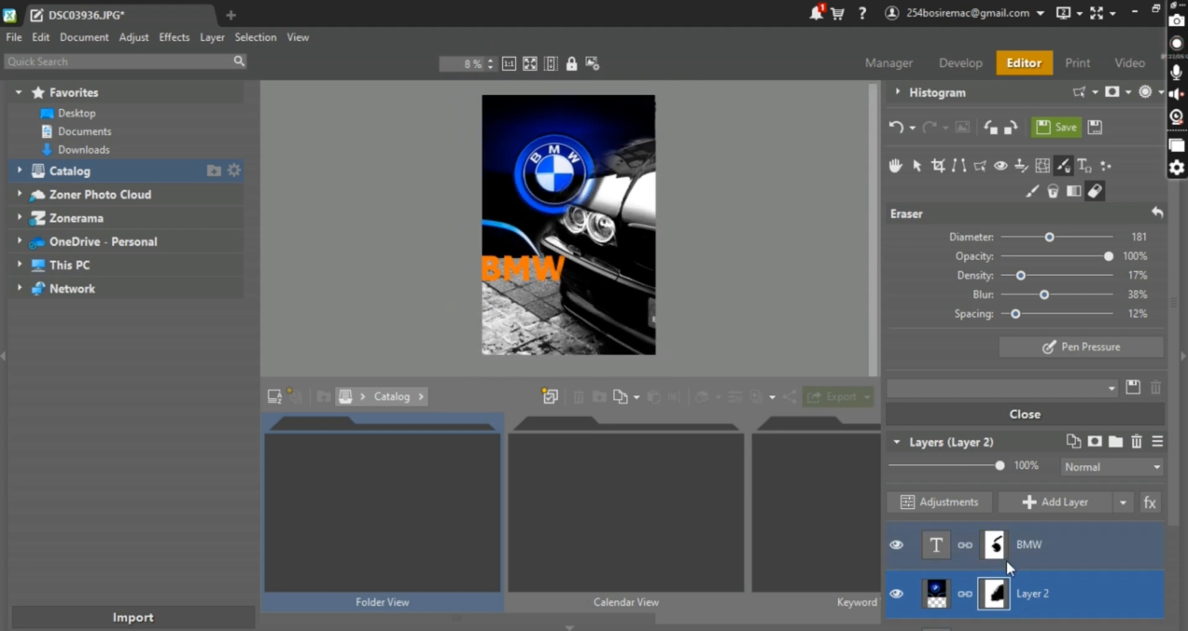
{"action": "scroll", "coordinate": [1005, 559], "scroll_direction": "down", "scroll_amount": 2}
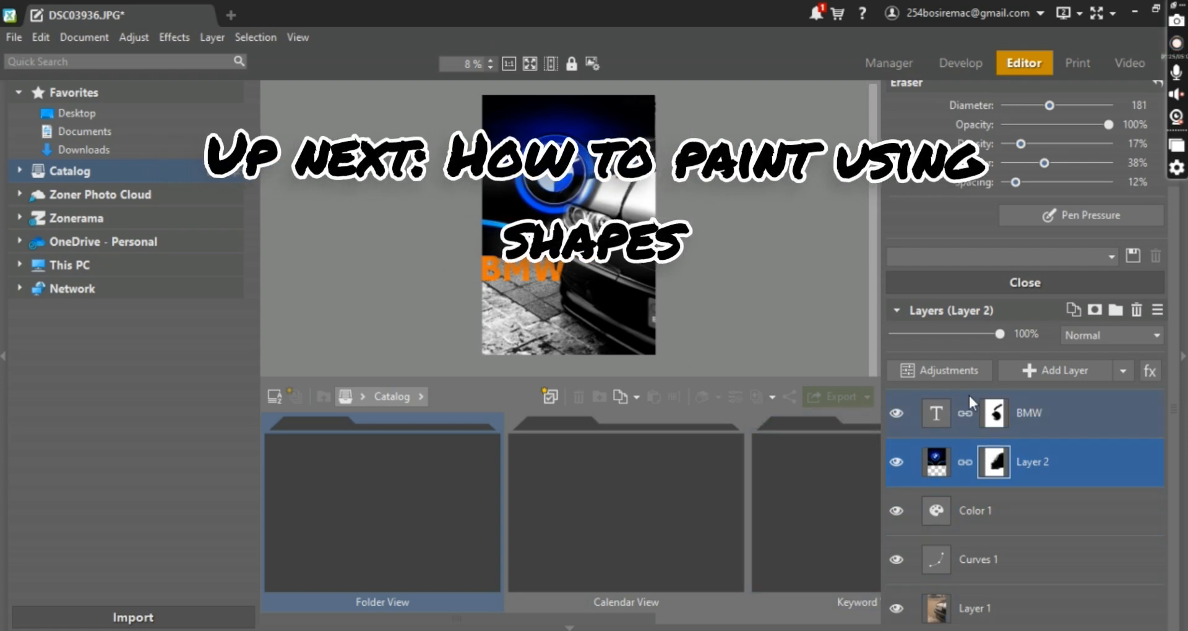
{"action": "left_click", "coordinate": [1085, 413]}
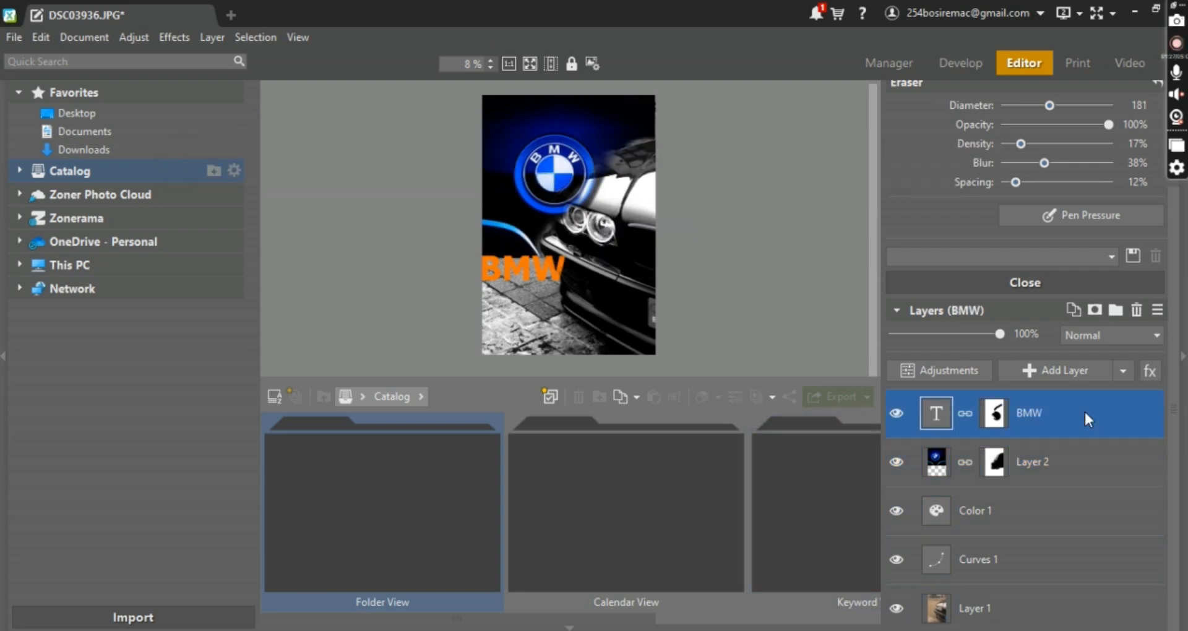
Place a white rectangle shape and move it over the hood at the photo's far edge
{"action": "left_click", "coordinate": [1125, 370]}
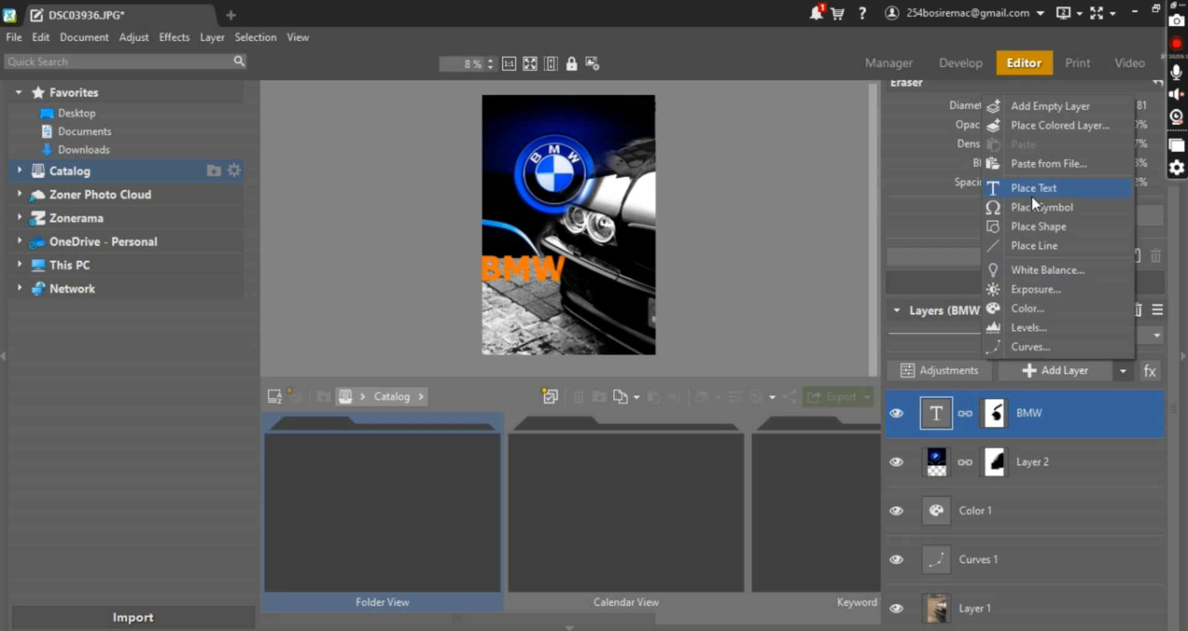
{"action": "left_click", "coordinate": [1027, 231]}
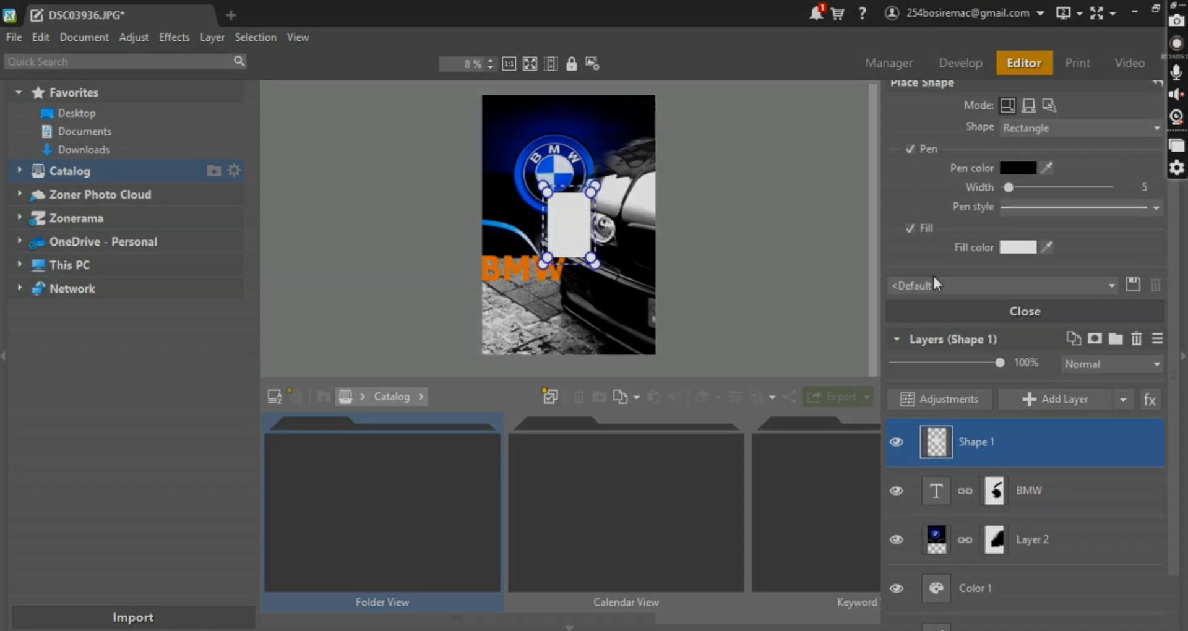
{"action": "left_click_drag", "start_coordinate": [575, 223], "coordinate": [663, 189]}
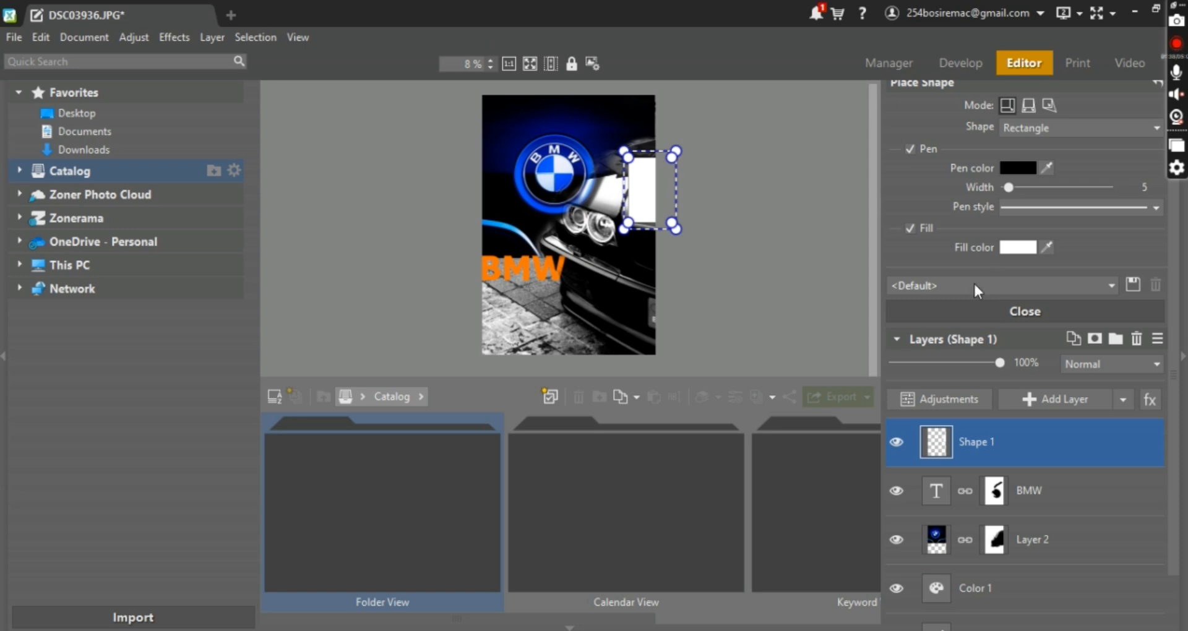
Try dashed and dash-dot pen styles on the rectangle's outline and return it to a solid line
{"action": "left_click", "coordinate": [1113, 211]}
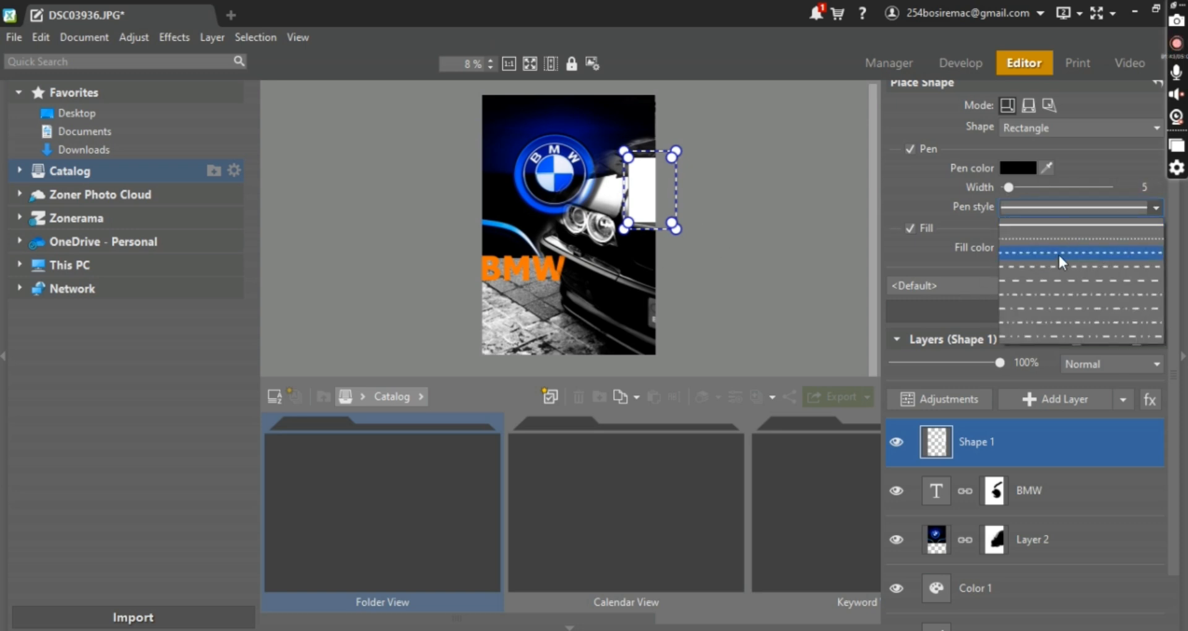
{"action": "left_click", "coordinate": [1059, 253]}
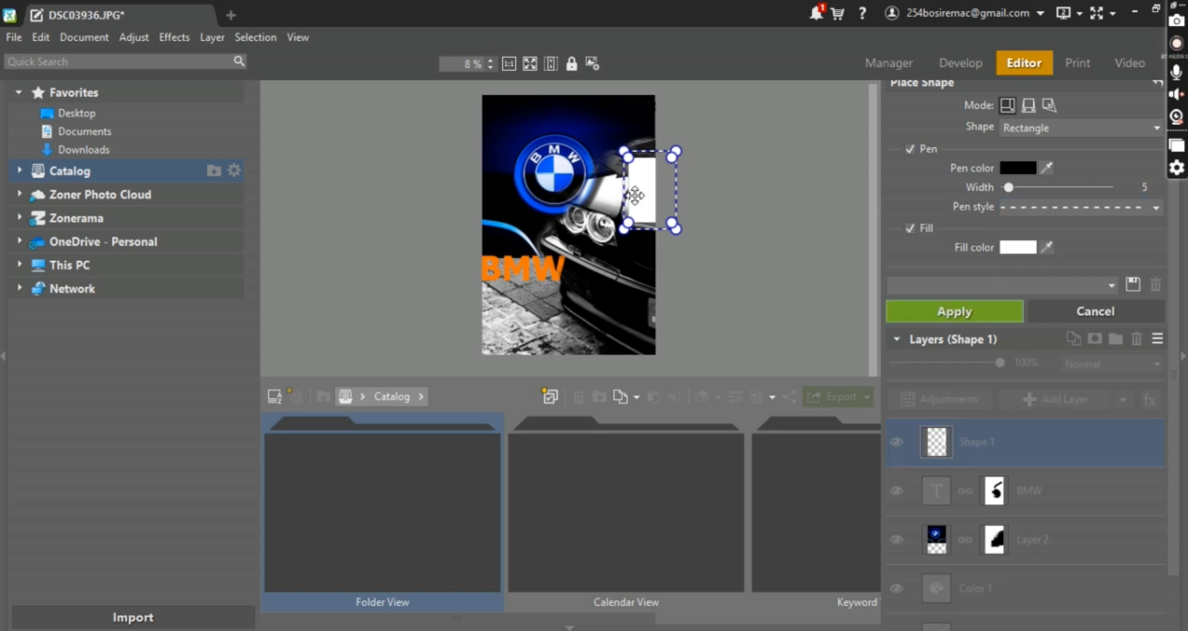
{"action": "scroll", "coordinate": [598, 245], "scroll_direction": "up", "scroll_amount": 1}
{"action": "scroll", "coordinate": [597, 245], "scroll_direction": "up", "scroll_amount": 3}
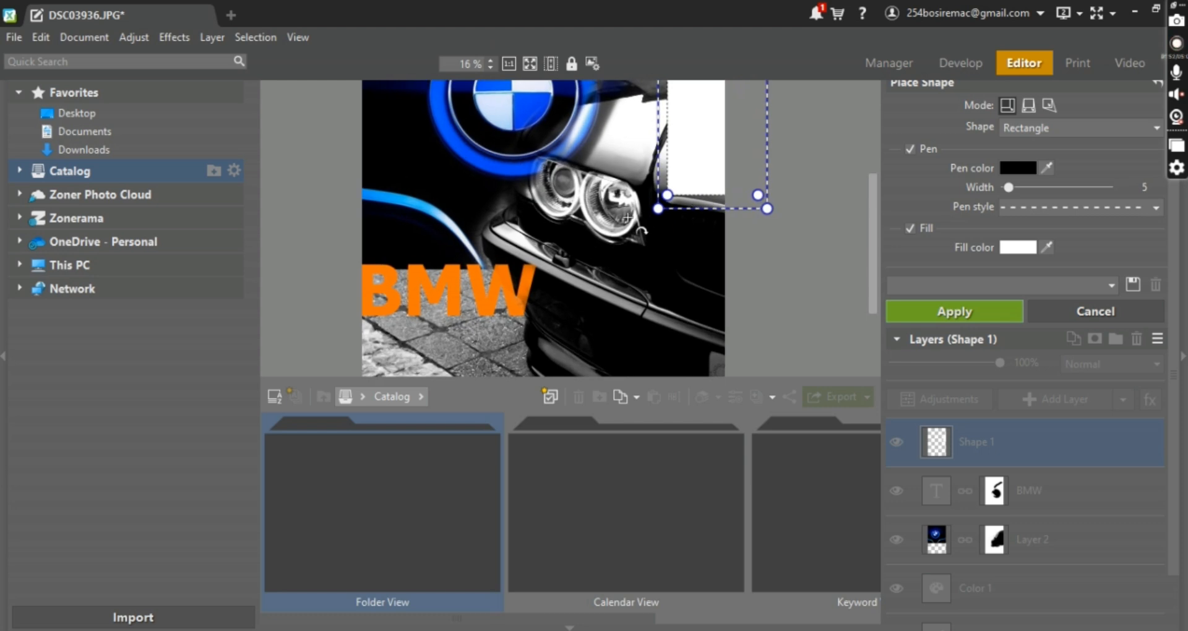
{"action": "left_click", "coordinate": [1059, 204]}
{"action": "left_click", "coordinate": [1024, 302]}
{"action": "left_click", "coordinate": [1067, 207]}
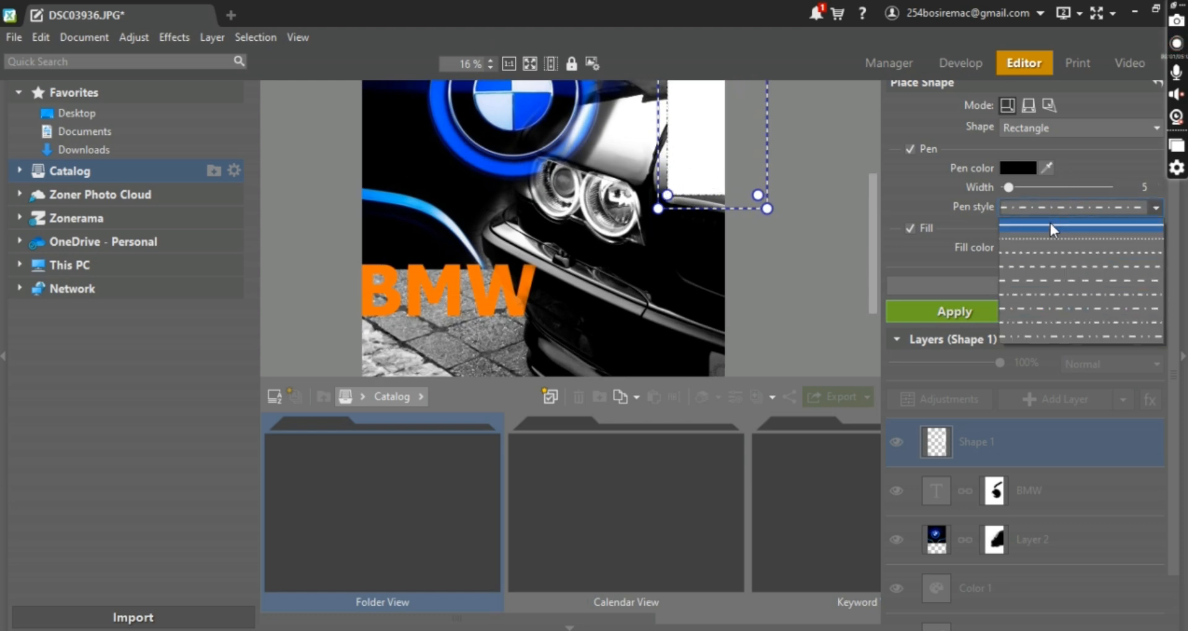
{"action": "left_click", "coordinate": [1050, 223]}
Set the rectangle's pen width to 55 with a dashed pen style and apply the shape
{"action": "left_click", "coordinate": [1061, 186]}
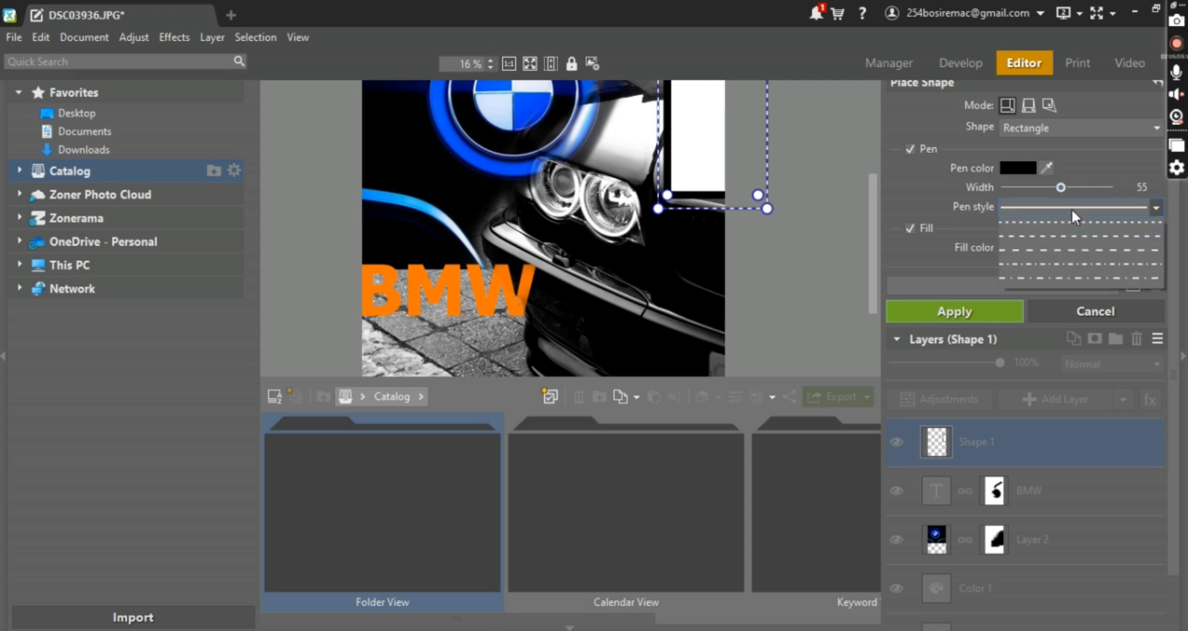
{"action": "left_click", "coordinate": [1072, 206]}
{"action": "left_click", "coordinate": [1053, 255]}
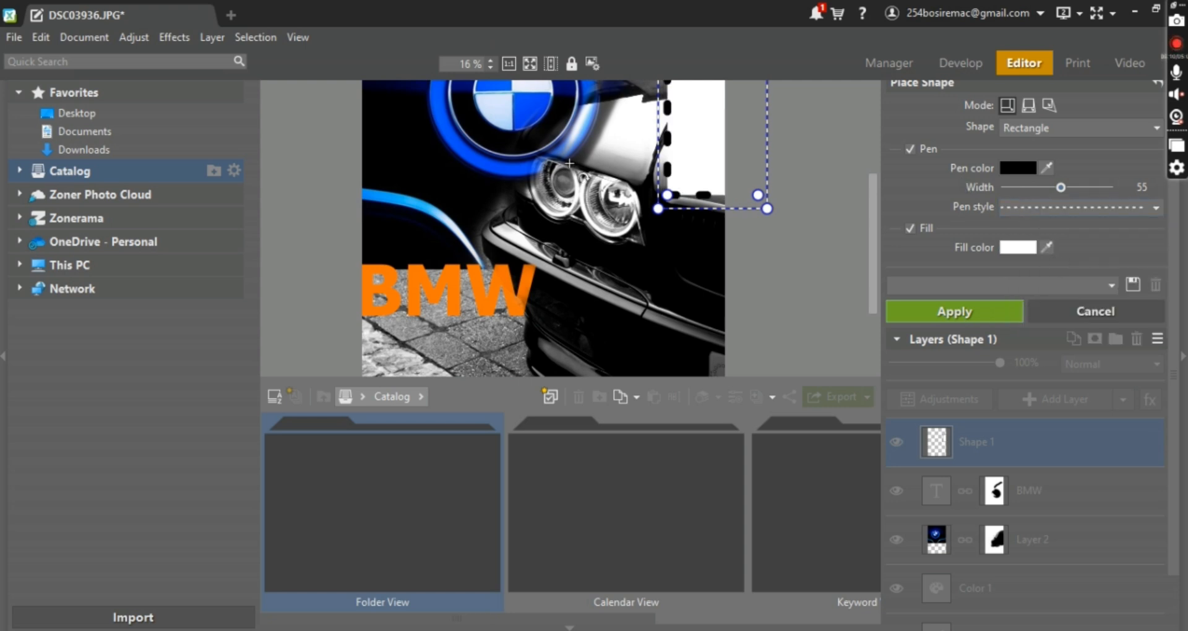
{"action": "scroll", "coordinate": [570, 163], "scroll_direction": "down", "scroll_amount": 1}
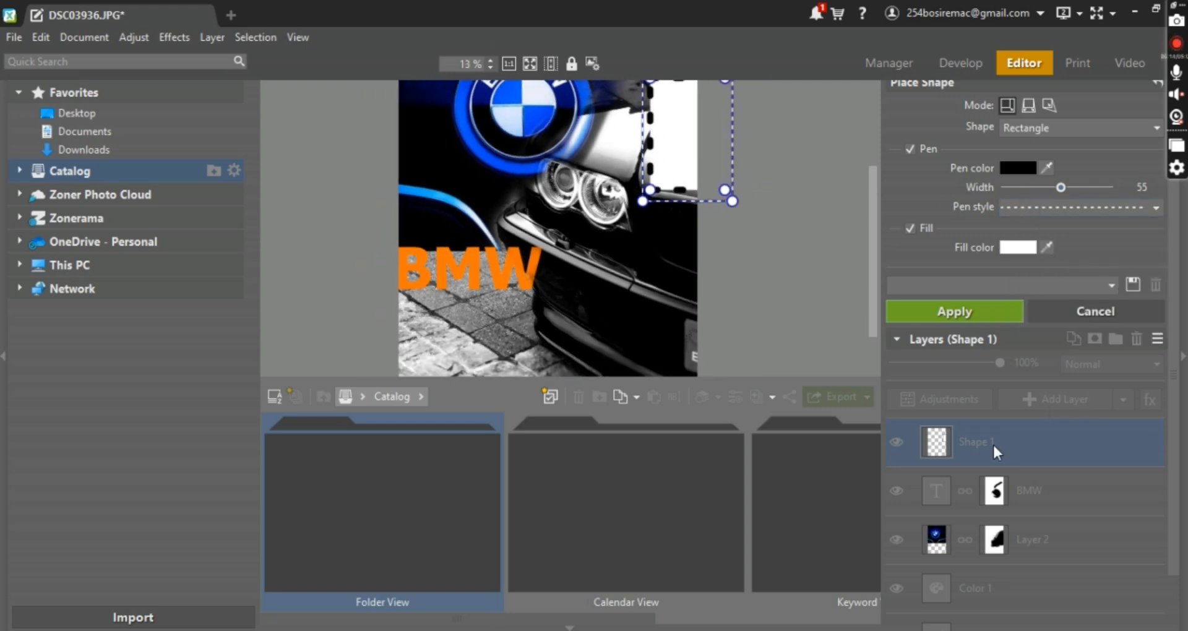
{"action": "left_click", "coordinate": [945, 314]}
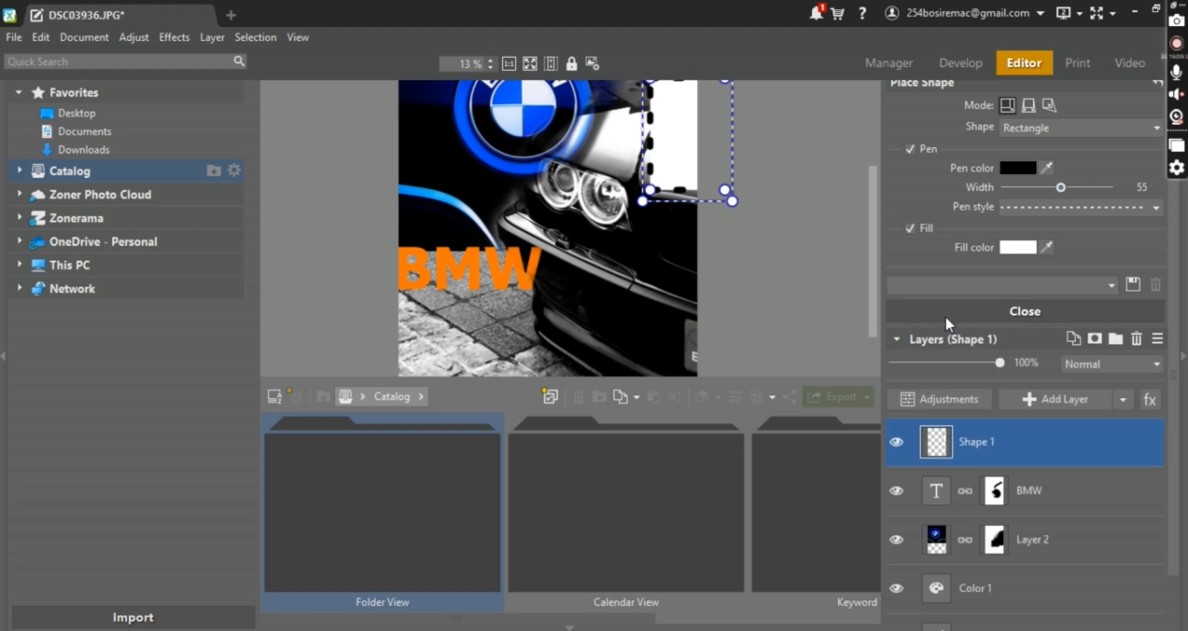
Add a Reveal All mask to the Shape 1 layer
{"action": "right_click", "coordinate": [950, 429]}
{"action": "key", "text": "Escape"}
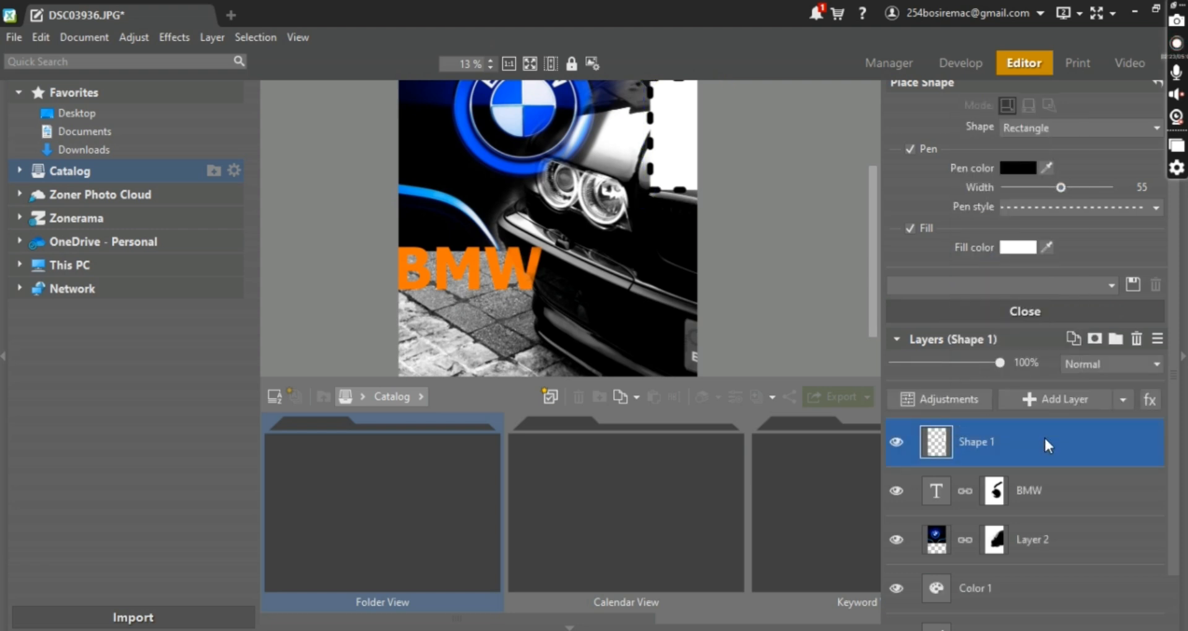
{"action": "right_click", "coordinate": [1024, 445]}
{"action": "mouse_move", "coordinate": [1066, 233]}
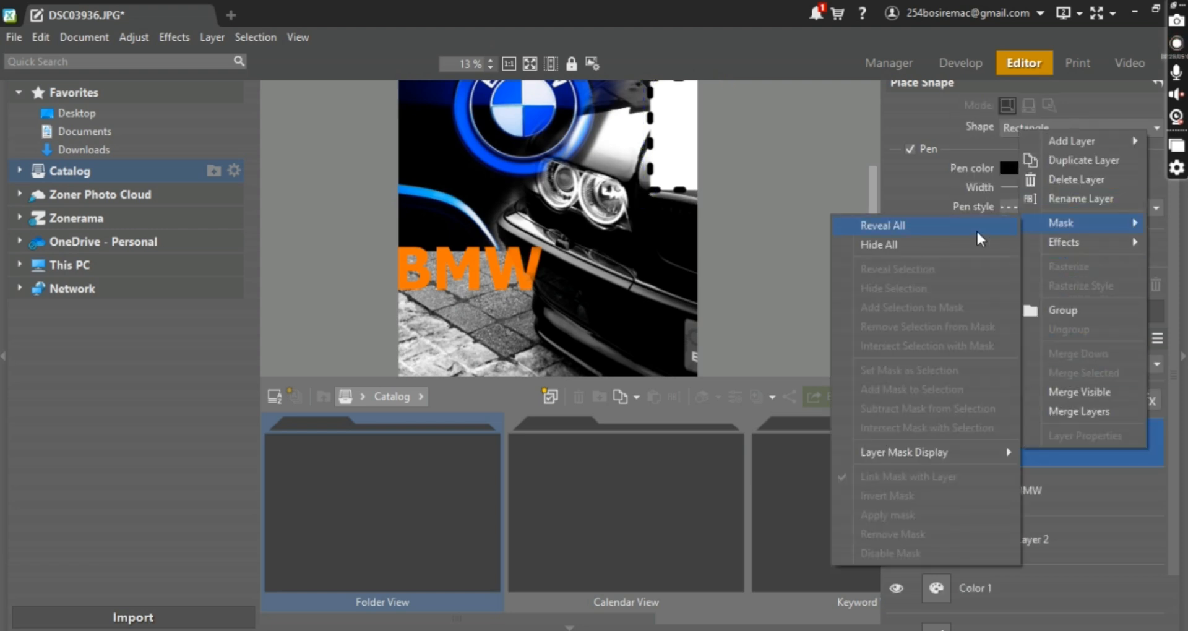
{"action": "left_click", "coordinate": [976, 227]}
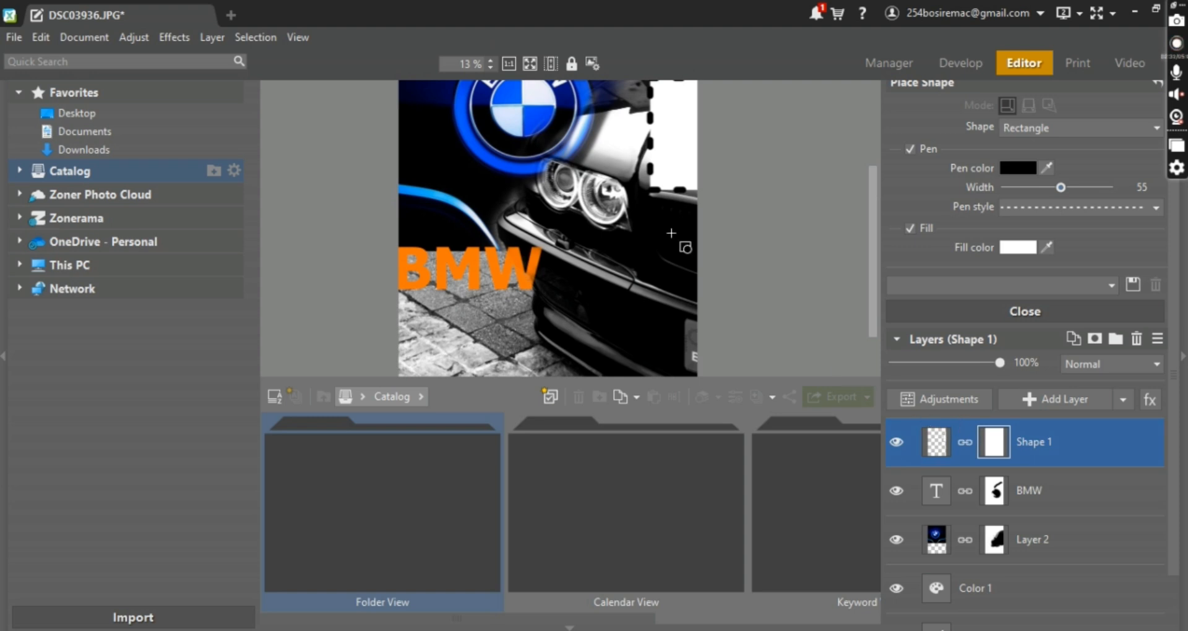
{"action": "left_click", "coordinate": [593, 194]}
{"action": "scroll", "coordinate": [873, 231], "scroll_direction": "up", "scroll_amount": 3}
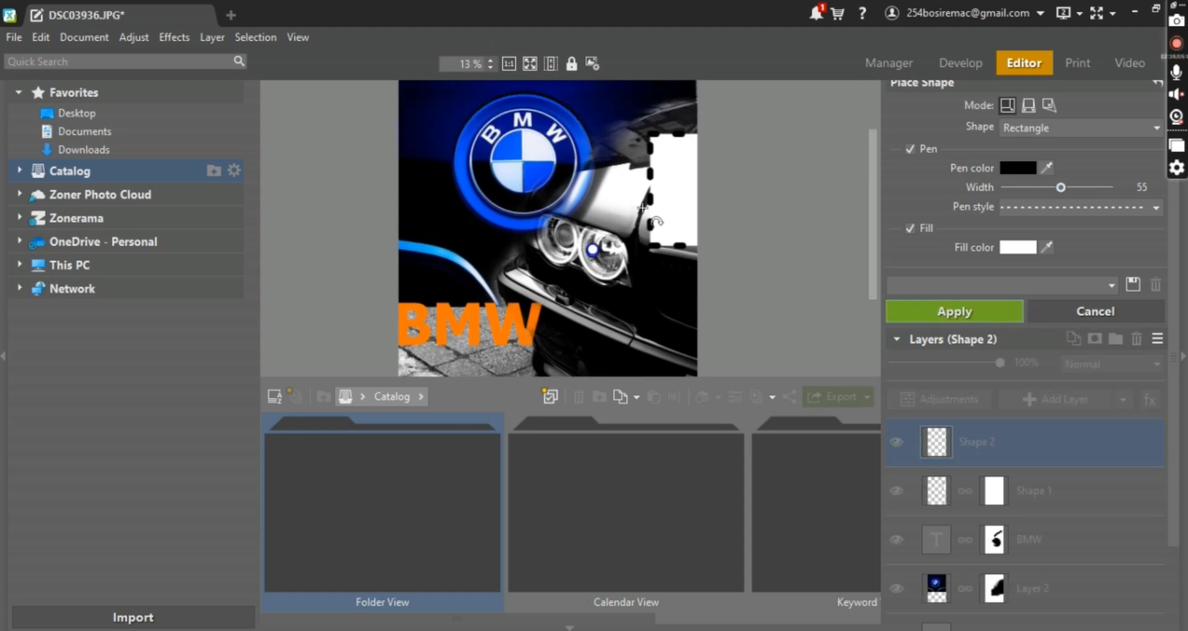
{"action": "left_click", "coordinate": [1064, 305]}
Set up the Eraser with diameter 419, opacity 18% and blur 40%
{"action": "scroll", "coordinate": [1038, 127], "scroll_direction": "up", "scroll_amount": 2}
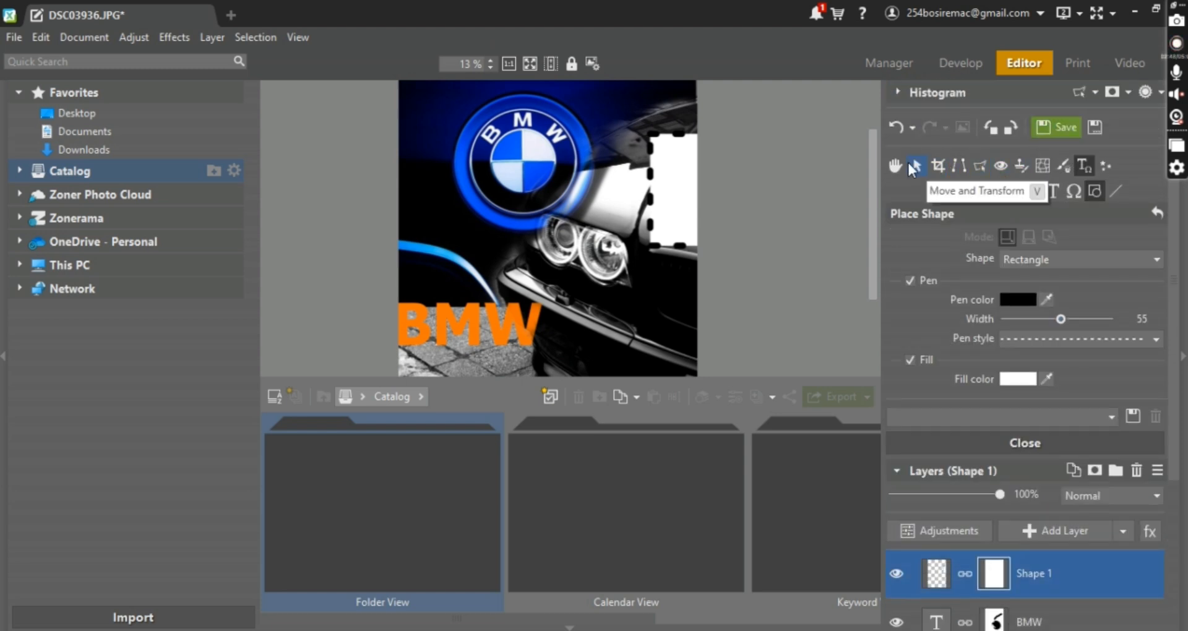
{"action": "left_click", "coordinate": [1022, 164]}
{"action": "left_click", "coordinate": [1059, 166]}
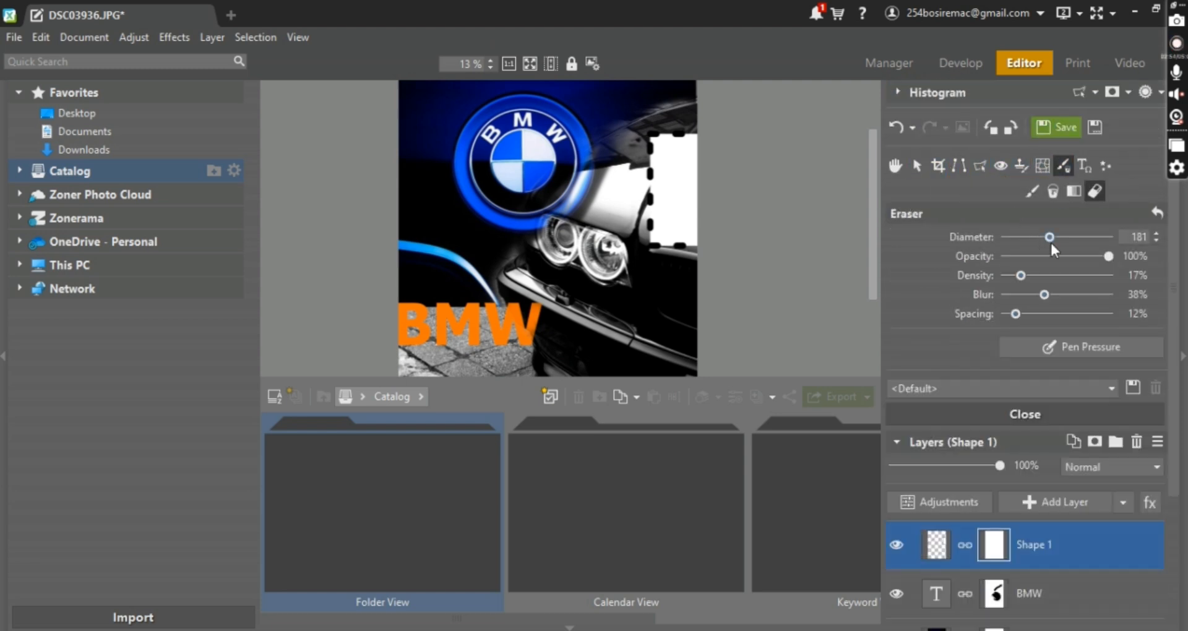
{"action": "left_click", "coordinate": [1042, 257]}
{"action": "left_click_drag", "start_coordinate": [1043, 258], "coordinate": [1022, 257]}
{"action": "left_click_drag", "start_coordinate": [1044, 295], "coordinate": [1046, 295]}
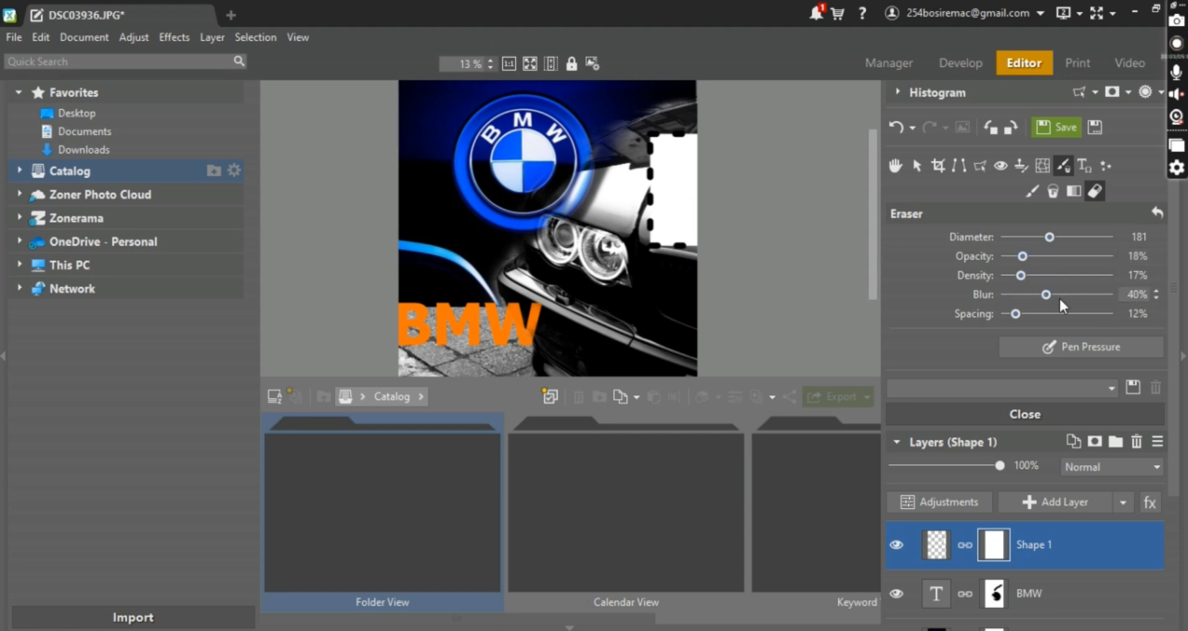
{"action": "left_click_drag", "start_coordinate": [1050, 237], "coordinate": [1065, 237]}
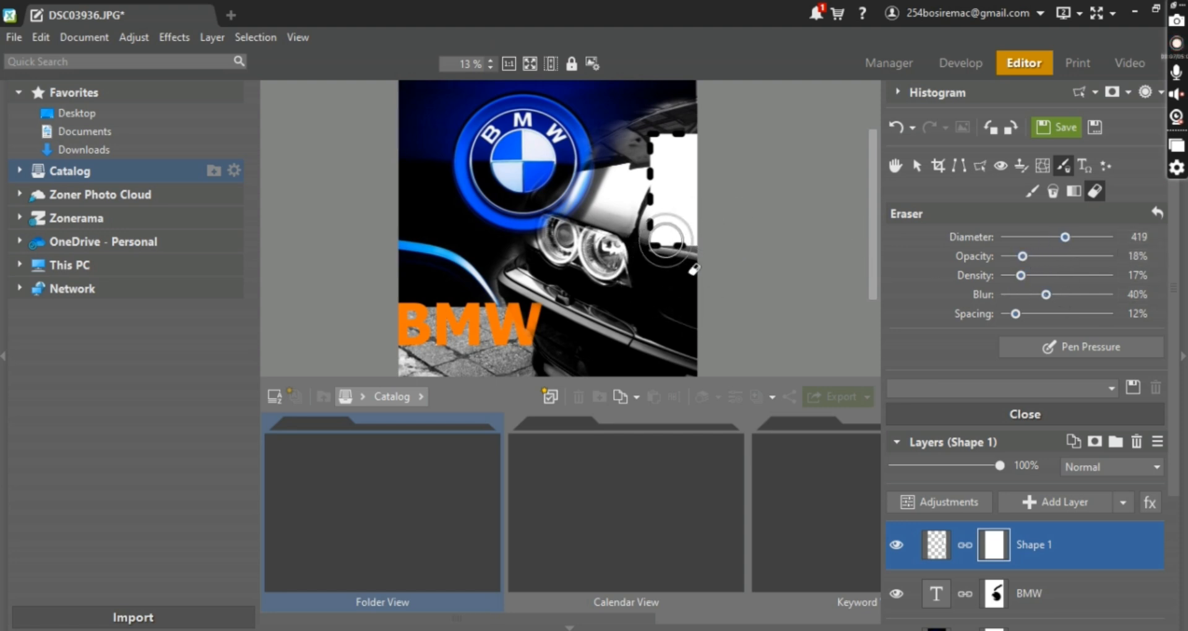
Paint black on Shape 1's mask with the Paintbrush at 44% blur to hide the rectangle's dashed edges on the hood
{"action": "left_click", "coordinate": [1031, 192]}
{"action": "mouse_move", "coordinate": [645, 258]}
{"action": "left_mouse_down"}
{"action": "mouse_move", "coordinate": [691, 248]}
{"action": "mouse_move", "coordinate": [628, 232]}
{"action": "mouse_move", "coordinate": [639, 228]}
{"action": "mouse_move", "coordinate": [647, 145]}
{"action": "left_mouse_up"}
{"action": "left_click_drag", "start_coordinate": [1020, 301], "coordinate": [1050, 296]}
{"action": "mouse_move", "coordinate": [631, 259]}
{"action": "left_mouse_down"}
{"action": "mouse_move", "coordinate": [699, 268]}
{"action": "mouse_move", "coordinate": [641, 223]}
{"action": "mouse_move", "coordinate": [650, 148]}
{"action": "mouse_move", "coordinate": [656, 166]}
{"action": "left_mouse_up"}
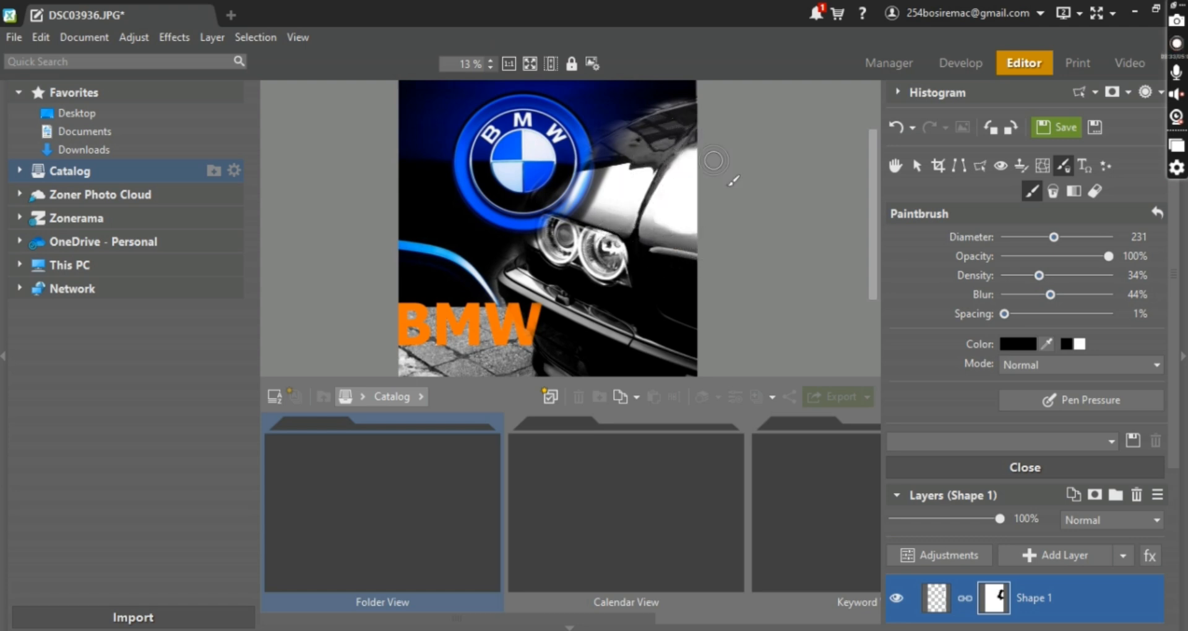
Hide the BMW, Layer 2, Color 1 and Curves 1 layers and toggle Shape 1's visibility to compare the hood
{"action": "scroll", "coordinate": [909, 411], "scroll_direction": "down", "scroll_amount": 3}
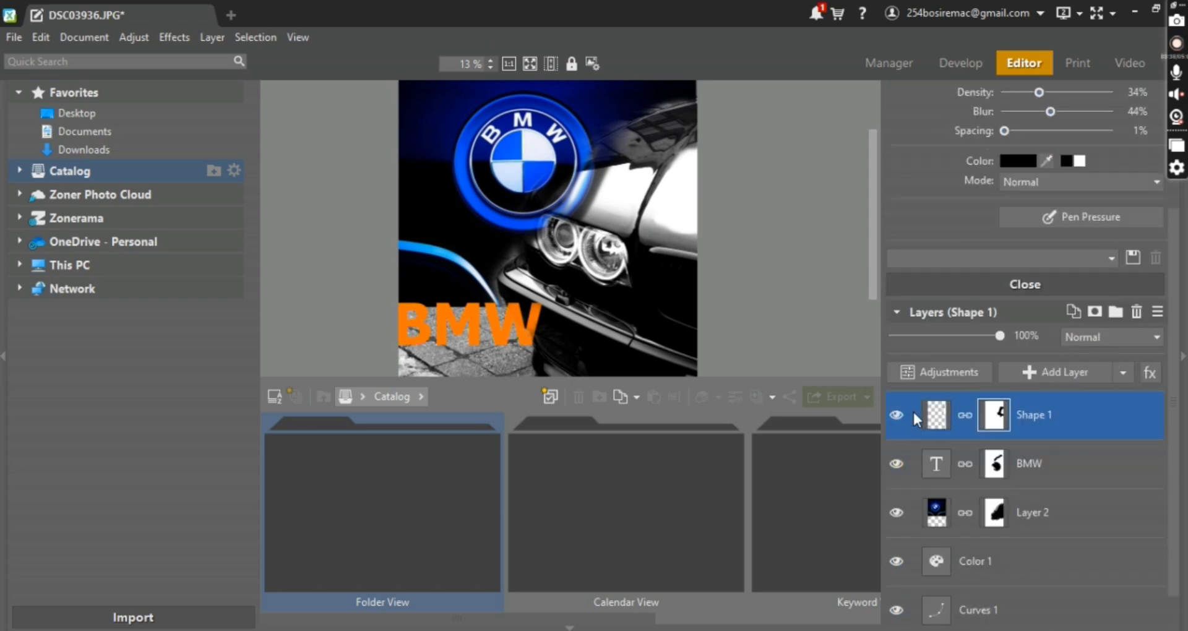
{"action": "left_click", "coordinate": [896, 464]}
{"action": "left_click", "coordinate": [896, 513]}
{"action": "left_click", "coordinate": [897, 561]}
{"action": "left_click", "coordinate": [896, 610]}
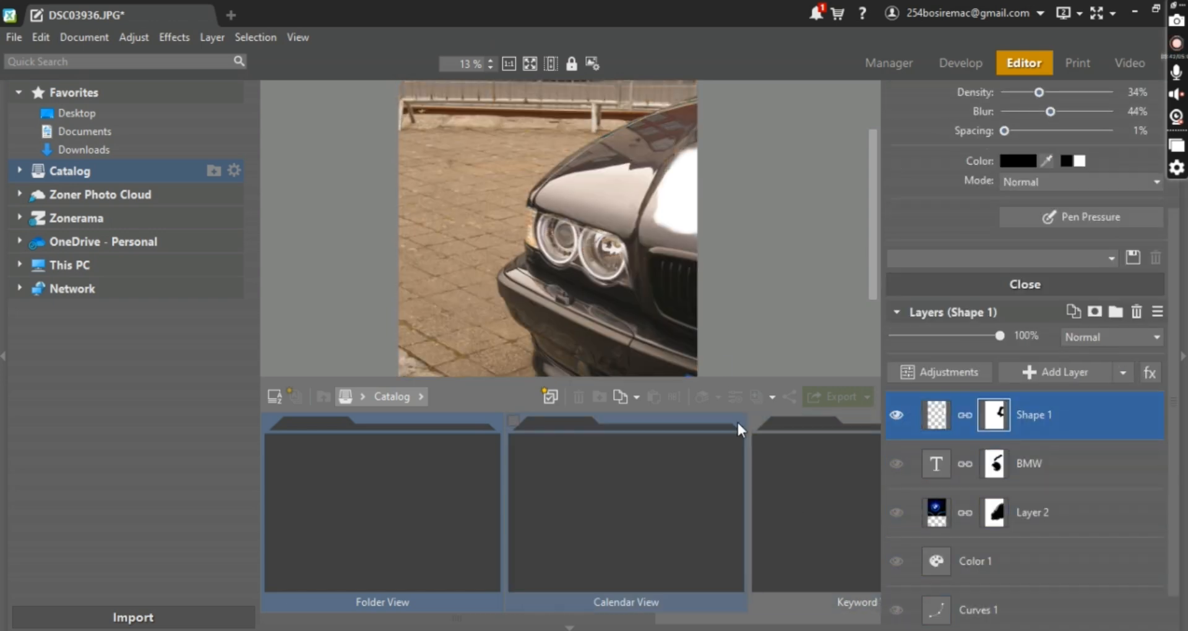
{"action": "left_click", "coordinate": [897, 414]}
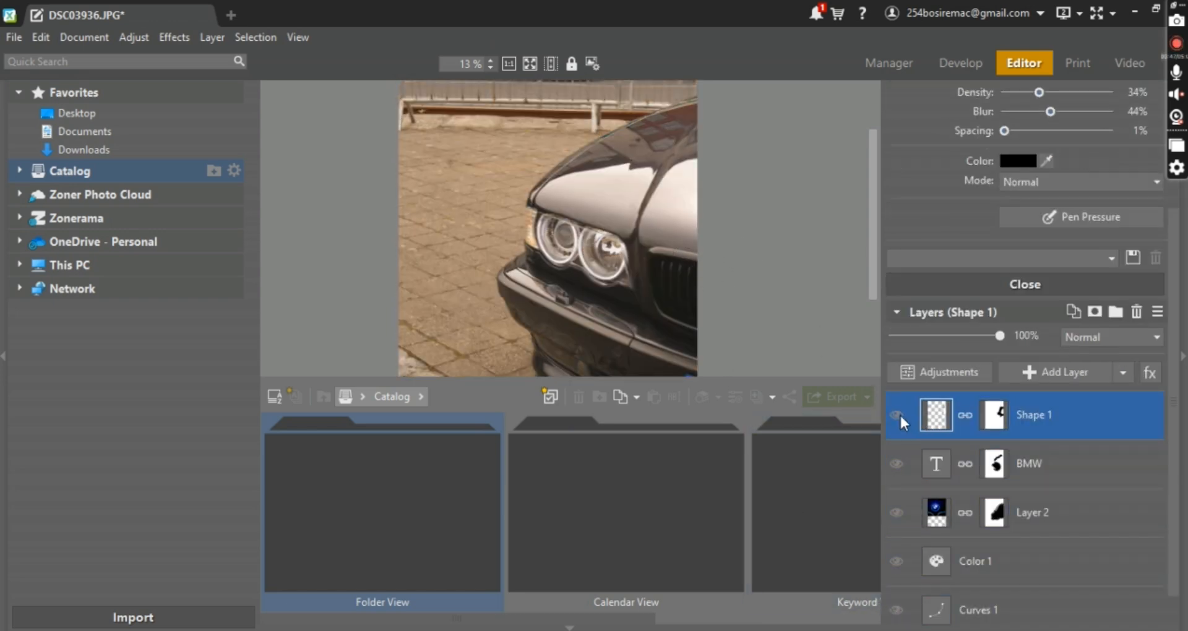
{"action": "left_click", "coordinate": [898, 414]}
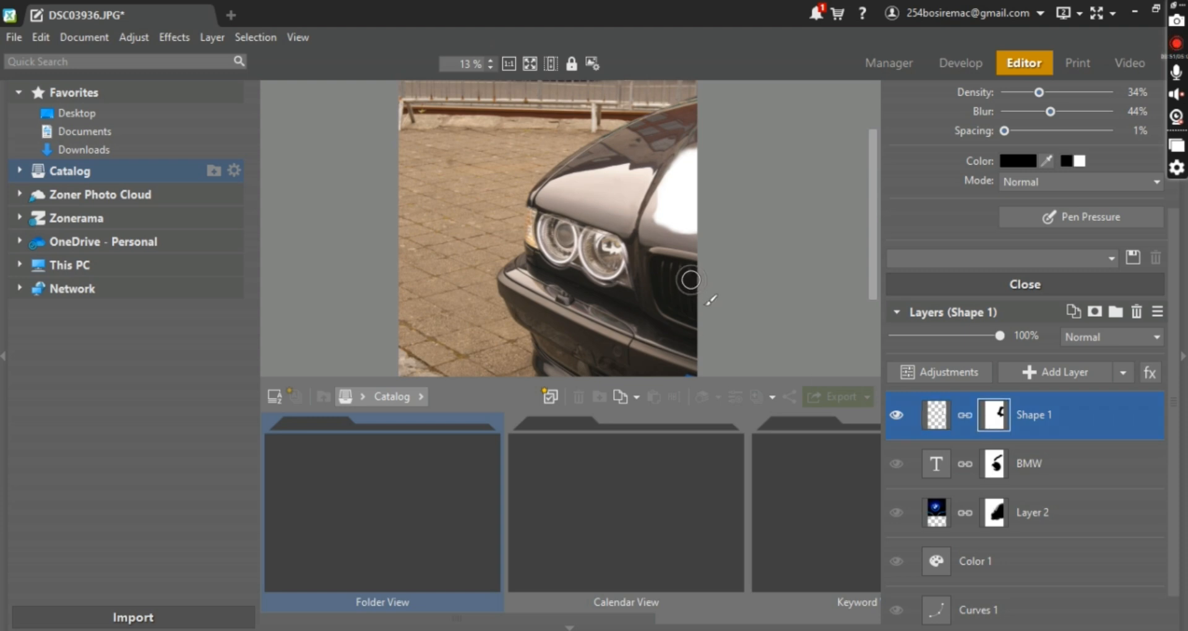
Set the Paintbrush color to dark gray and paint Shape 1's mask over the white patch on the hood
{"action": "left_click", "coordinate": [1018, 161]}
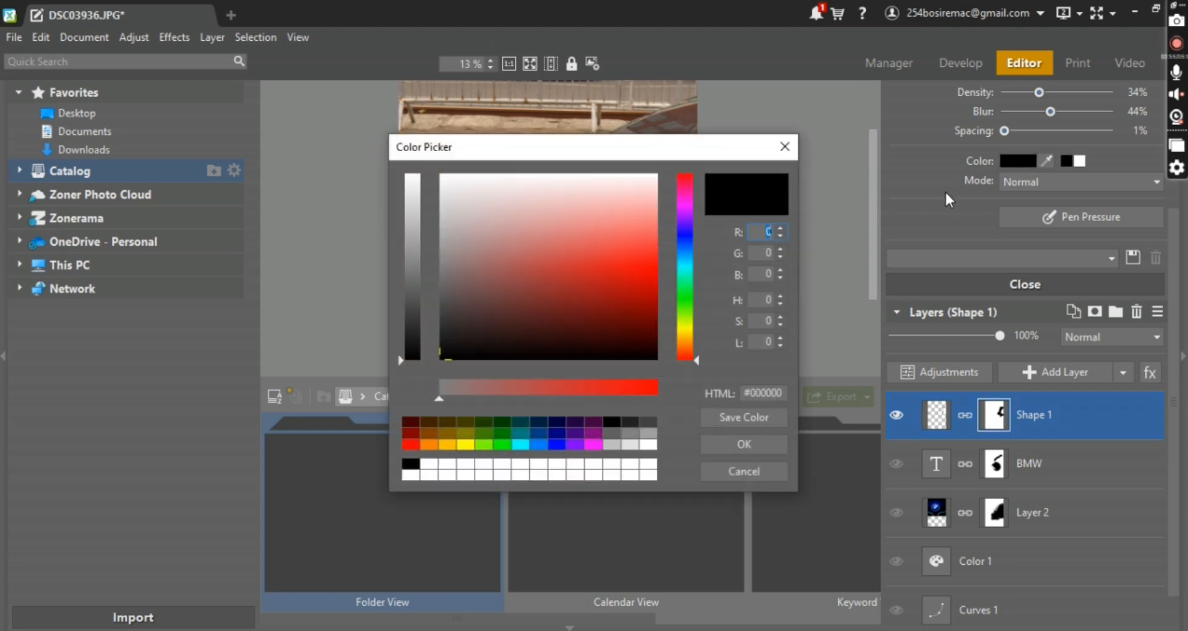
{"action": "left_click", "coordinate": [592, 432]}
{"action": "key", "text": "Return"}
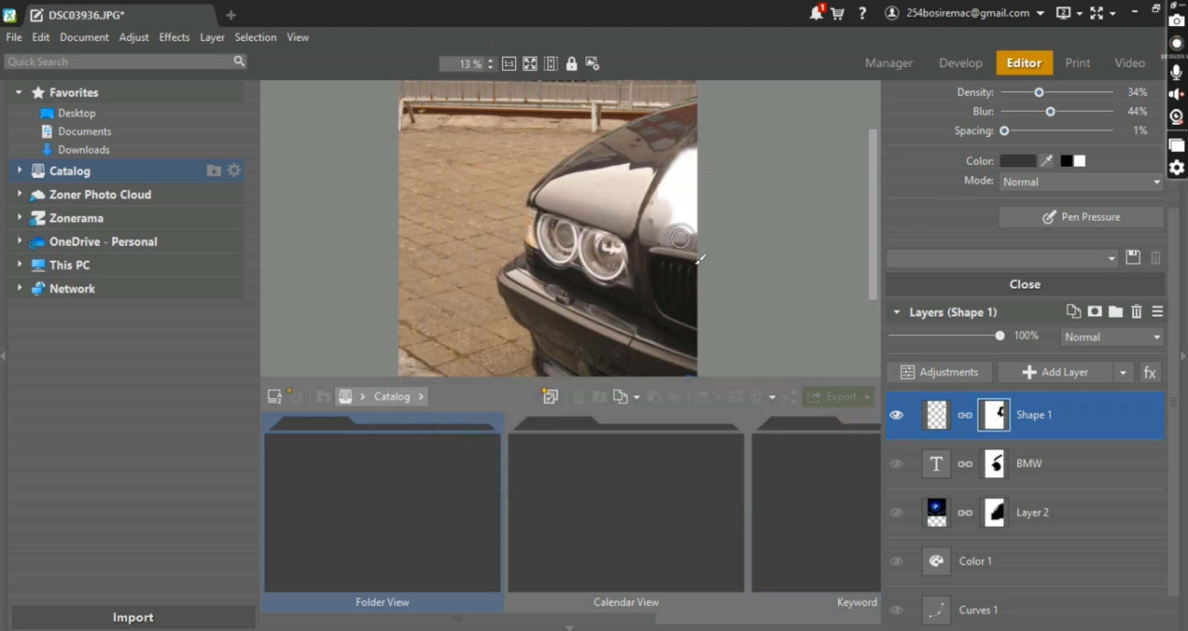
{"action": "mouse_move", "coordinate": [667, 198]}
{"action": "left_mouse_down"}
{"action": "mouse_move", "coordinate": [687, 176]}
{"action": "mouse_move", "coordinate": [672, 145]}
{"action": "mouse_move", "coordinate": [646, 151]}
{"action": "mouse_move", "coordinate": [633, 171]}
{"action": "mouse_move", "coordinate": [650, 154]}
{"action": "left_mouse_up"}
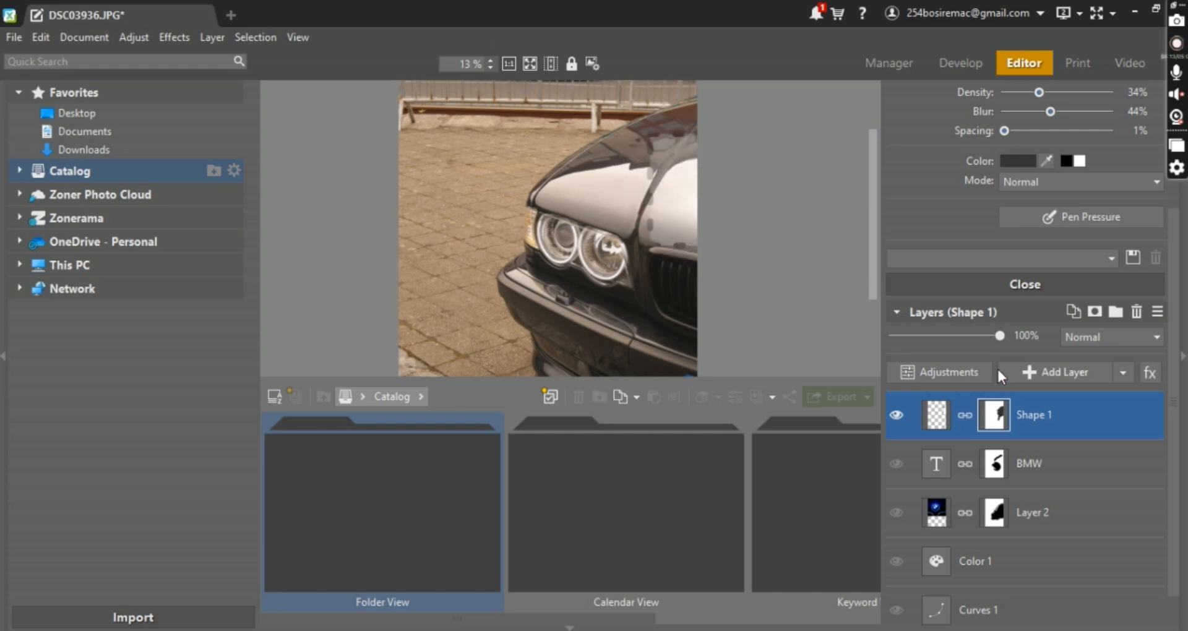
Show the BMW, Layer 2, Color 1 and Curves 1 layers again
{"action": "scroll", "coordinate": [976, 213], "scroll_direction": "up", "scroll_amount": 2}
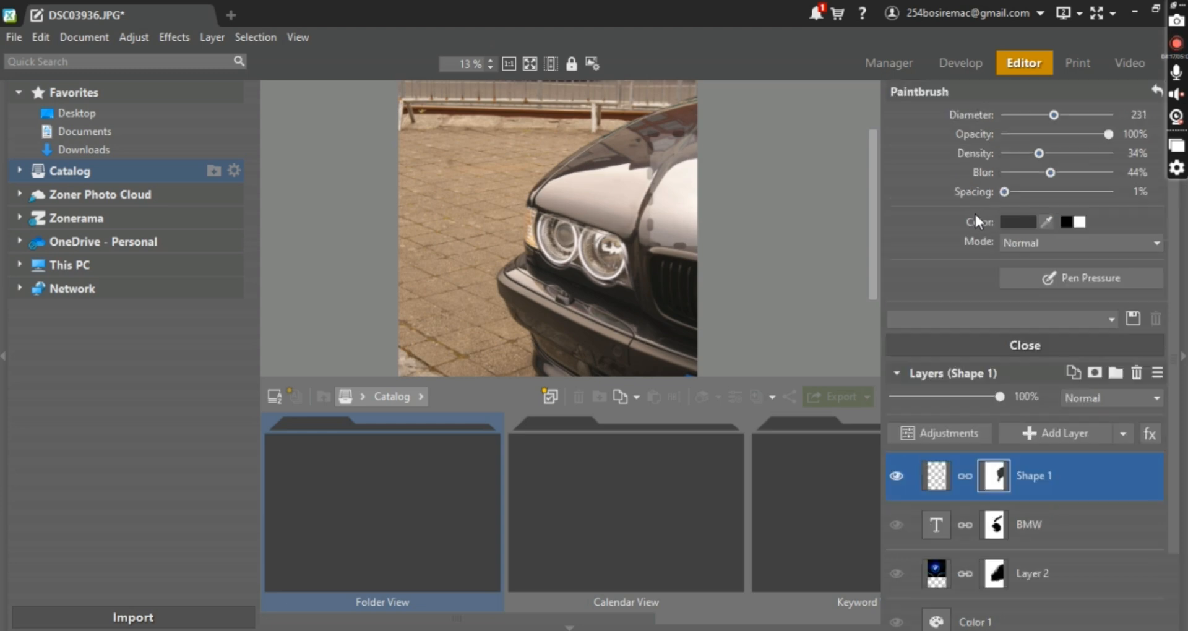
{"action": "left_click", "coordinate": [896, 574]}
{"action": "scroll", "coordinate": [949, 513], "scroll_direction": "down", "scroll_amount": 3}
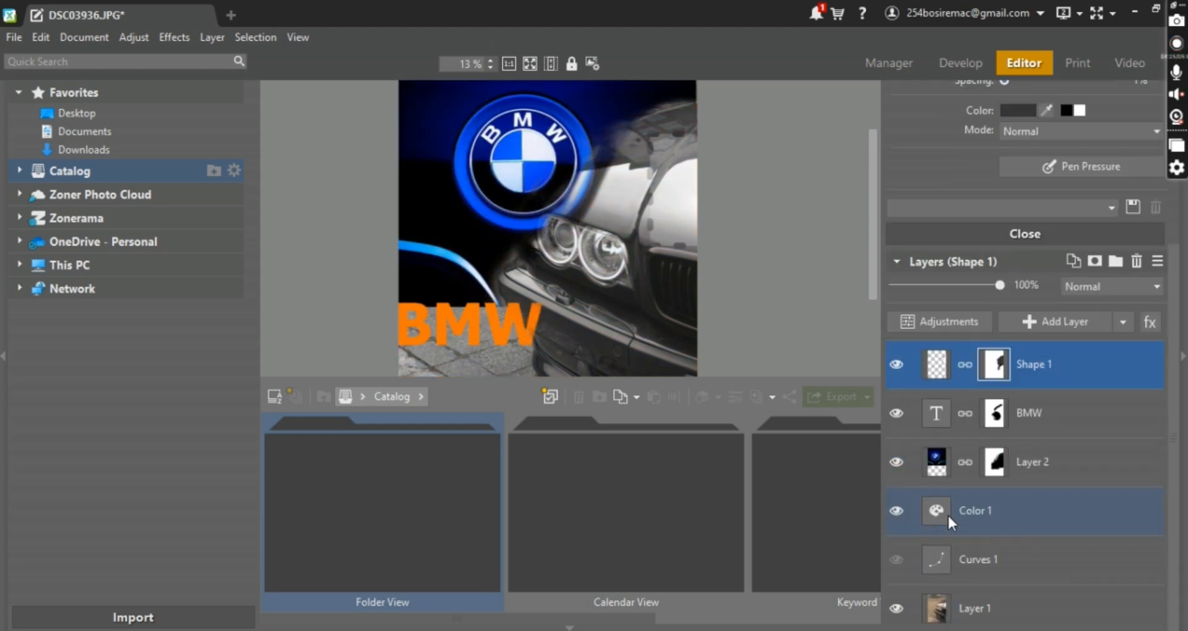
{"action": "left_click", "coordinate": [896, 559]}
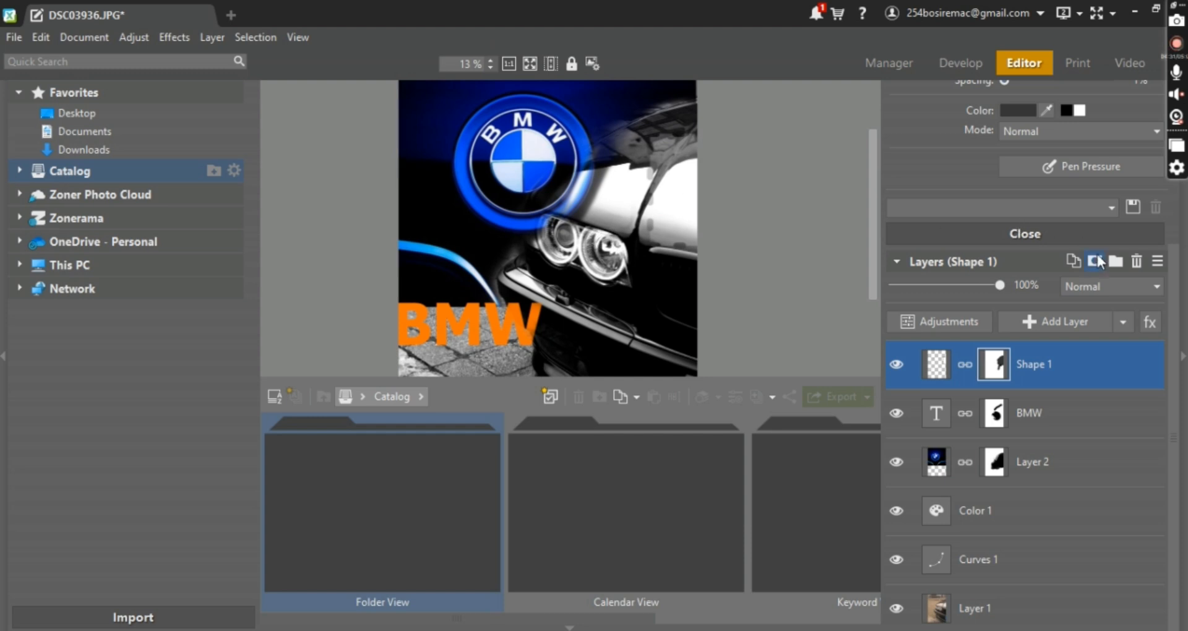
Set the Paintbrush color to black and paint Shape 1's mask across the hood between the headlights and the logo
{"action": "scroll", "coordinate": [664, 225], "scroll_direction": "down", "scroll_amount": 2}
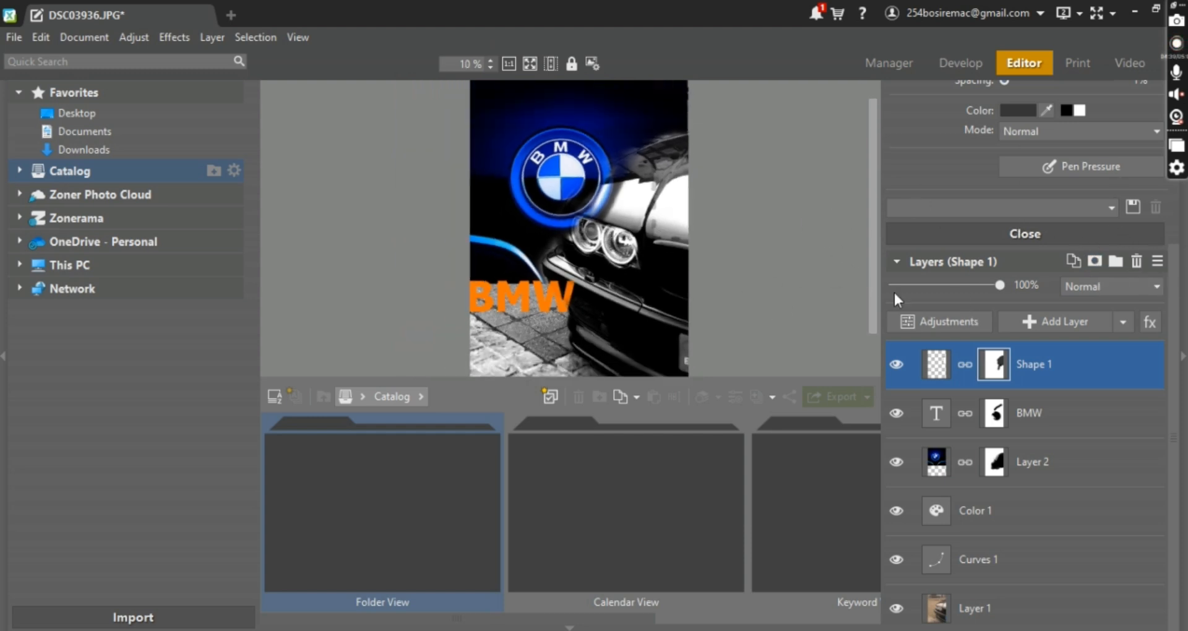
{"action": "scroll", "coordinate": [1119, 255], "scroll_direction": "up", "scroll_amount": 3}
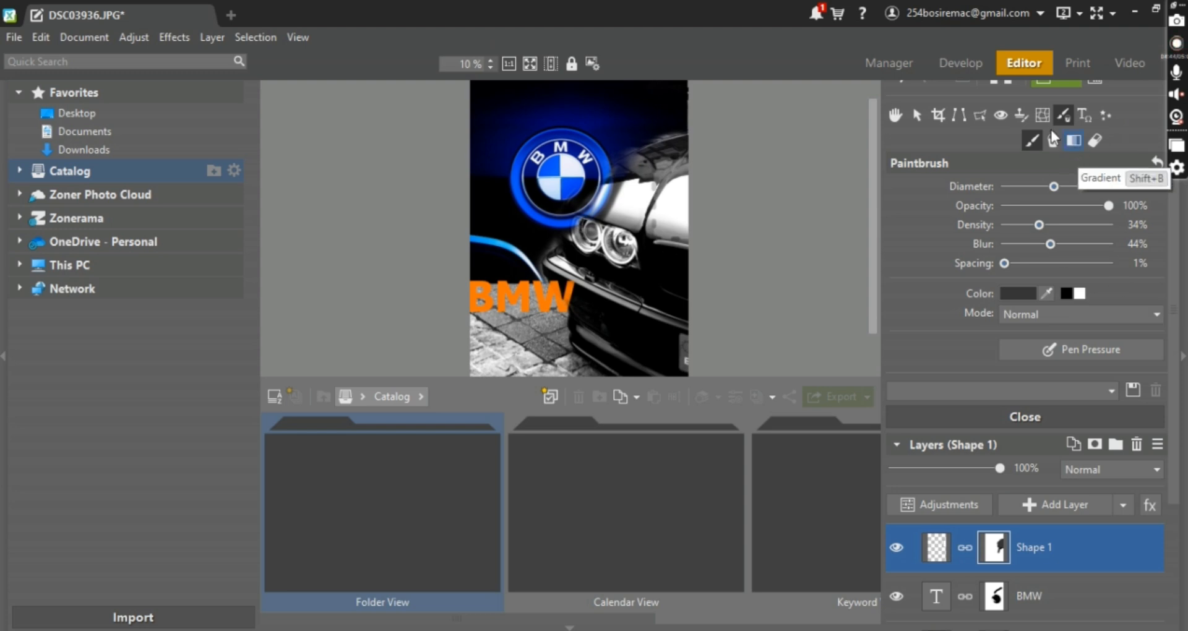
{"action": "left_click", "coordinate": [1067, 293]}
{"action": "mouse_move", "coordinate": [580, 208]}
{"action": "left_mouse_down"}
{"action": "mouse_move", "coordinate": [602, 217]}
{"action": "mouse_move", "coordinate": [601, 199]}
{"action": "left_mouse_up"}
{"action": "left_click", "coordinate": [1096, 140]}
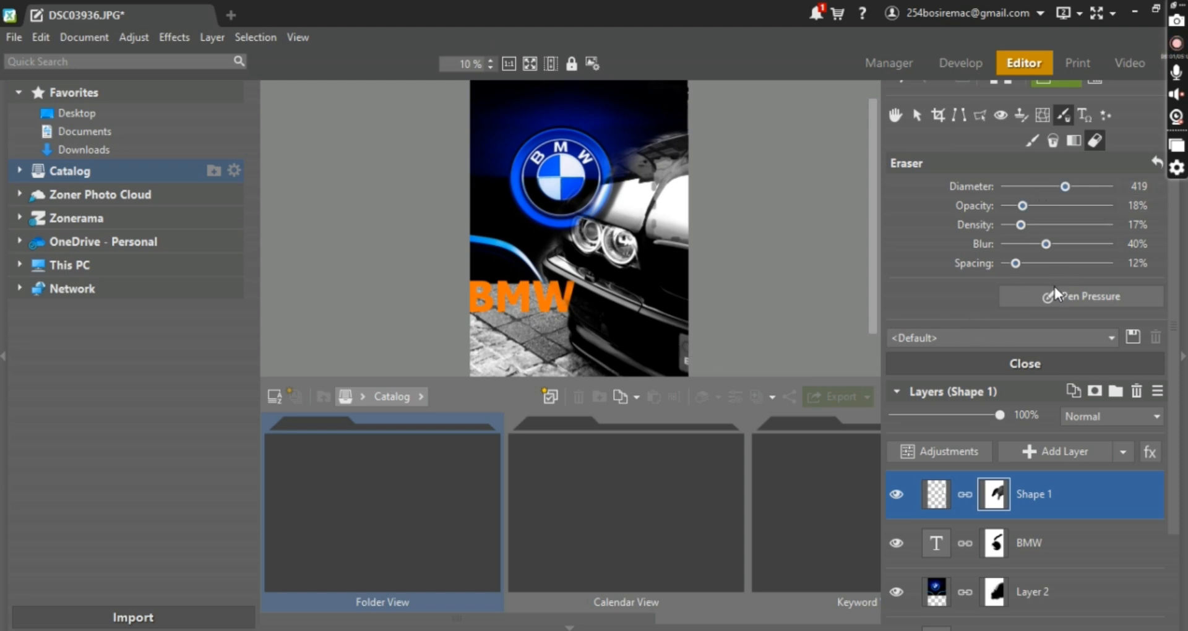
{"action": "key", "text": "b"}
{"action": "left_click", "coordinate": [1155, 533]}
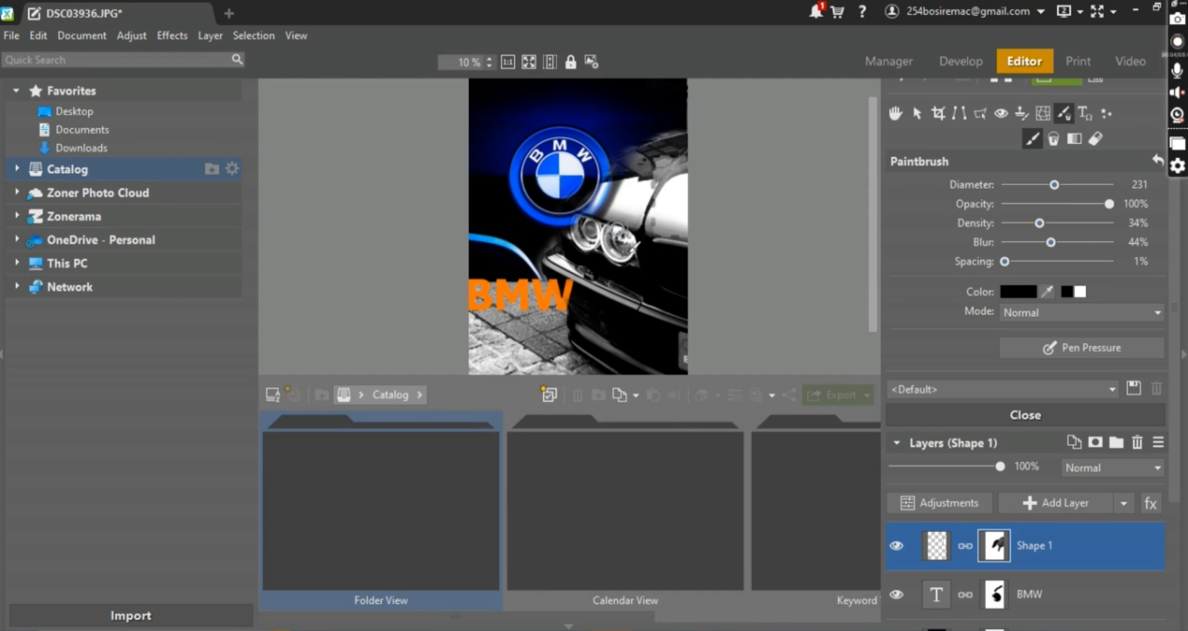
{"action": "scroll", "coordinate": [635, 238], "scroll_direction": "up", "scroll_amount": 2}
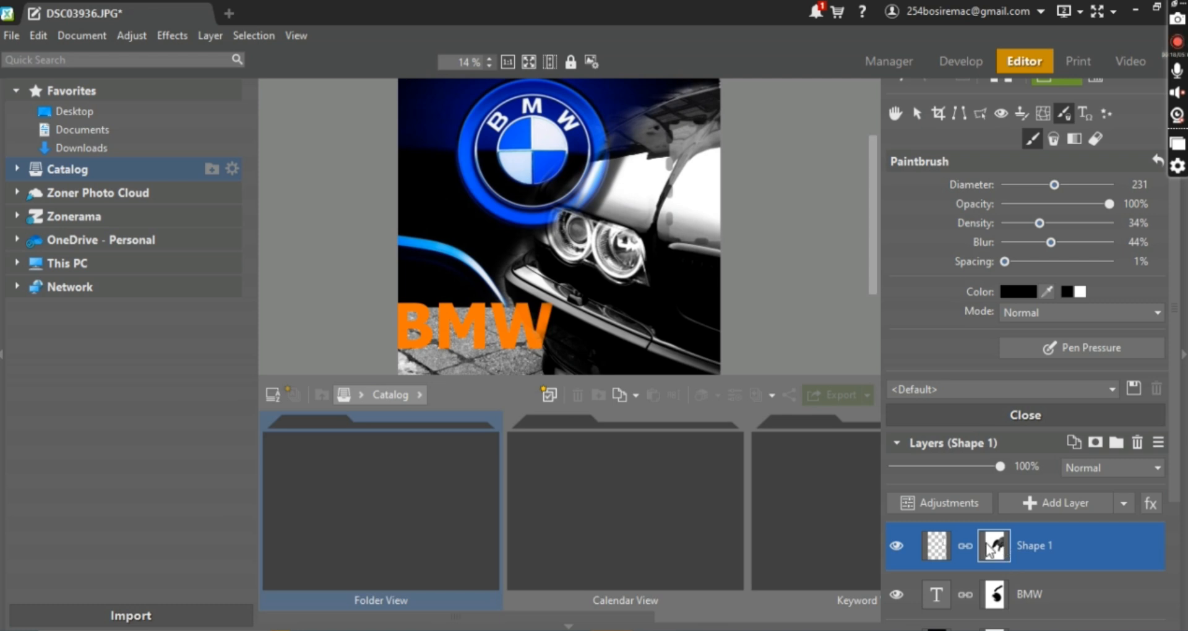
Paint black strokes on Shape 1's layer content across the hood, headlights and logo with the Paintbrush
{"action": "left_click", "coordinate": [947, 542]}
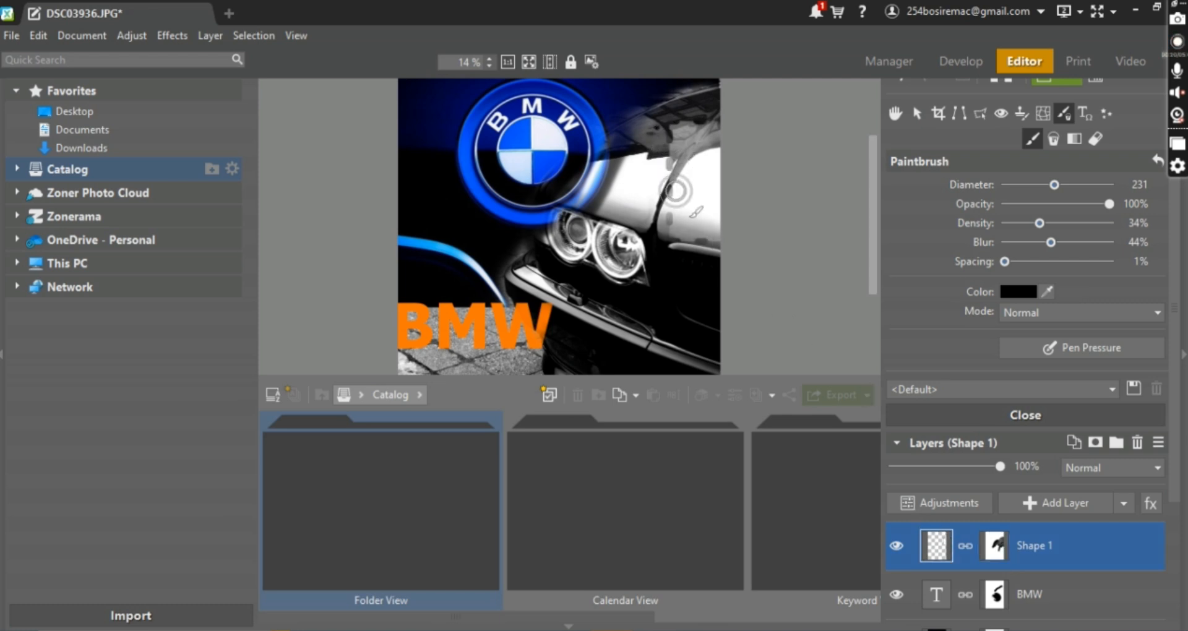
{"action": "left_click", "coordinate": [1094, 140]}
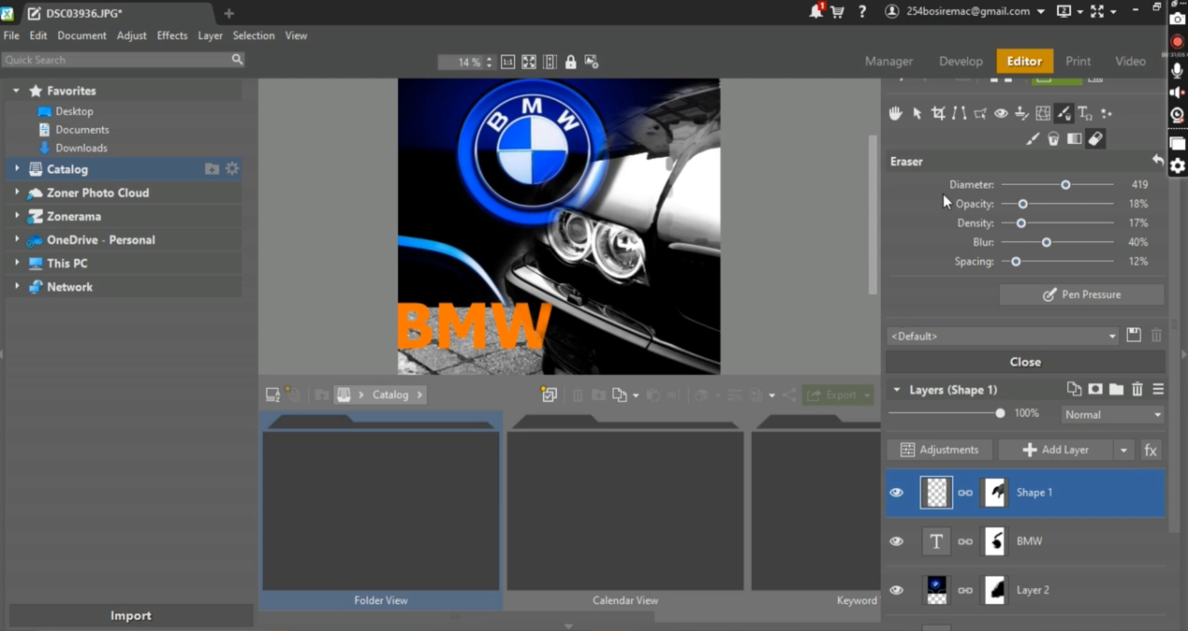
{"action": "left_click", "coordinate": [1029, 141]}
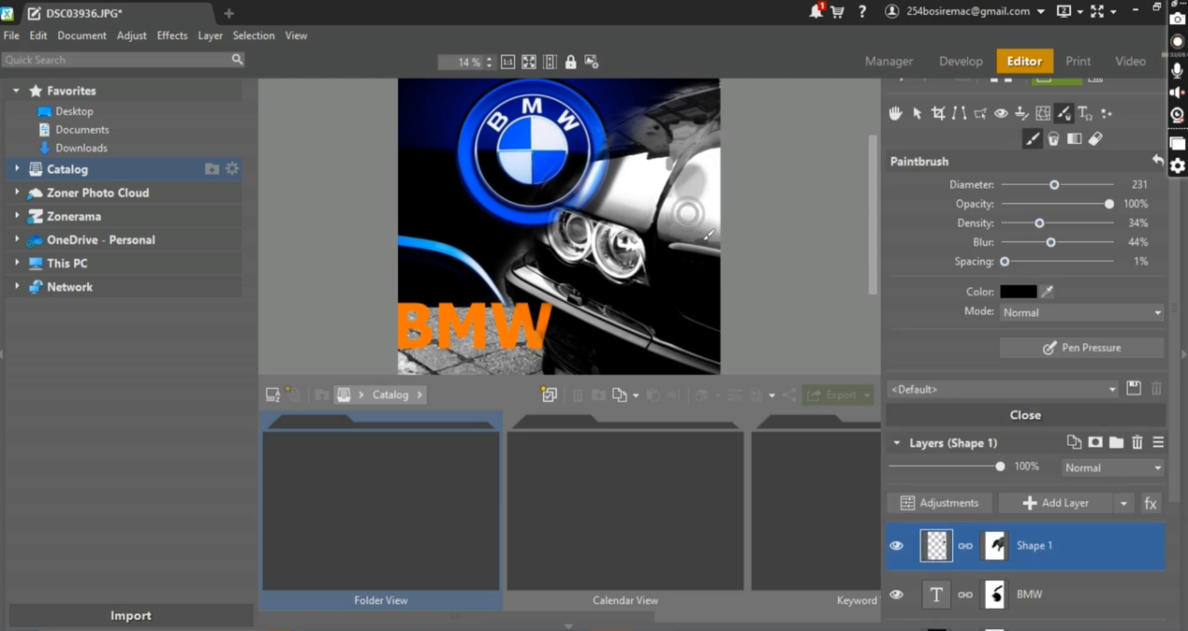
{"action": "mouse_move", "coordinate": [658, 239]}
{"action": "left_mouse_down"}
{"action": "mouse_move", "coordinate": [696, 177]}
{"action": "mouse_move", "coordinate": [678, 177]}
{"action": "mouse_move", "coordinate": [692, 145]}
{"action": "mouse_move", "coordinate": [651, 195]}
{"action": "mouse_move", "coordinate": [649, 169]}
{"action": "left_mouse_up"}
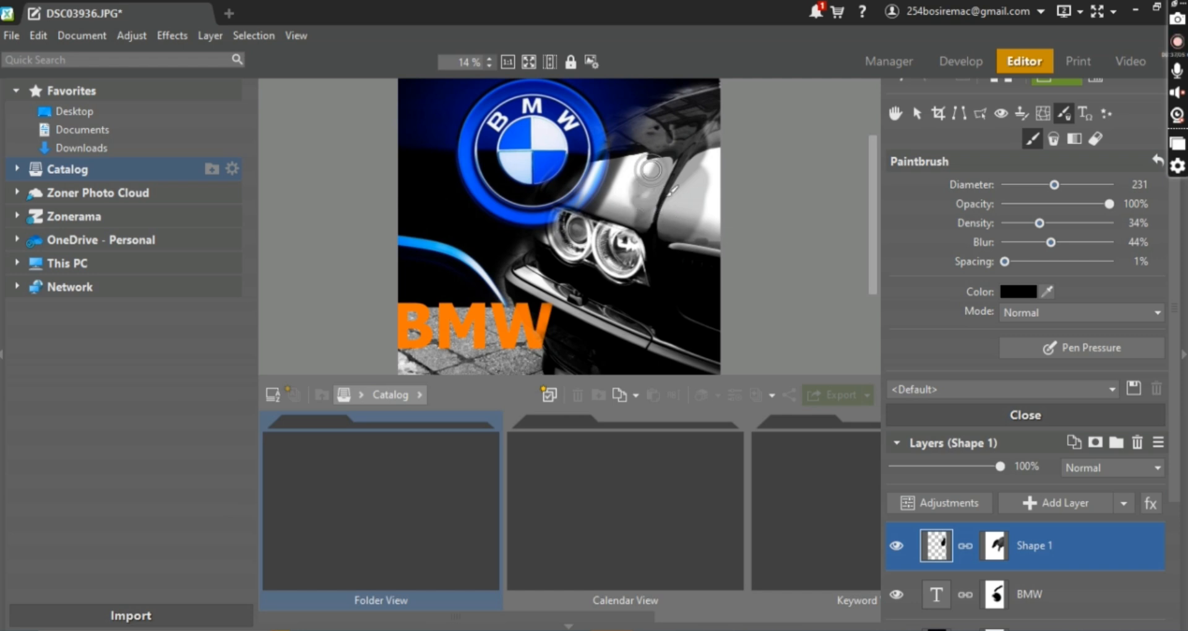
{"action": "mouse_move", "coordinate": [582, 277]}
{"action": "left_mouse_down"}
{"action": "mouse_move", "coordinate": [646, 172]}
{"action": "mouse_move", "coordinate": [590, 248]}
{"action": "mouse_move", "coordinate": [627, 174]}
{"action": "mouse_move", "coordinate": [548, 296]}
{"action": "mouse_move", "coordinate": [634, 152]}
{"action": "mouse_move", "coordinate": [603, 214]}
{"action": "mouse_move", "coordinate": [630, 165]}
{"action": "mouse_move", "coordinate": [571, 249]}
{"action": "mouse_move", "coordinate": [639, 121]}
{"action": "mouse_move", "coordinate": [576, 207]}
{"action": "mouse_move", "coordinate": [611, 138]}
{"action": "mouse_move", "coordinate": [574, 202]}
{"action": "mouse_move", "coordinate": [639, 120]}
{"action": "mouse_move", "coordinate": [712, 75]}
{"action": "mouse_move", "coordinate": [628, 144]}
{"action": "mouse_move", "coordinate": [684, 89]}
{"action": "mouse_move", "coordinate": [694, 144]}
{"action": "mouse_move", "coordinate": [709, 142]}
{"action": "mouse_move", "coordinate": [716, 82]}
{"action": "mouse_move", "coordinate": [704, 185]}
{"action": "mouse_move", "coordinate": [717, 277]}
{"action": "mouse_move", "coordinate": [697, 100]}
{"action": "mouse_move", "coordinate": [632, 161]}
{"action": "mouse_move", "coordinate": [599, 238]}
{"action": "mouse_move", "coordinate": [645, 135]}
{"action": "mouse_move", "coordinate": [529, 214]}
{"action": "mouse_move", "coordinate": [649, 107]}
{"action": "mouse_move", "coordinate": [475, 233]}
{"action": "mouse_move", "coordinate": [584, 174]}
{"action": "mouse_move", "coordinate": [630, 178]}
{"action": "mouse_move", "coordinate": [574, 243]}
{"action": "mouse_move", "coordinate": [579, 221]}
{"action": "mouse_move", "coordinate": [672, 230]}
{"action": "mouse_move", "coordinate": [616, 214]}
{"action": "mouse_move", "coordinate": [607, 167]}
{"action": "mouse_move", "coordinate": [671, 178]}
{"action": "mouse_move", "coordinate": [708, 281]}
{"action": "mouse_move", "coordinate": [678, 220]}
{"action": "mouse_move", "coordinate": [694, 259]}
{"action": "mouse_move", "coordinate": [713, 231]}
{"action": "left_mouse_up"}
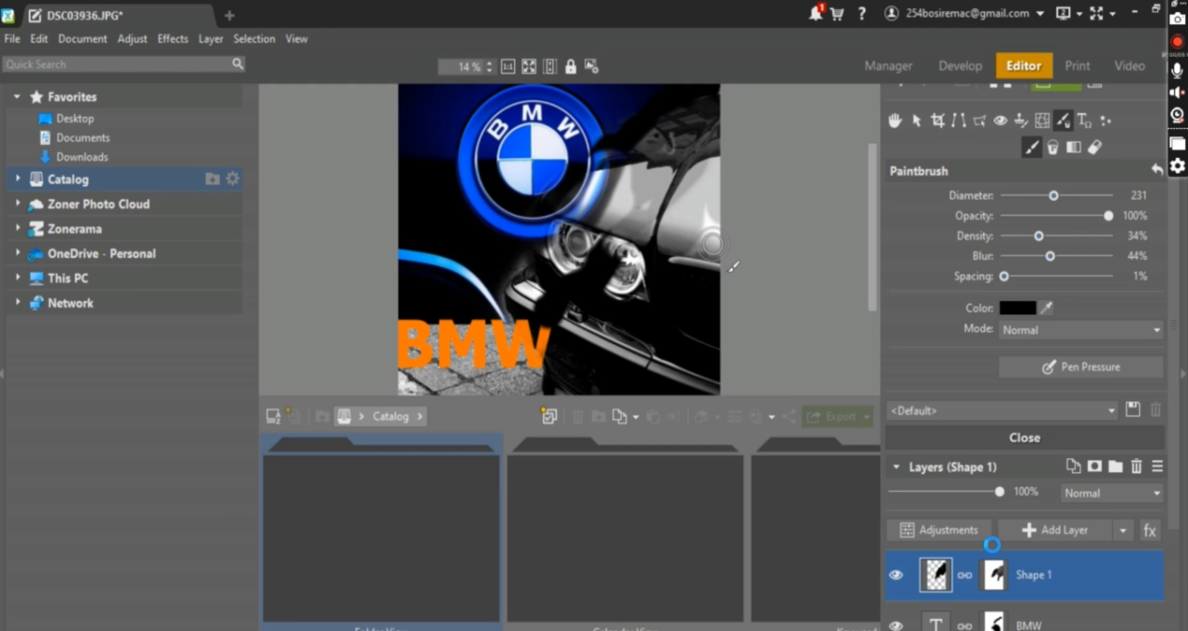
Apply Hide All to Shape 1's mask and paint the BMW text's mask black where the W overlaps the bumper
{"action": "right_click", "coordinate": [995, 580]}
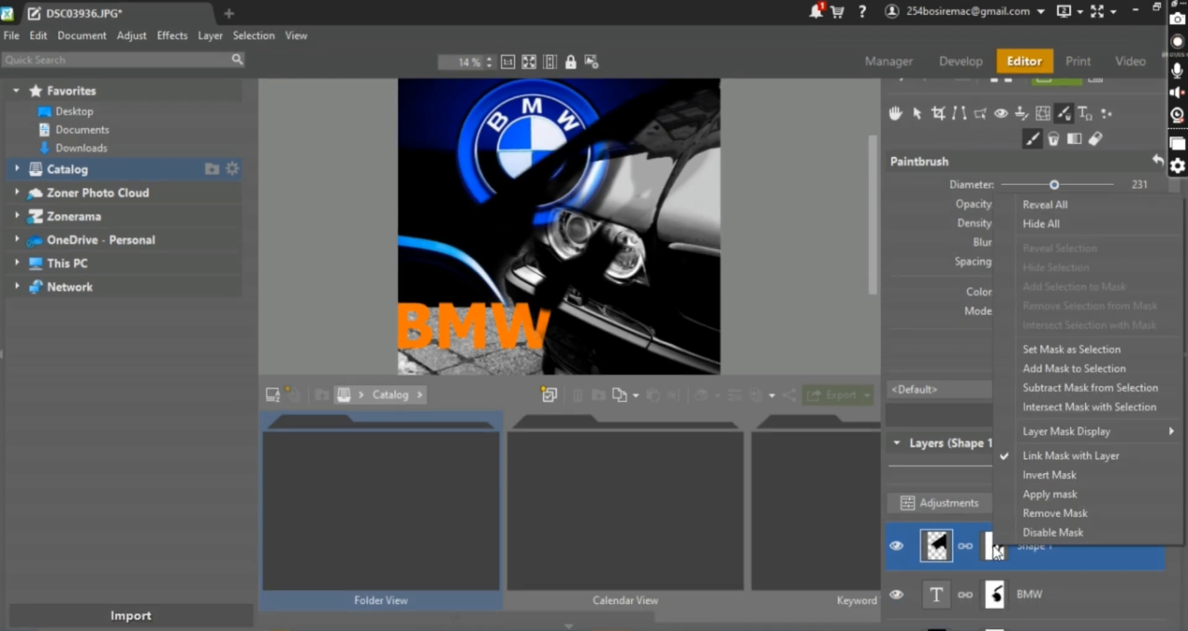
{"action": "left_click", "coordinate": [1058, 226]}
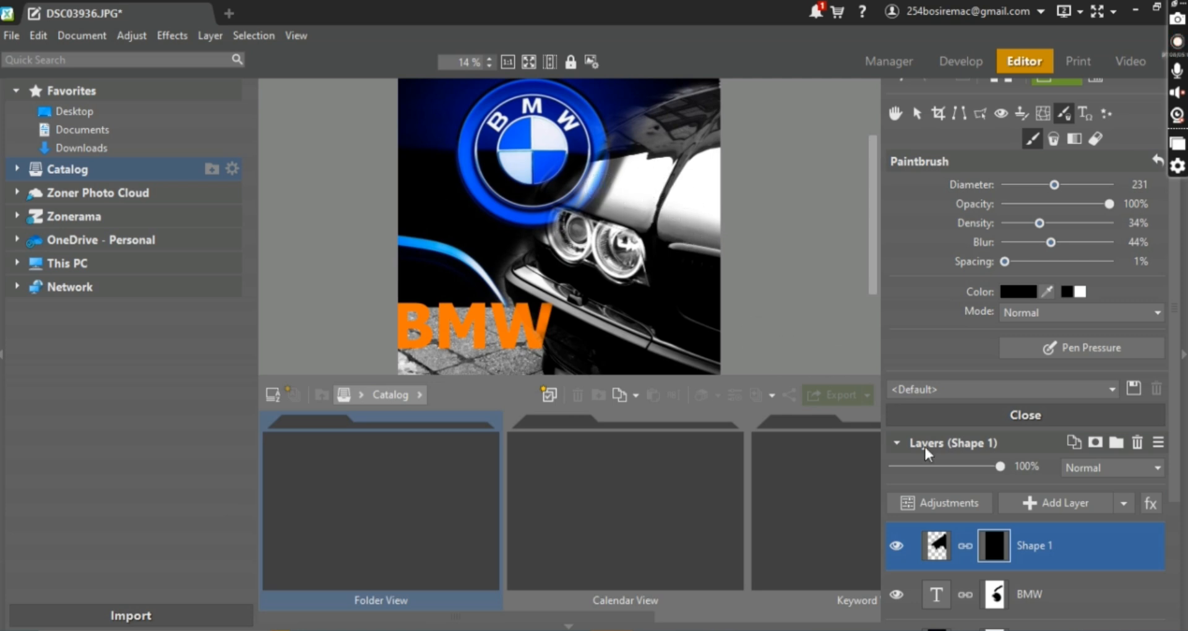
{"action": "left_click", "coordinate": [997, 595]}
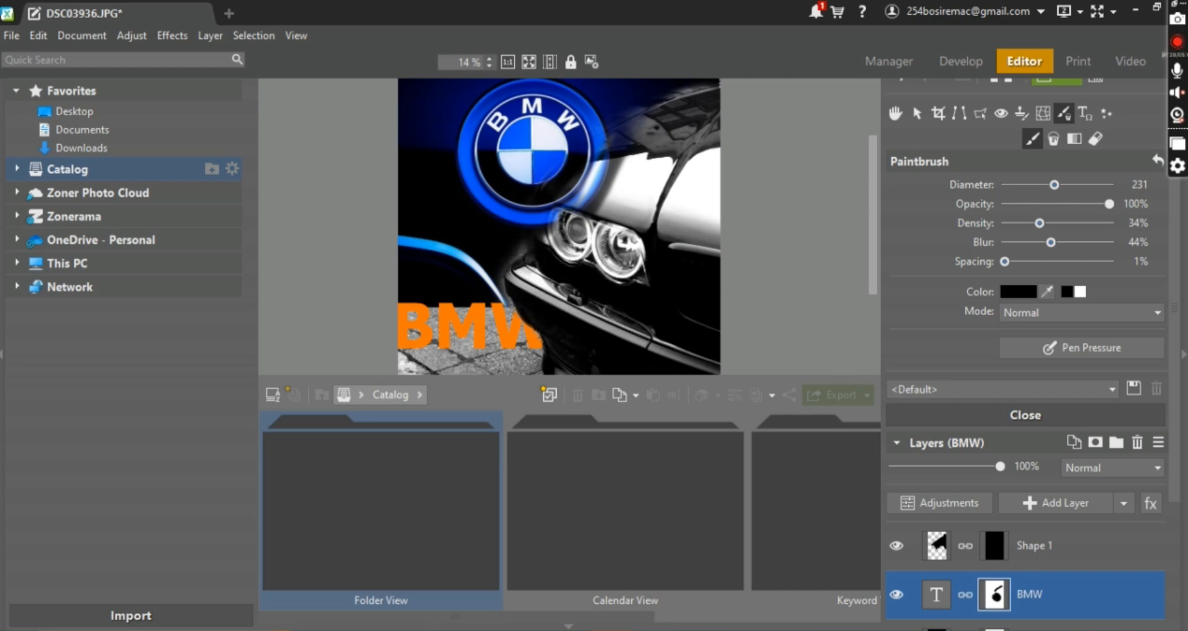
Paint Layer 2's mask black along the car's front edge to reveal the hood, headlights and fender over the logo
{"action": "scroll", "coordinate": [1075, 599], "scroll_direction": "down", "scroll_amount": 3}
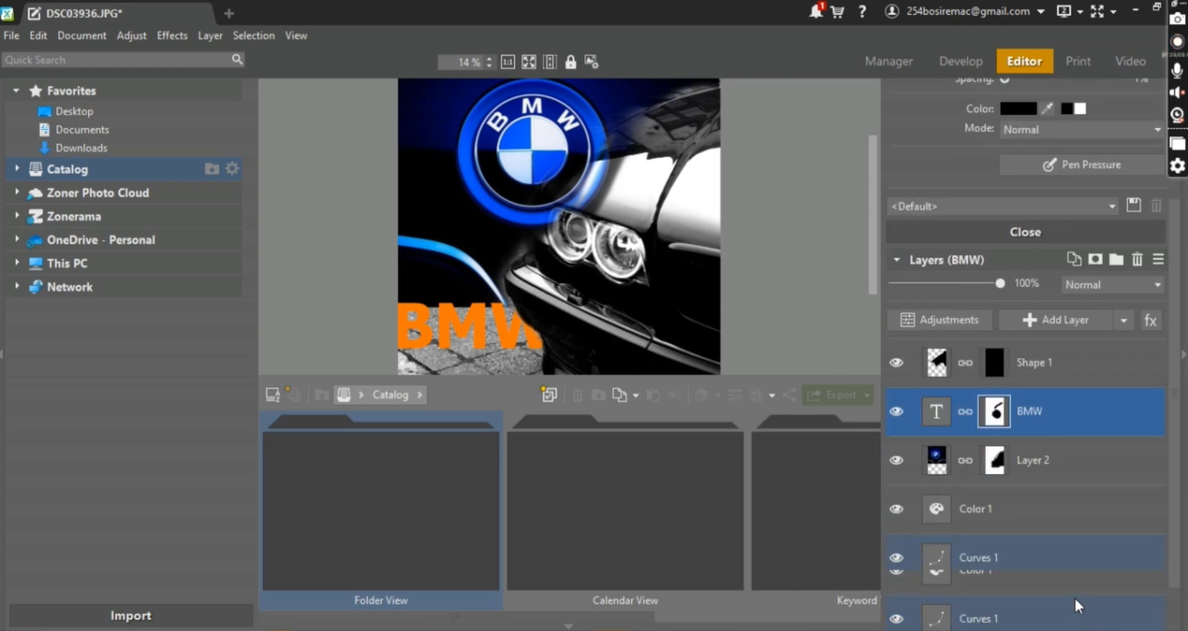
{"action": "left_click", "coordinate": [945, 463]}
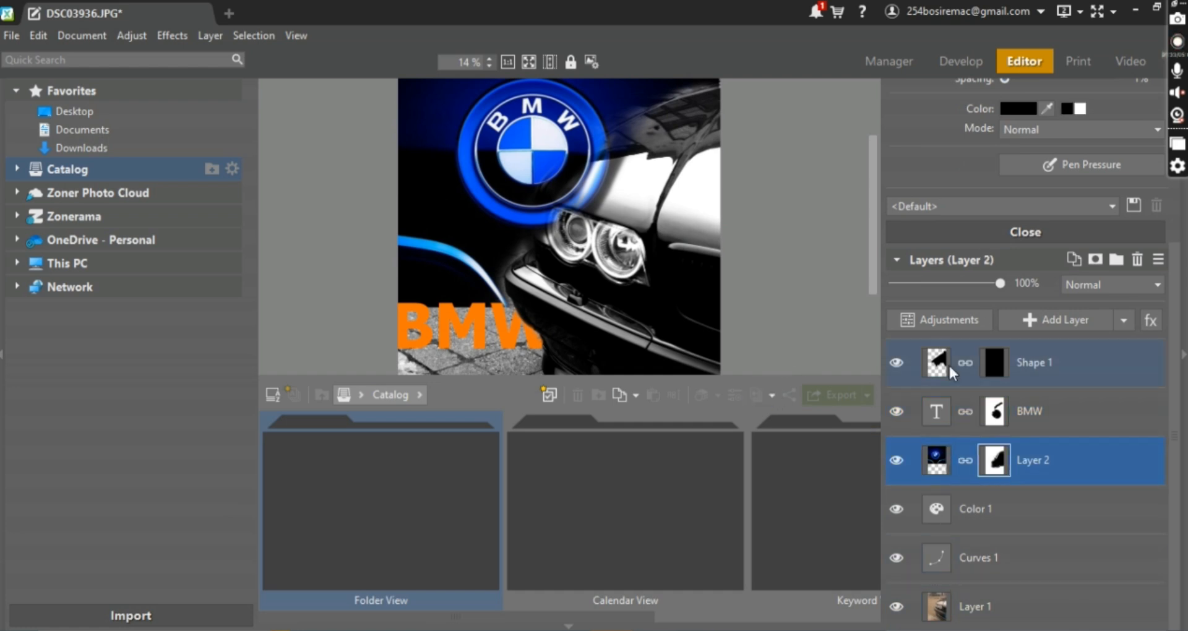
{"action": "mouse_move", "coordinate": [604, 239]}
{"action": "left_mouse_down"}
{"action": "mouse_move", "coordinate": [566, 216]}
{"action": "mouse_move", "coordinate": [582, 186]}
{"action": "mouse_move", "coordinate": [561, 198]}
{"action": "mouse_move", "coordinate": [607, 179]}
{"action": "mouse_move", "coordinate": [582, 207]}
{"action": "mouse_move", "coordinate": [619, 164]}
{"action": "mouse_move", "coordinate": [566, 185]}
{"action": "mouse_move", "coordinate": [708, 97]}
{"action": "mouse_move", "coordinate": [651, 121]}
{"action": "mouse_move", "coordinate": [618, 153]}
{"action": "mouse_move", "coordinate": [633, 134]}
{"action": "mouse_move", "coordinate": [665, 134]}
{"action": "mouse_move", "coordinate": [542, 206]}
{"action": "mouse_move", "coordinate": [550, 214]}
{"action": "mouse_move", "coordinate": [560, 201]}
{"action": "mouse_move", "coordinate": [545, 222]}
{"action": "mouse_move", "coordinate": [559, 265]}
{"action": "left_mouse_up"}
{"action": "mouse_move", "coordinate": [548, 265]}
{"action": "left_mouse_down"}
{"action": "mouse_move", "coordinate": [523, 279]}
{"action": "mouse_move", "coordinate": [548, 272]}
{"action": "mouse_move", "coordinate": [567, 247]}
{"action": "mouse_move", "coordinate": [564, 203]}
{"action": "mouse_move", "coordinate": [588, 197]}
{"action": "mouse_move", "coordinate": [600, 218]}
{"action": "left_mouse_up"}
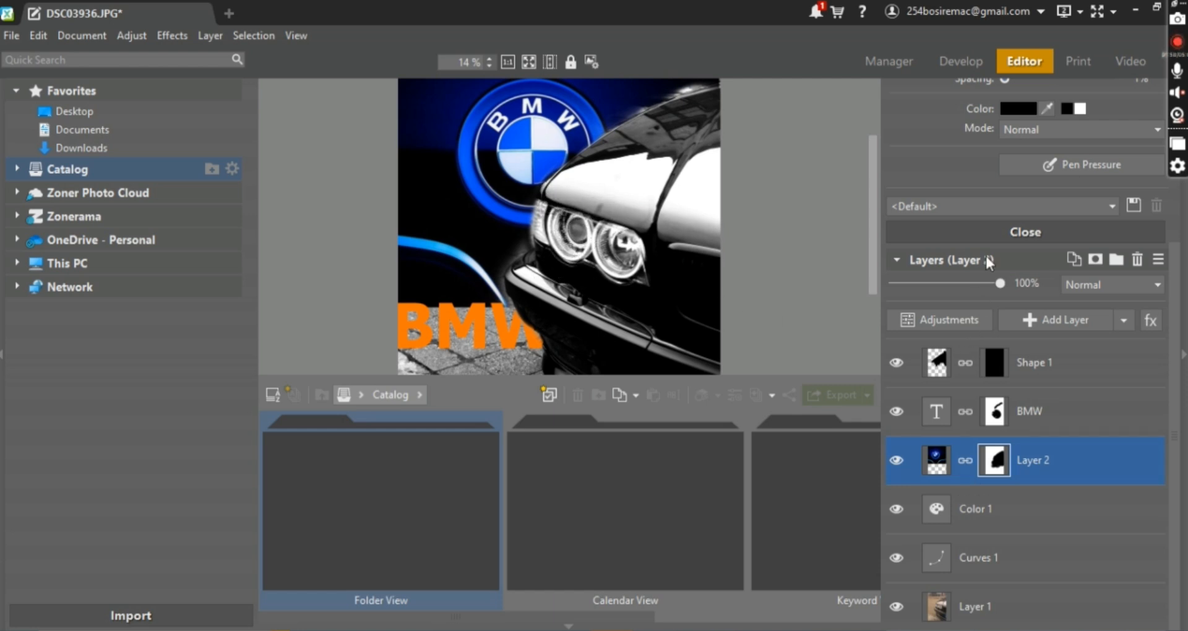
Retouch Layer 2's mask between the blue curve and the bumper with the Eraser, and set the Eraser diameter to 151
{"action": "scroll", "coordinate": [1049, 192], "scroll_direction": "up", "scroll_amount": 3}
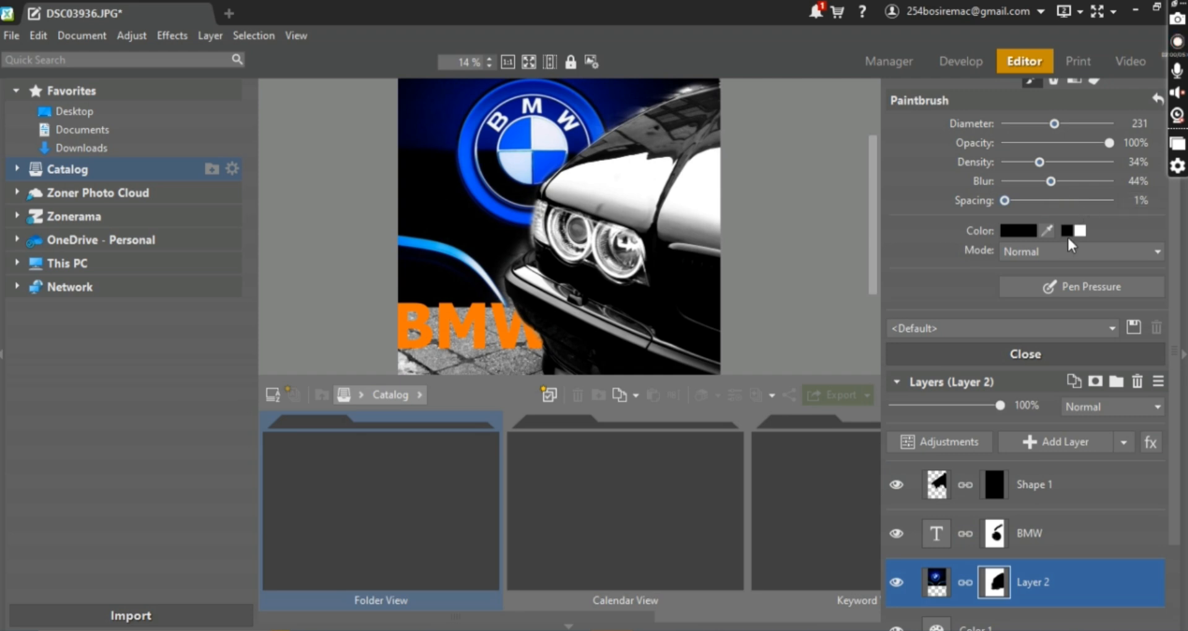
{"action": "scroll", "coordinate": [1042, 200], "scroll_direction": "up", "scroll_amount": 2}
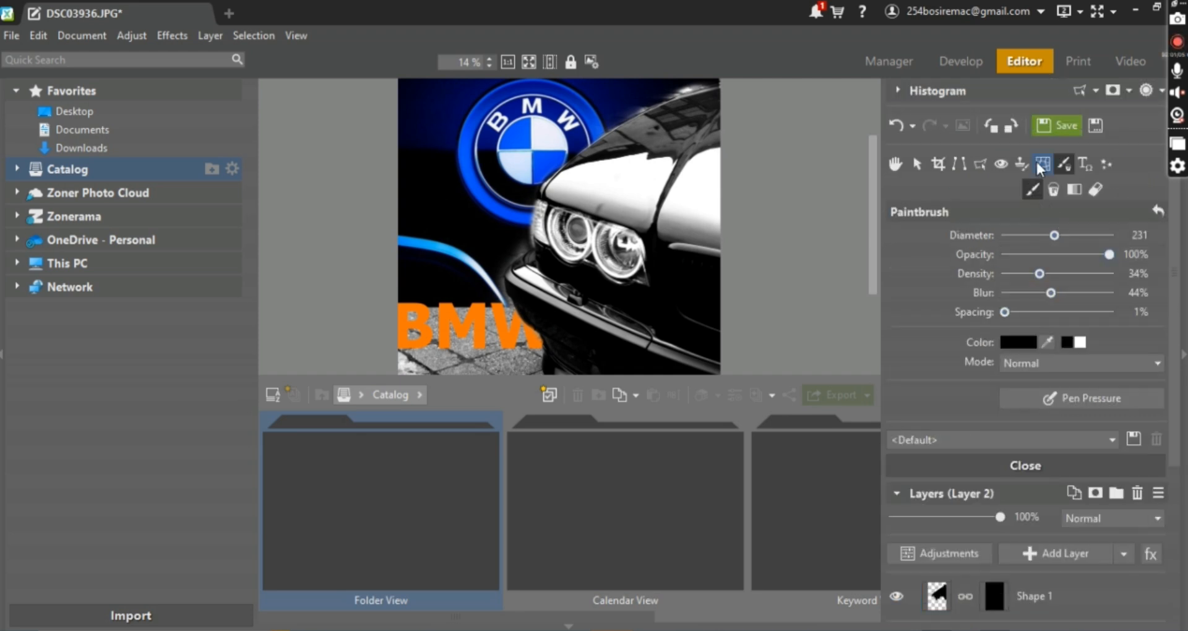
{"action": "left_click", "coordinate": [1090, 191]}
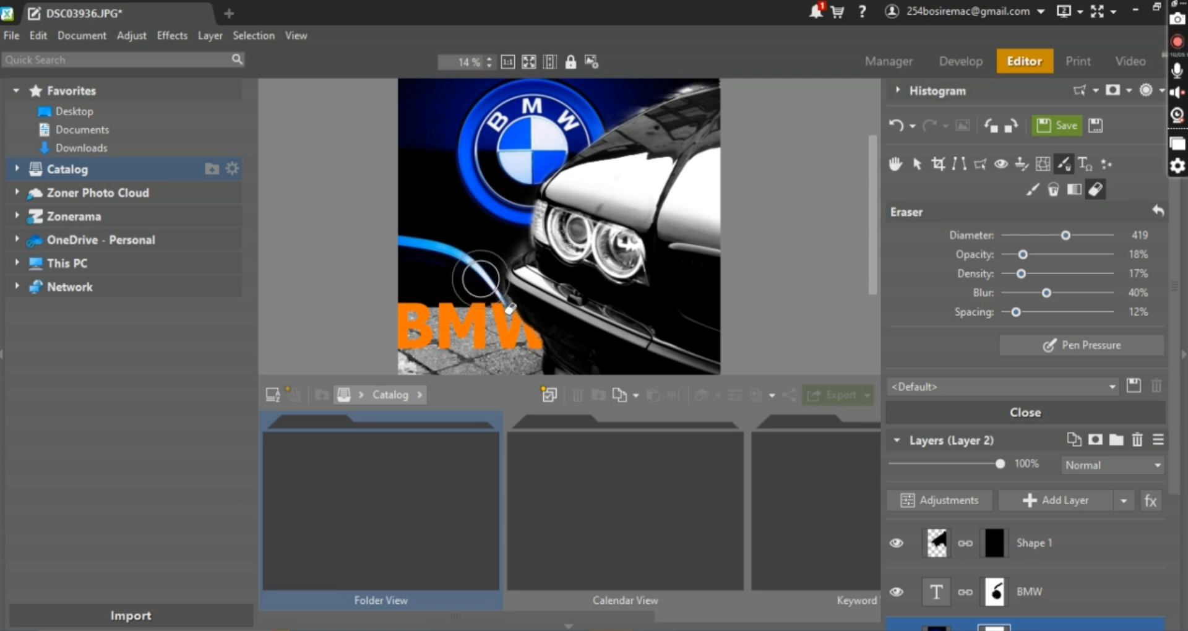
{"action": "left_click_drag", "start_coordinate": [480, 279], "coordinate": [495, 241]}
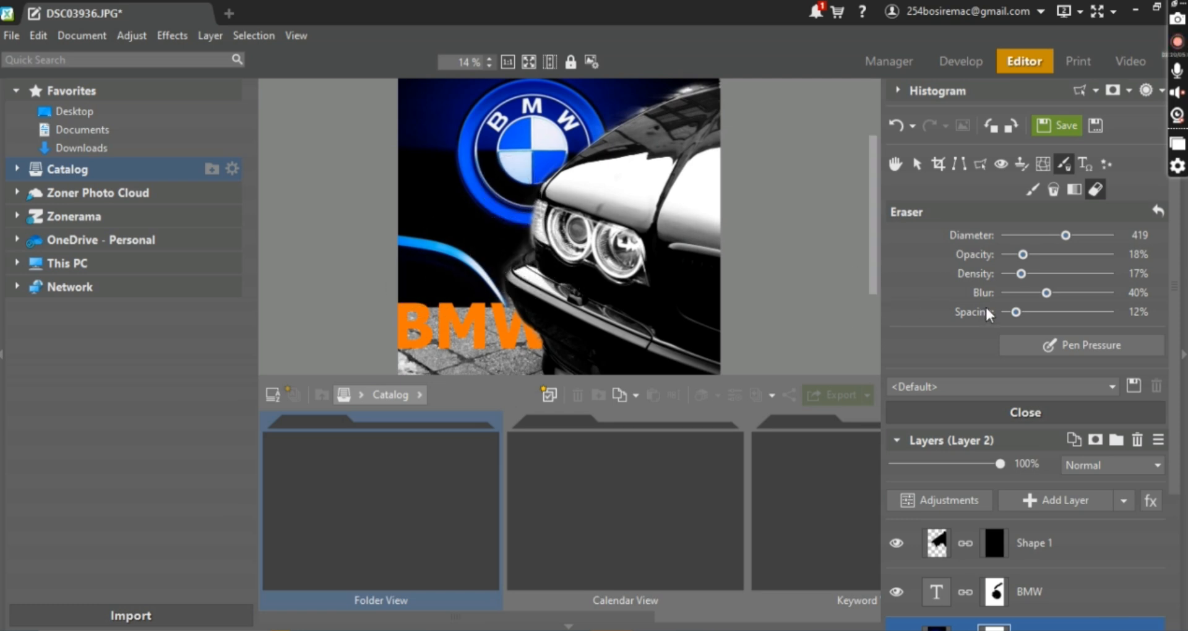
{"action": "left_click_drag", "start_coordinate": [1066, 235], "coordinate": [1048, 235]}
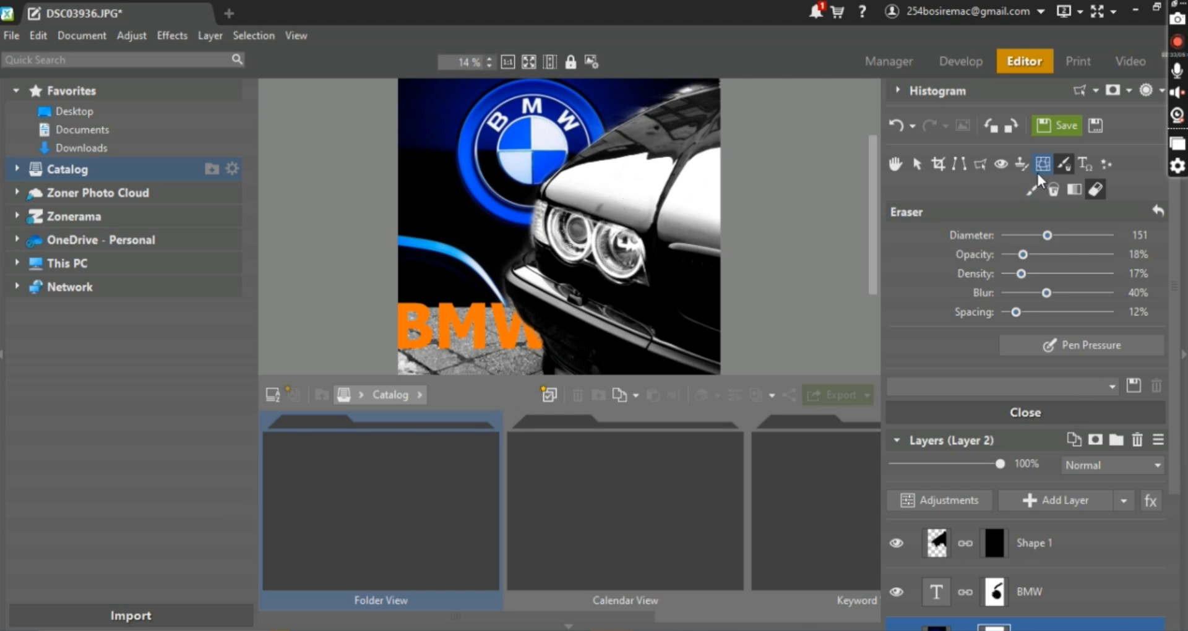
Switch to the Paintbrush and set its diameter to 28 for fine work on Layer 2's mask
{"action": "left_click", "coordinate": [1031, 190]}
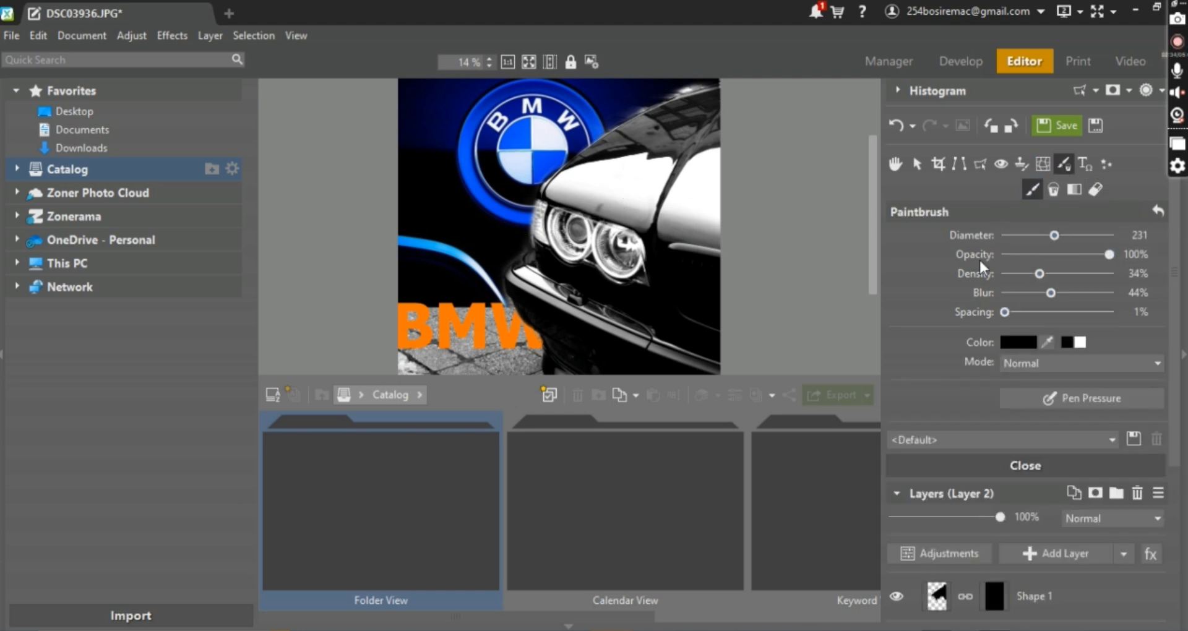
{"action": "left_click_drag", "start_coordinate": [1054, 236], "coordinate": [1024, 235]}
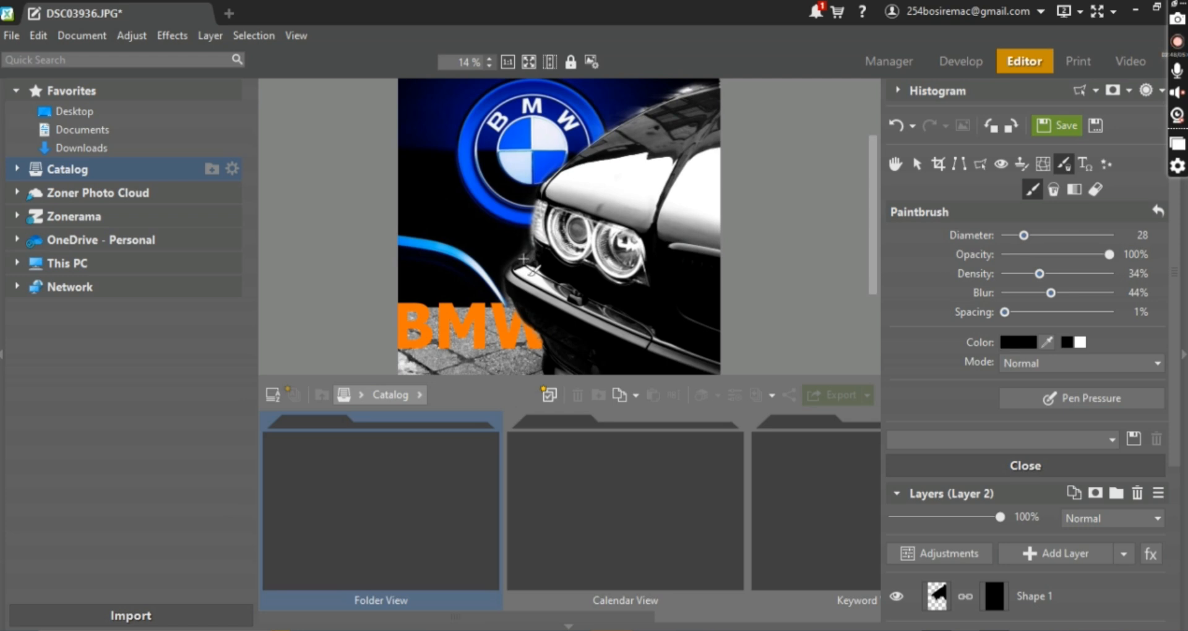
{"action": "scroll", "coordinate": [551, 248], "scroll_direction": "down", "scroll_amount": 5}
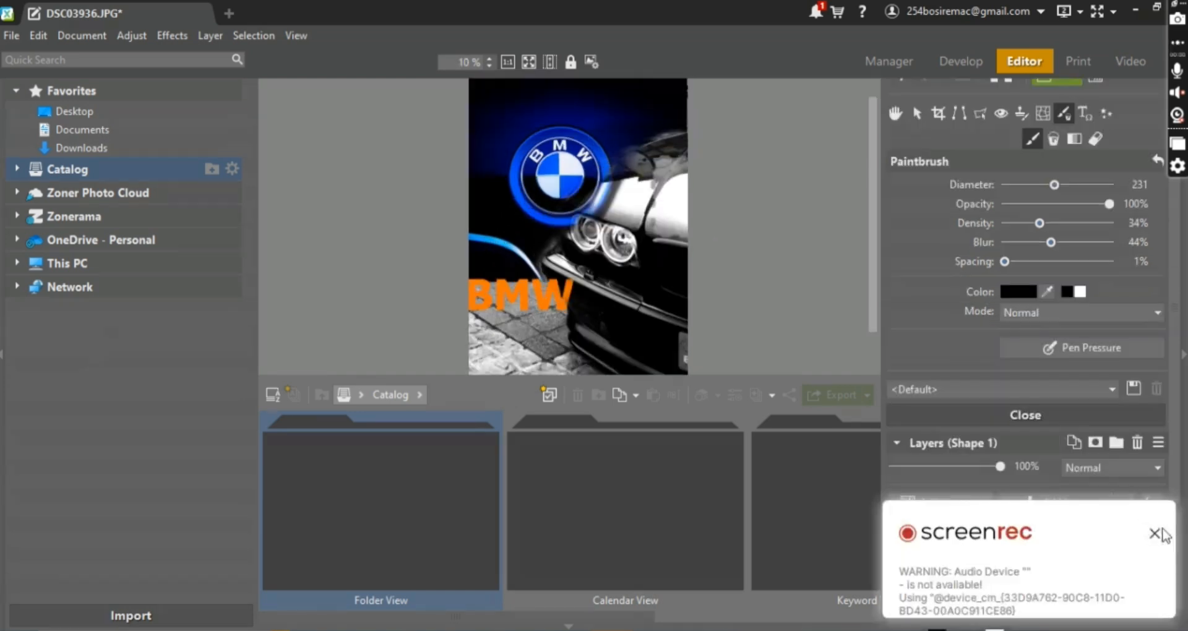
Dismiss the recorder notification and paint Shape 1's layer content black over the hood, headlights and logo
{"action": "left_click", "coordinate": [1155, 533]}
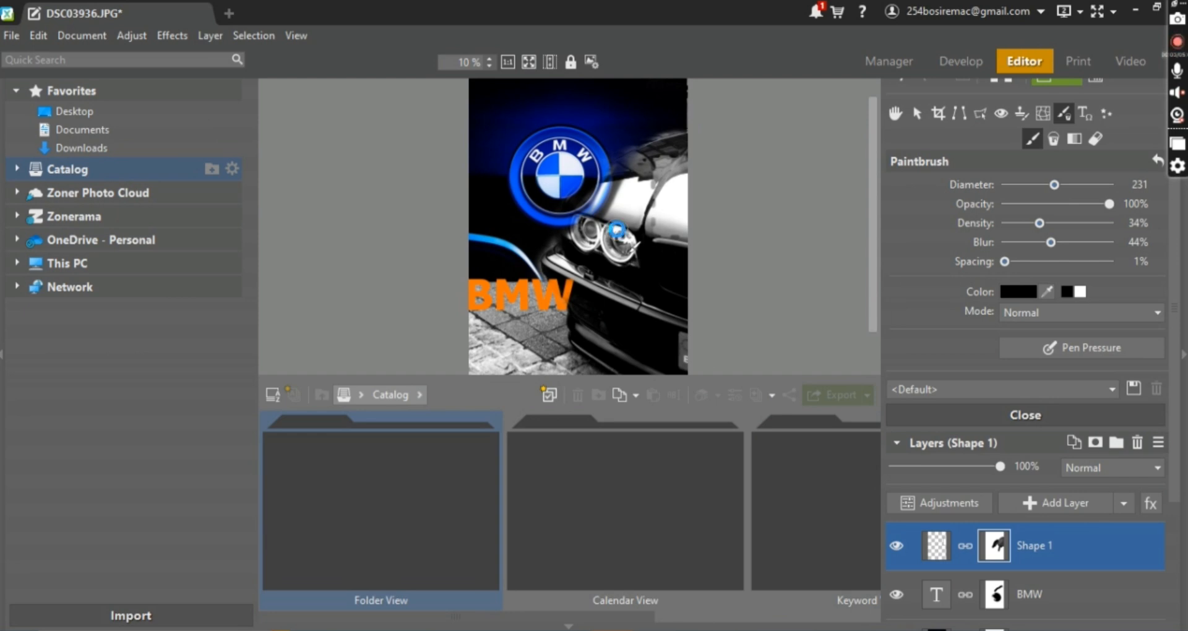
{"action": "scroll", "coordinate": [636, 246], "scroll_direction": "up", "scroll_amount": 3}
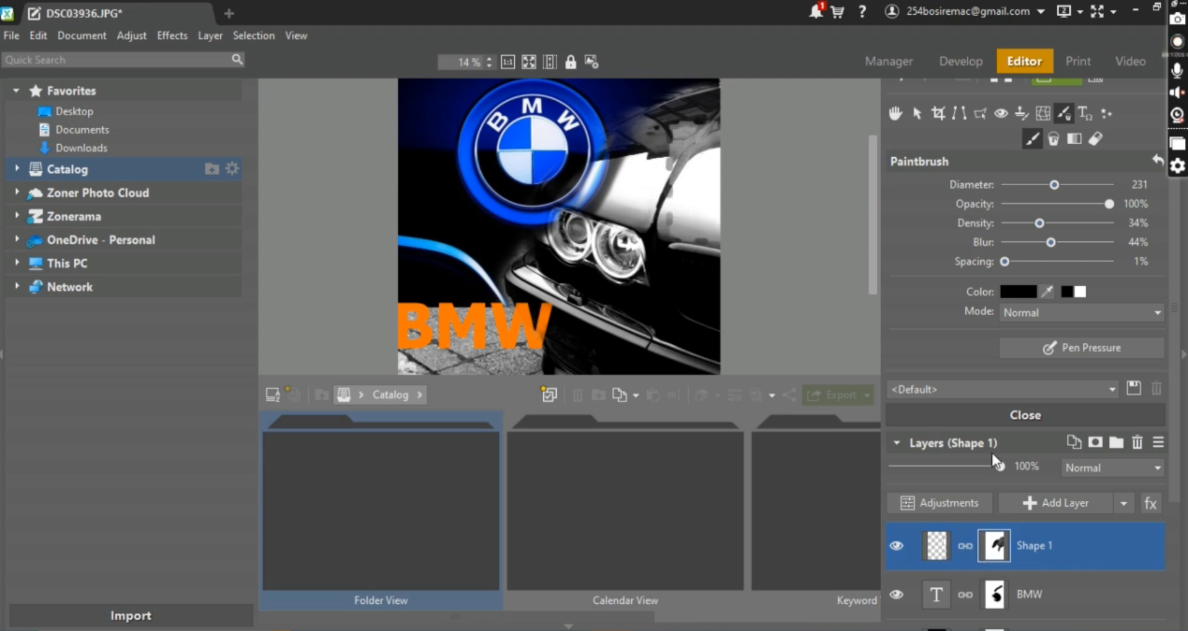
{"action": "left_click", "coordinate": [946, 537]}
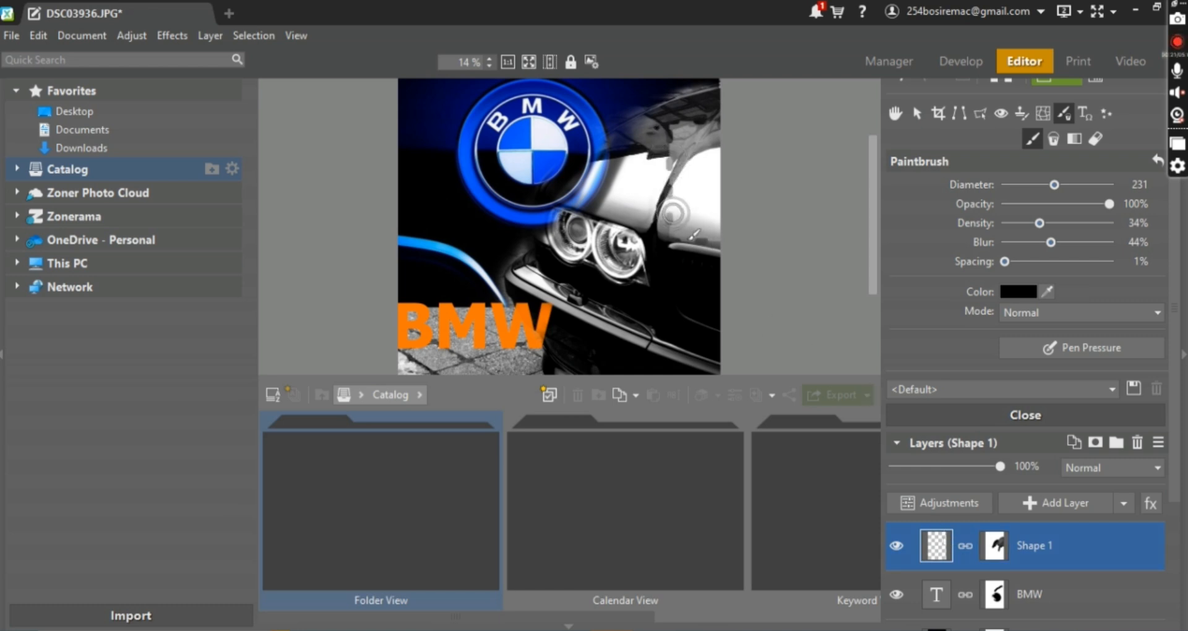
{"action": "left_click", "coordinate": [1095, 139]}
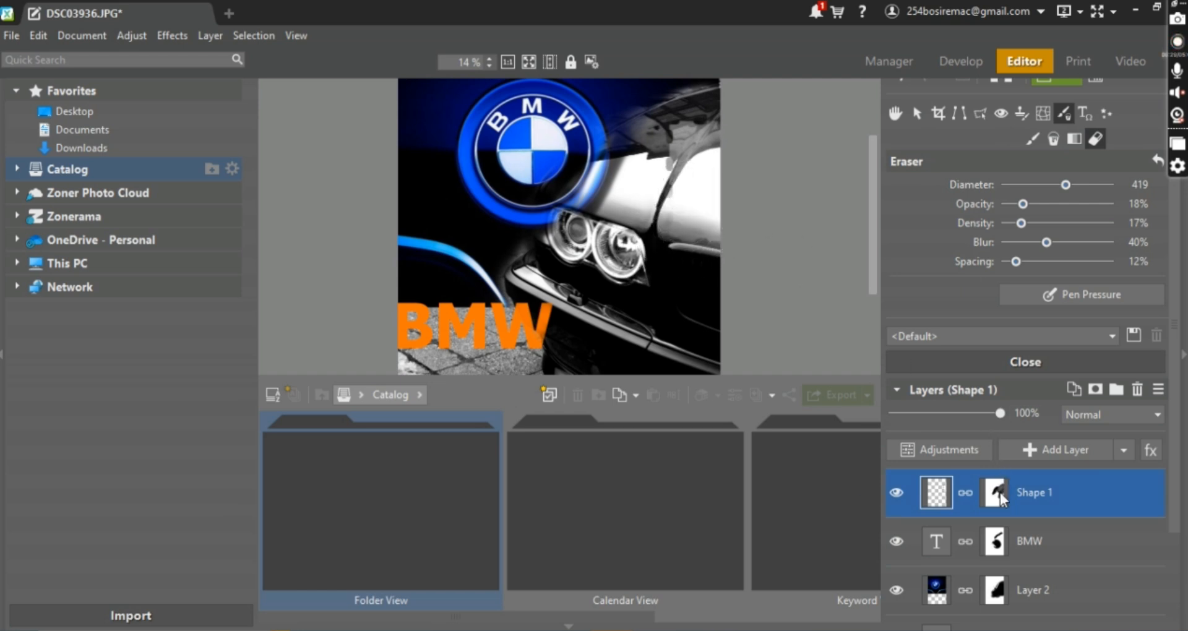
{"action": "left_click", "coordinate": [1030, 139]}
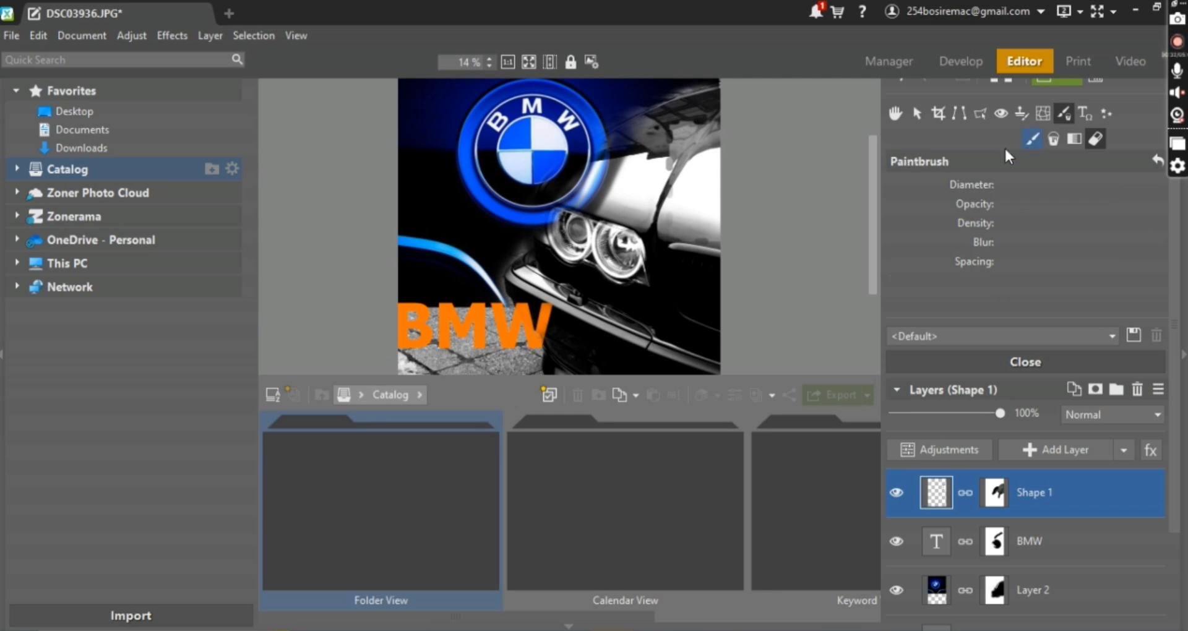
{"action": "mouse_move", "coordinate": [658, 240]}
{"action": "left_mouse_down"}
{"action": "mouse_move", "coordinate": [688, 191]}
{"action": "mouse_move", "coordinate": [660, 231]}
{"action": "mouse_move", "coordinate": [690, 124]}
{"action": "mouse_move", "coordinate": [659, 190]}
{"action": "mouse_move", "coordinate": [583, 277]}
{"action": "mouse_move", "coordinate": [649, 170]}
{"action": "mouse_move", "coordinate": [548, 297]}
{"action": "mouse_move", "coordinate": [635, 153]}
{"action": "mouse_move", "coordinate": [601, 213]}
{"action": "mouse_move", "coordinate": [632, 165]}
{"action": "mouse_move", "coordinate": [567, 248]}
{"action": "mouse_move", "coordinate": [639, 122]}
{"action": "mouse_move", "coordinate": [577, 208]}
{"action": "mouse_move", "coordinate": [612, 139]}
{"action": "mouse_move", "coordinate": [573, 211]}
{"action": "mouse_move", "coordinate": [684, 89]}
{"action": "mouse_move", "coordinate": [695, 145]}
{"action": "mouse_move", "coordinate": [710, 148]}
{"action": "mouse_move", "coordinate": [721, 186]}
{"action": "mouse_move", "coordinate": [705, 186]}
{"action": "mouse_move", "coordinate": [716, 277]}
{"action": "mouse_move", "coordinate": [712, 151]}
{"action": "mouse_move", "coordinate": [705, 199]}
{"action": "mouse_move", "coordinate": [688, 115]}
{"action": "mouse_move", "coordinate": [600, 238]}
{"action": "mouse_move", "coordinate": [681, 122]}
{"action": "mouse_move", "coordinate": [529, 215]}
{"action": "mouse_move", "coordinate": [651, 107]}
{"action": "mouse_move", "coordinate": [479, 227]}
{"action": "mouse_move", "coordinate": [583, 175]}
{"action": "mouse_move", "coordinate": [631, 178]}
{"action": "mouse_move", "coordinate": [634, 226]}
{"action": "mouse_move", "coordinate": [585, 221]}
{"action": "mouse_move", "coordinate": [671, 230]}
{"action": "mouse_move", "coordinate": [674, 215]}
{"action": "mouse_move", "coordinate": [626, 164]}
{"action": "mouse_move", "coordinate": [707, 282]}
{"action": "mouse_move", "coordinate": [692, 260]}
{"action": "mouse_move", "coordinate": [713, 231]}
{"action": "left_mouse_up"}
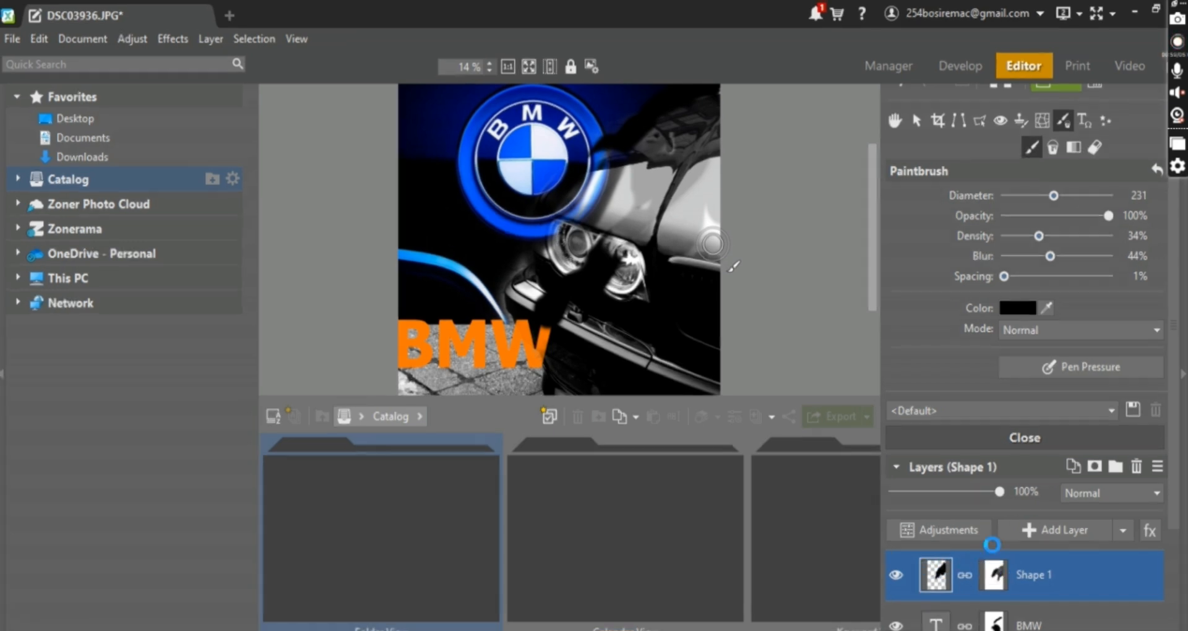
Apply Hide All to Shape 1's mask and mask out the part of the BMW text that overlaps the bumper
{"action": "right_click", "coordinate": [996, 579]}
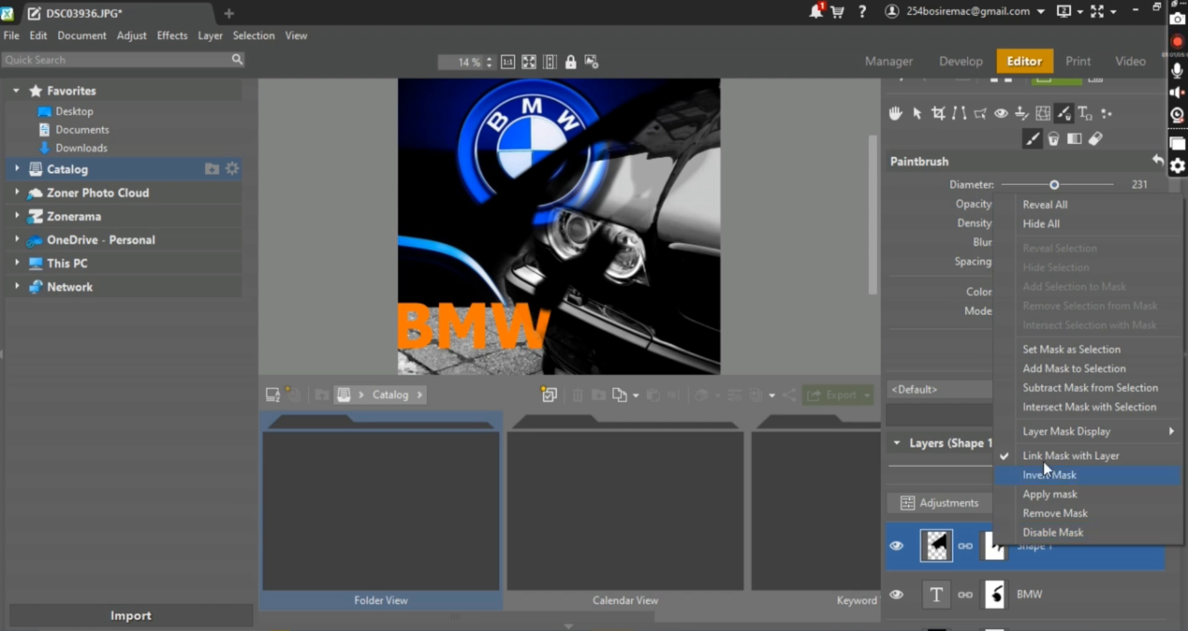
{"action": "left_click", "coordinate": [1057, 226]}
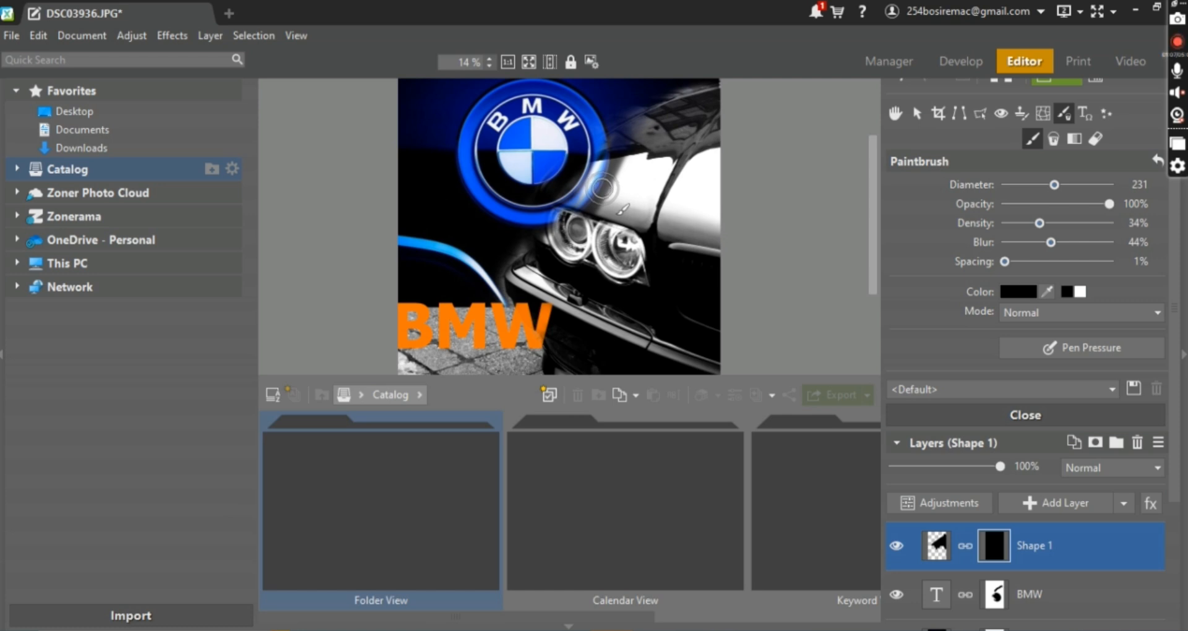
{"action": "left_click", "coordinate": [998, 595]}
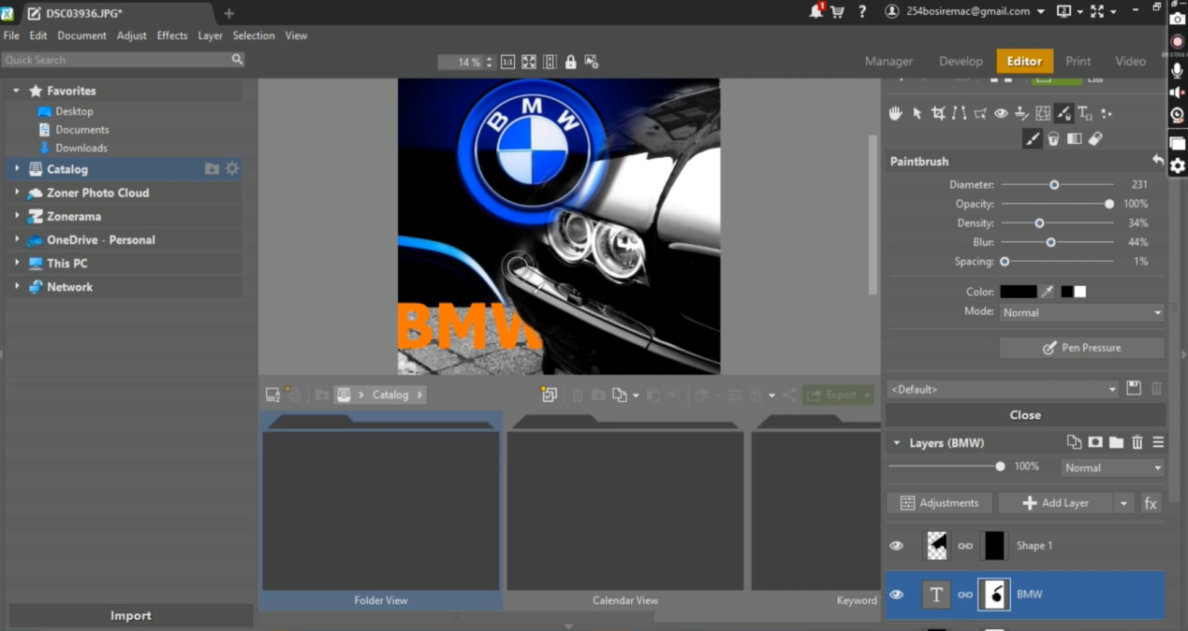
Paint Layer 2's mask black over the hood and headlight edge so the car stands in front of the logo
{"action": "scroll", "coordinate": [1075, 598], "scroll_direction": "down", "scroll_amount": 3}
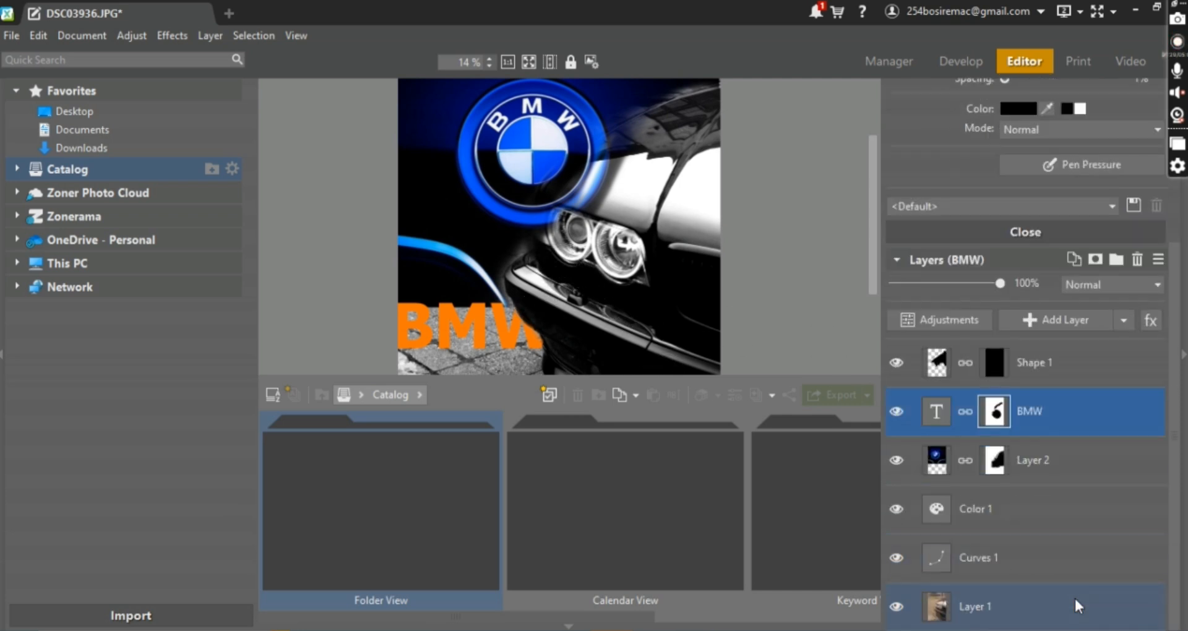
{"action": "left_click", "coordinate": [944, 463]}
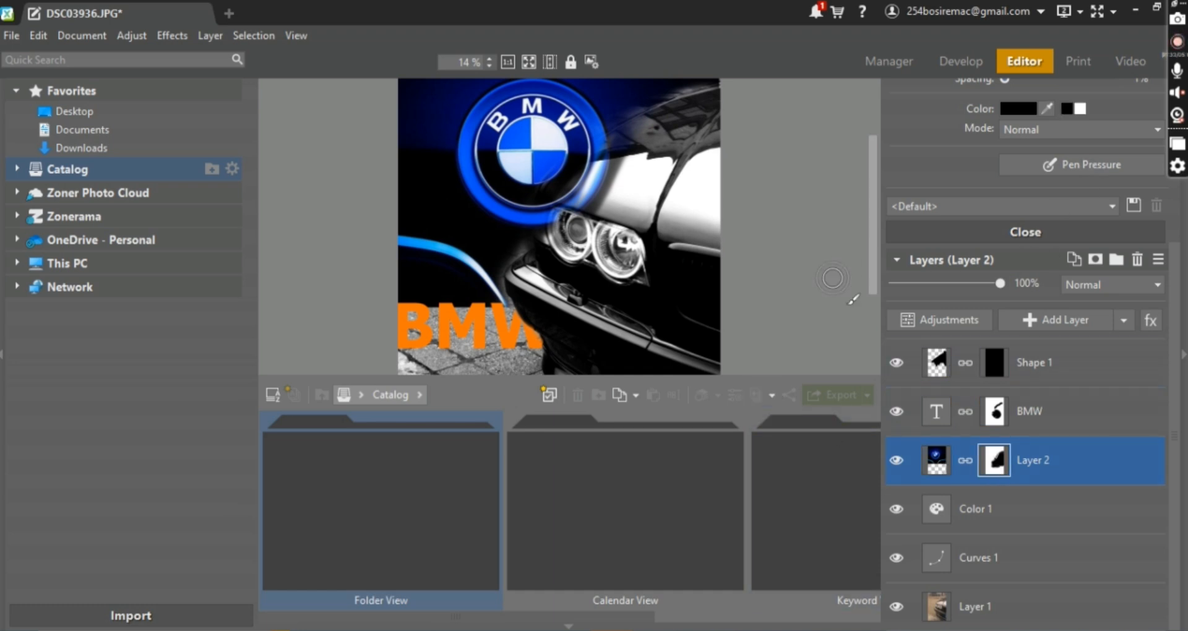
{"action": "mouse_move", "coordinate": [568, 219]}
{"action": "left_mouse_down"}
{"action": "mouse_move", "coordinate": [576, 182]}
{"action": "mouse_move", "coordinate": [606, 183]}
{"action": "mouse_move", "coordinate": [579, 197]}
{"action": "mouse_move", "coordinate": [607, 179]}
{"action": "mouse_move", "coordinate": [583, 205]}
{"action": "mouse_move", "coordinate": [618, 162]}
{"action": "mouse_move", "coordinate": [566, 189]}
{"action": "mouse_move", "coordinate": [575, 176]}
{"action": "mouse_move", "coordinate": [717, 95]}
{"action": "mouse_move", "coordinate": [642, 126]}
{"action": "mouse_move", "coordinate": [612, 159]}
{"action": "mouse_move", "coordinate": [649, 126]}
{"action": "mouse_move", "coordinate": [651, 148]}
{"action": "mouse_move", "coordinate": [524, 193]}
{"action": "mouse_move", "coordinate": [553, 211]}
{"action": "mouse_move", "coordinate": [559, 199]}
{"action": "mouse_move", "coordinate": [543, 226]}
{"action": "mouse_move", "coordinate": [564, 247]}
{"action": "mouse_move", "coordinate": [544, 232]}
{"action": "mouse_move", "coordinate": [559, 265]}
{"action": "mouse_move", "coordinate": [527, 279]}
{"action": "mouse_move", "coordinate": [567, 245]}
{"action": "mouse_move", "coordinate": [565, 200]}
{"action": "mouse_move", "coordinate": [600, 211]}
{"action": "left_mouse_up"}
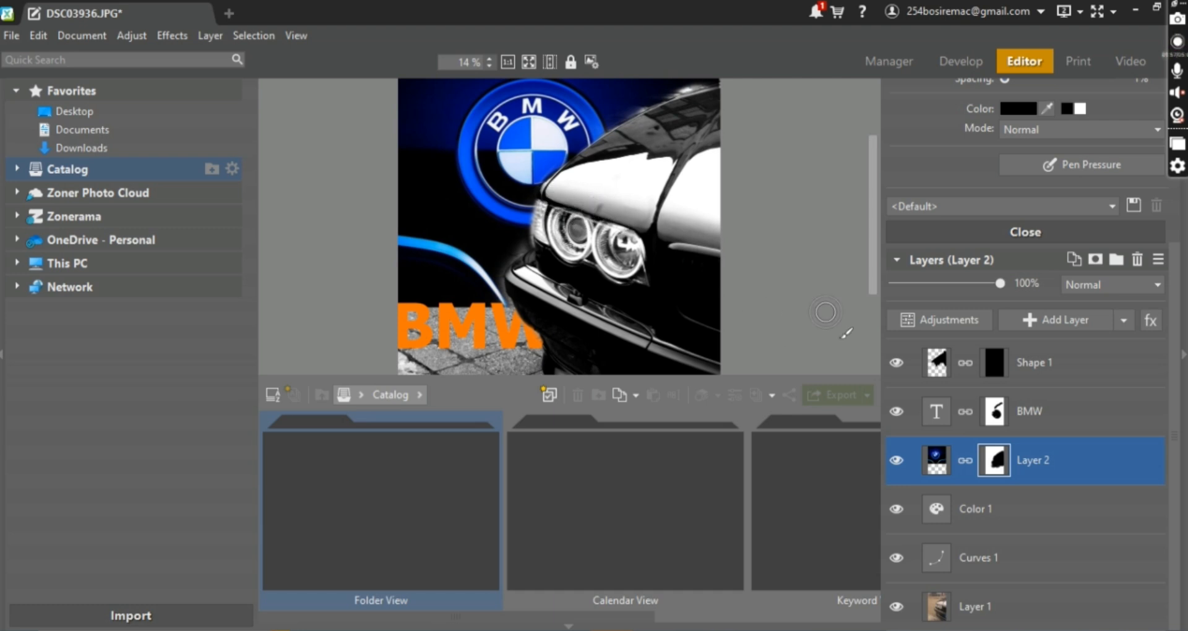
Retouch Layer 2's mask beside the front bumper and blue curve with the Eraser, reducing its diameter to 151
{"action": "scroll", "coordinate": [1049, 191], "scroll_direction": "up", "scroll_amount": 2}
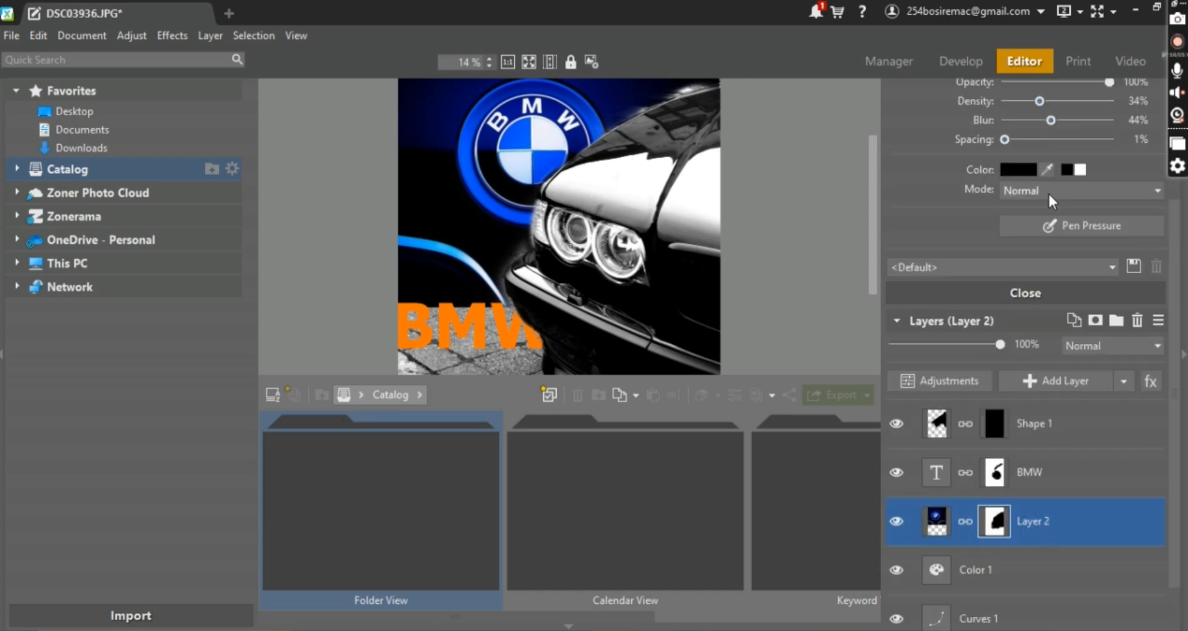
{"action": "scroll", "coordinate": [1042, 201], "scroll_direction": "up", "scroll_amount": 2}
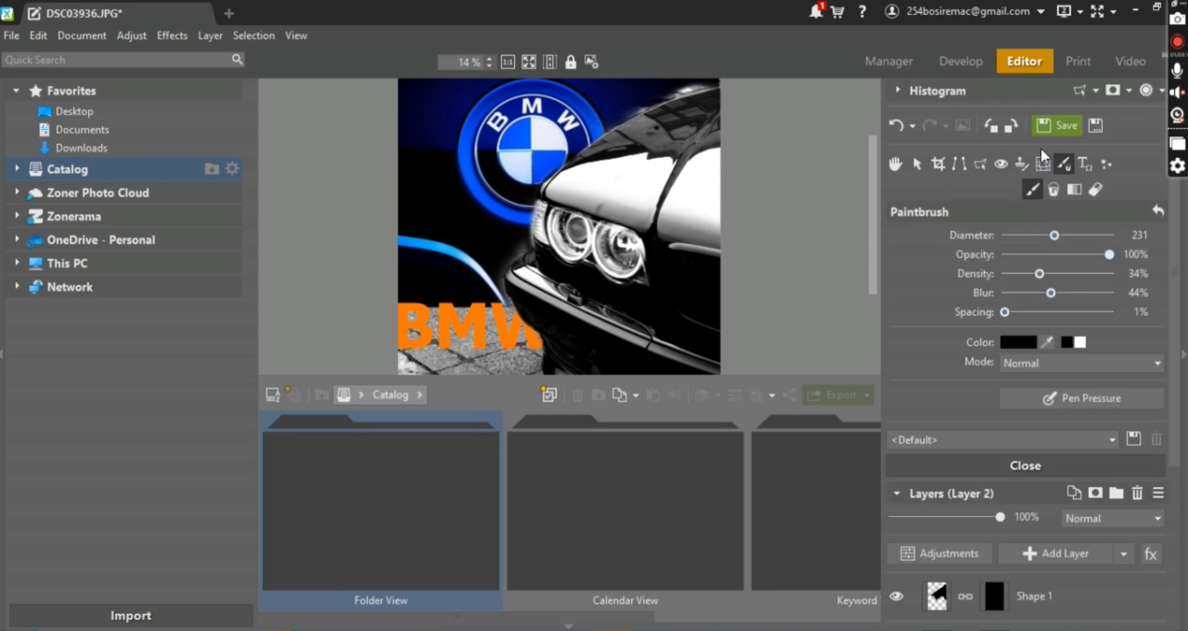
{"action": "left_click", "coordinate": [1090, 192]}
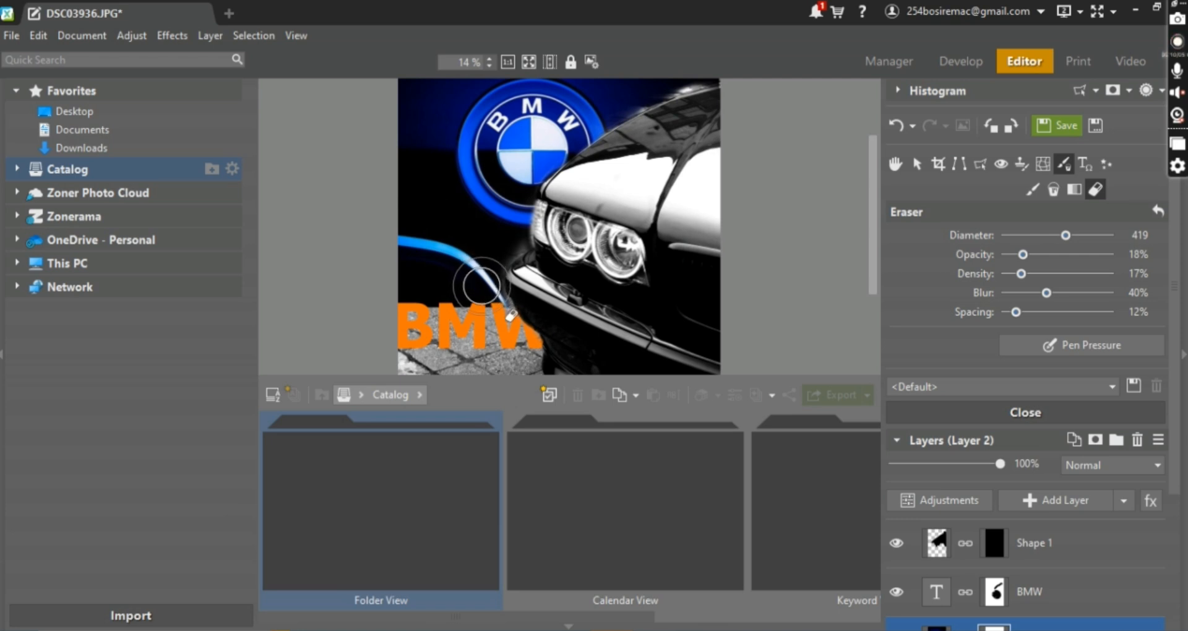
{"action": "left_click_drag", "start_coordinate": [481, 280], "coordinate": [494, 242]}
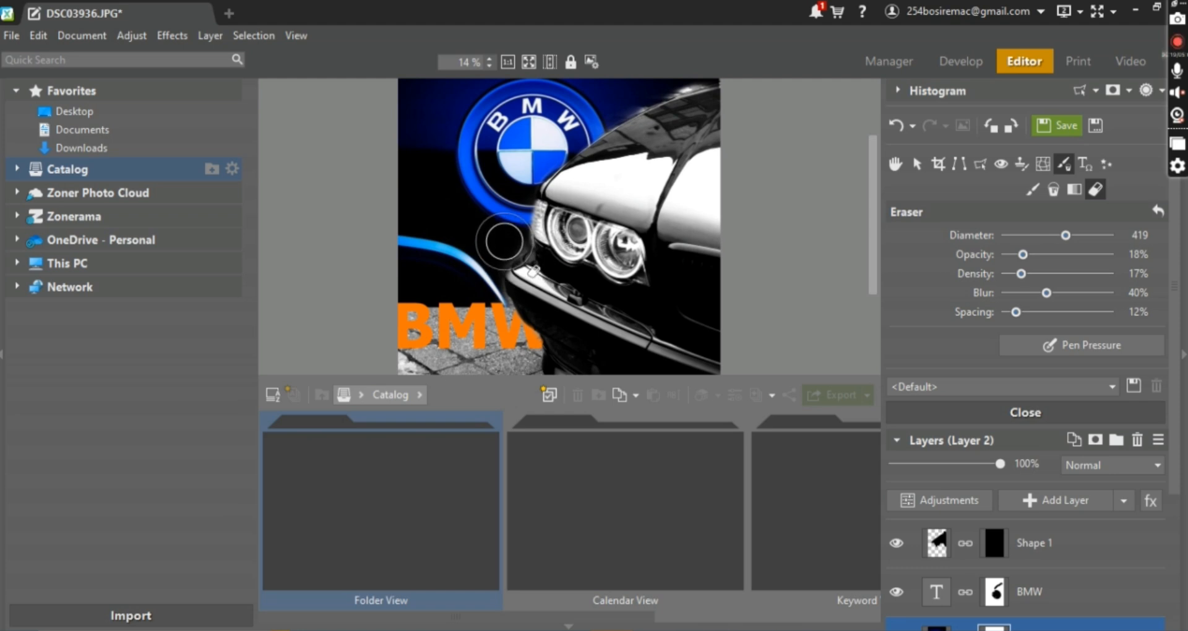
{"action": "left_click_drag", "start_coordinate": [1066, 235], "coordinate": [1047, 236]}
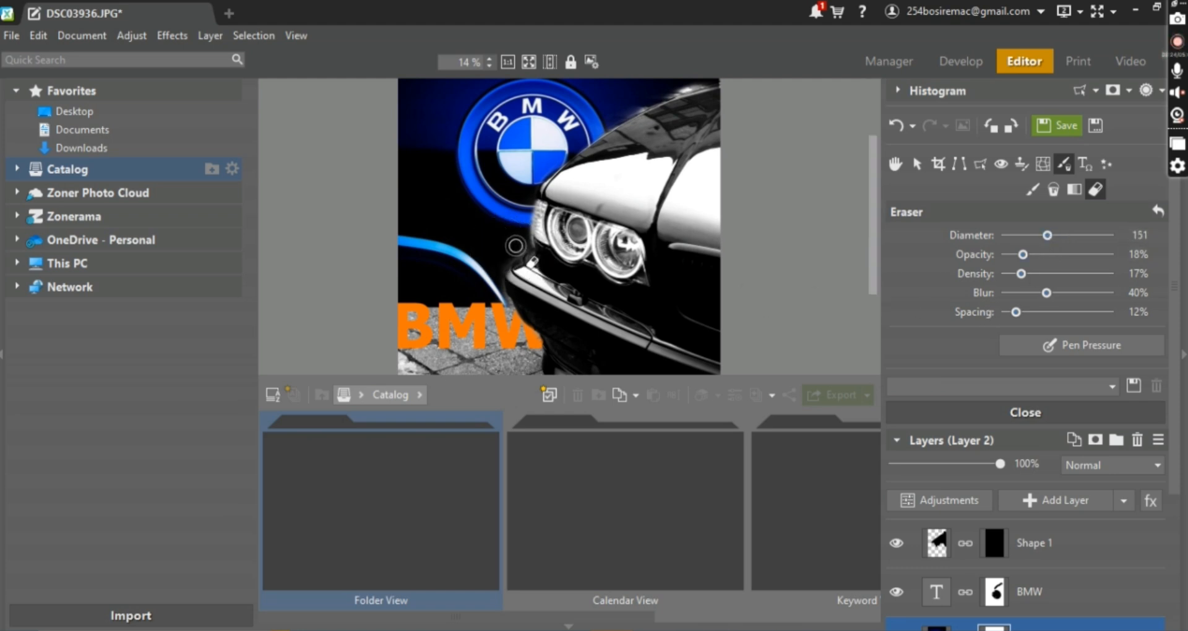
{"action": "left_click_drag", "start_coordinate": [513, 252], "coordinate": [498, 291]}
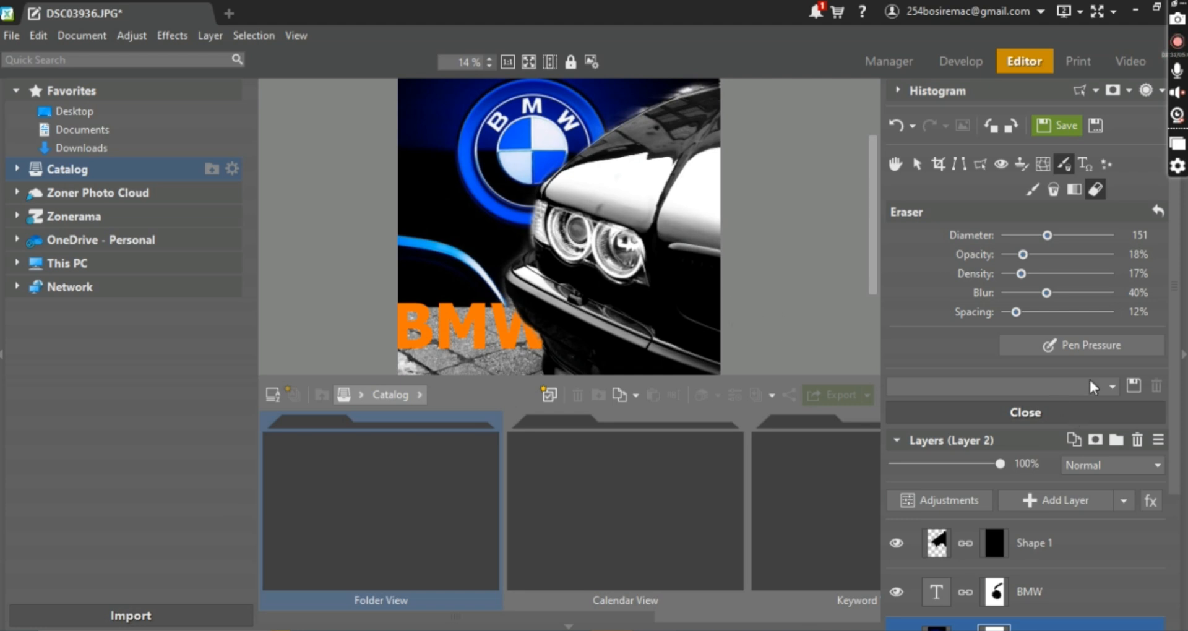
Set the Paintbrush diameter to 28 for Layer 2's mask and view the whole composite
{"action": "left_click", "coordinate": [1033, 189]}
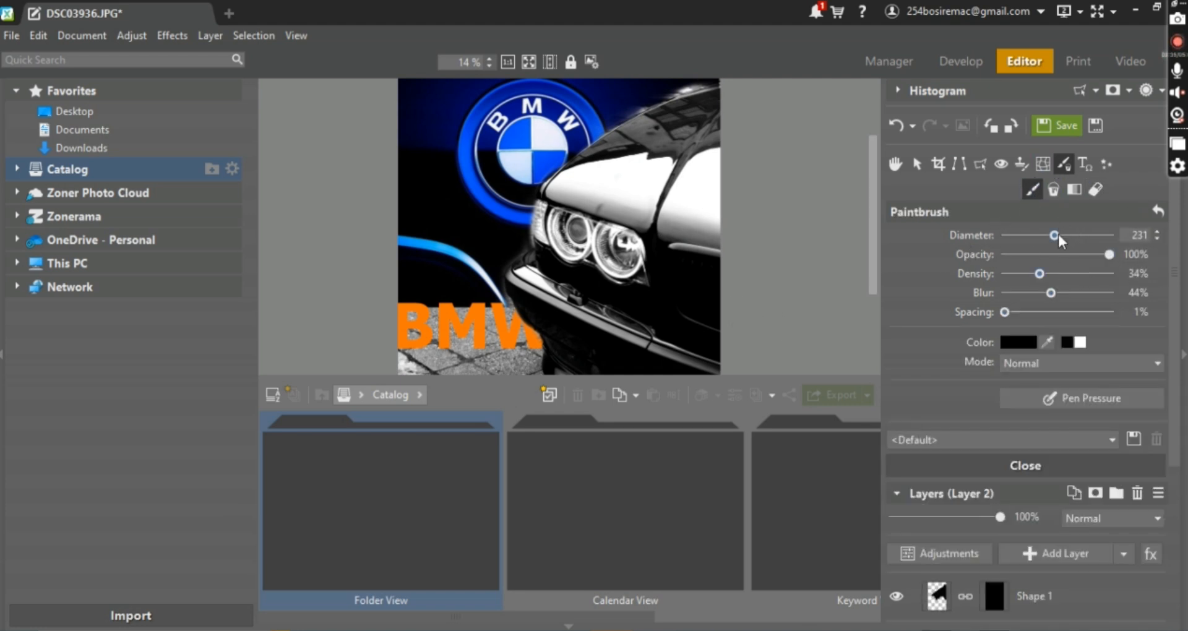
{"action": "left_click_drag", "start_coordinate": [1056, 234], "coordinate": [1024, 235]}
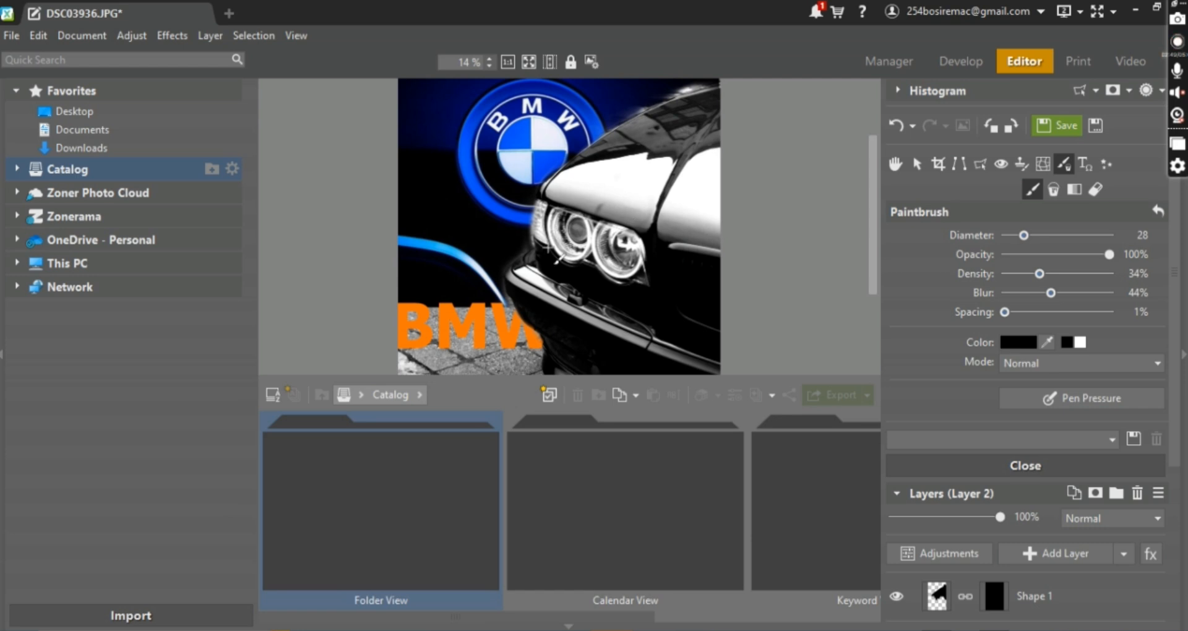
{"action": "scroll", "coordinate": [561, 248], "scroll_direction": "down", "scroll_amount": 5}
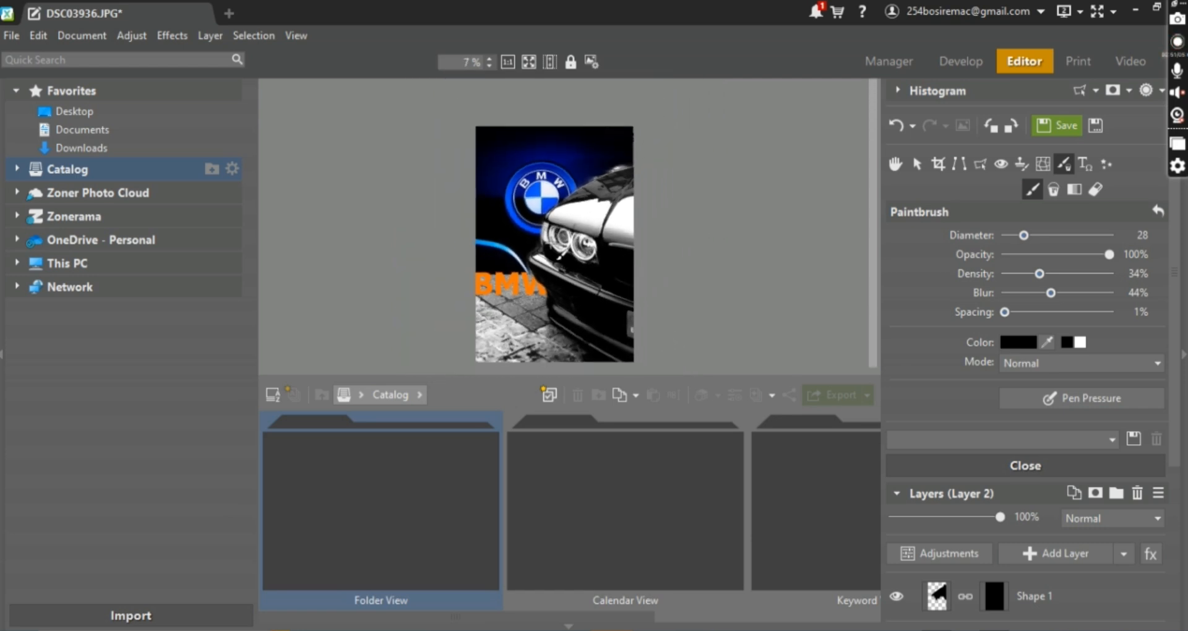